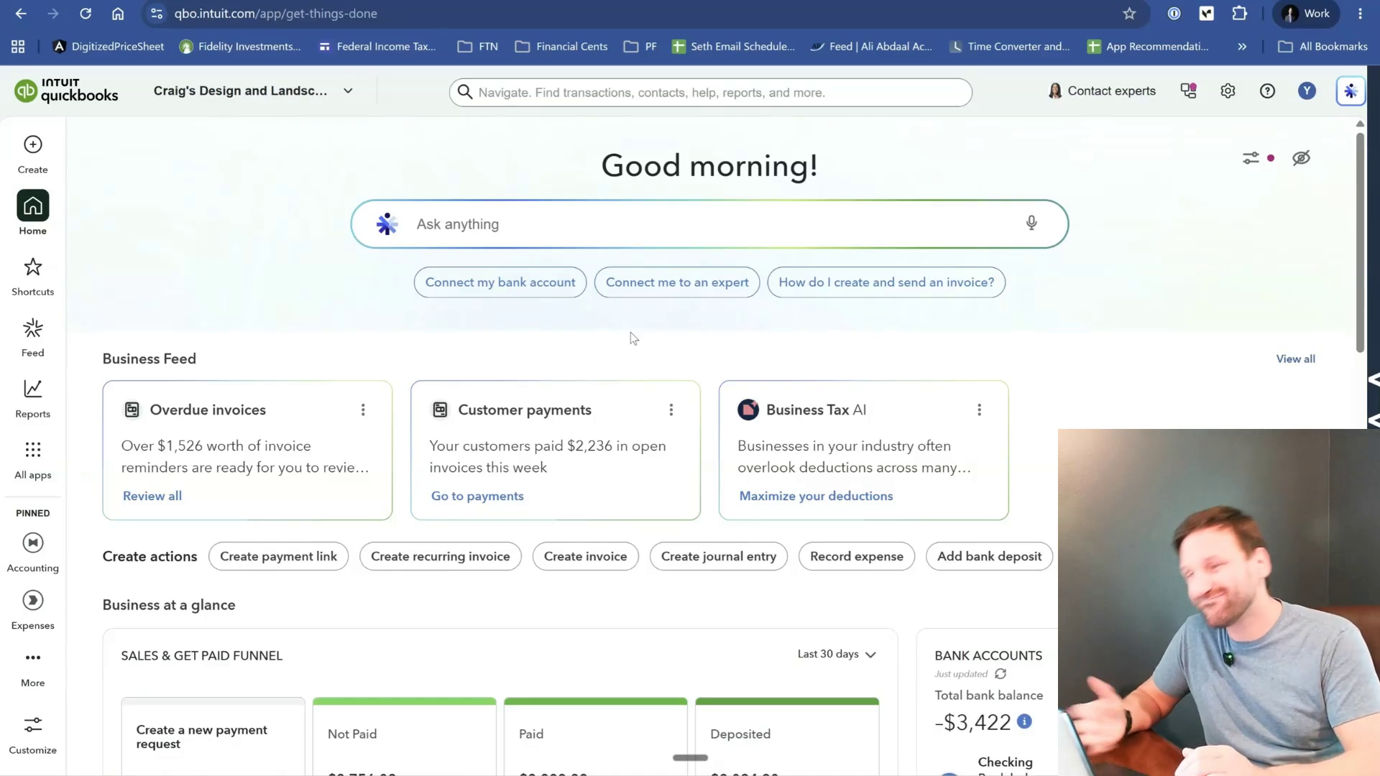
pyautogui.scroll(-4, 631, 332)
pyautogui.scroll(-5, 631, 332)
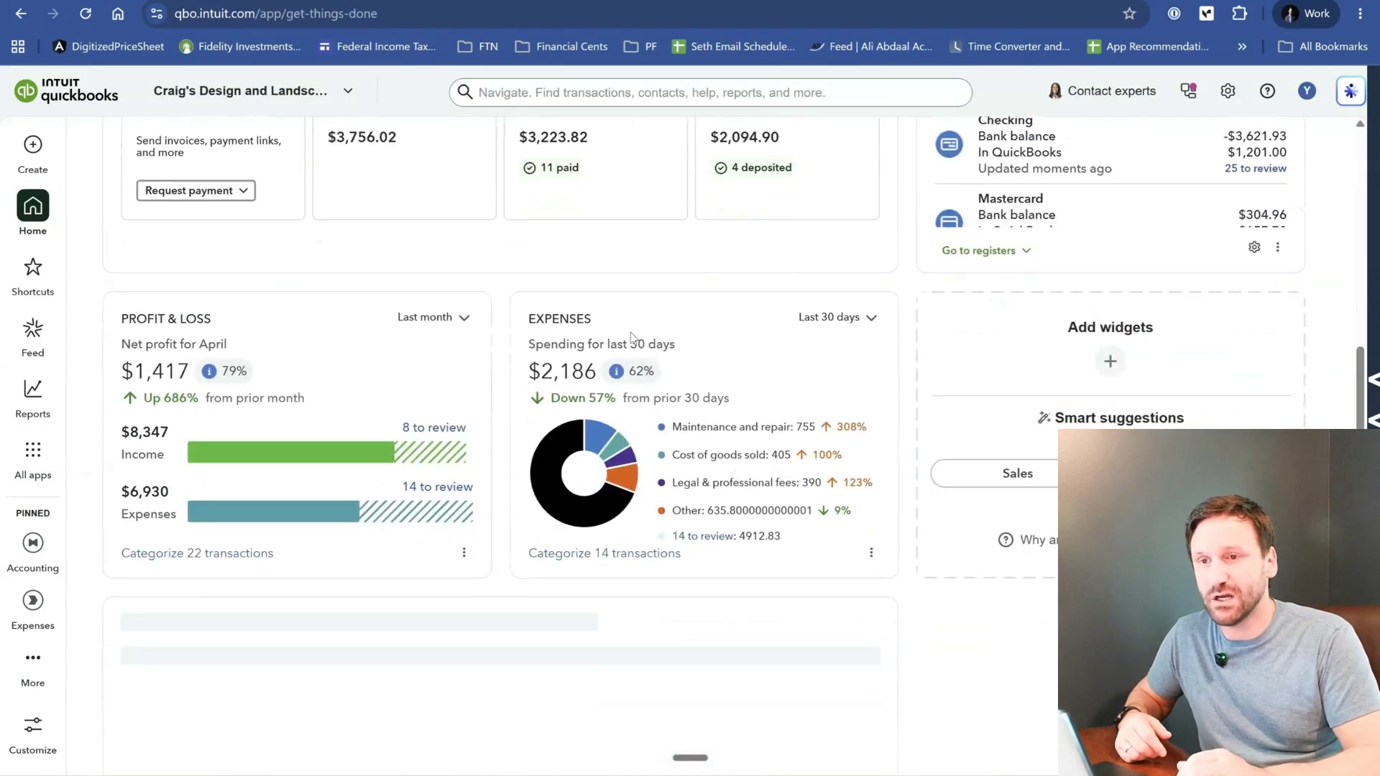
pyautogui.scroll(-2, 631, 336)
pyautogui.scroll(-6, 631, 332)
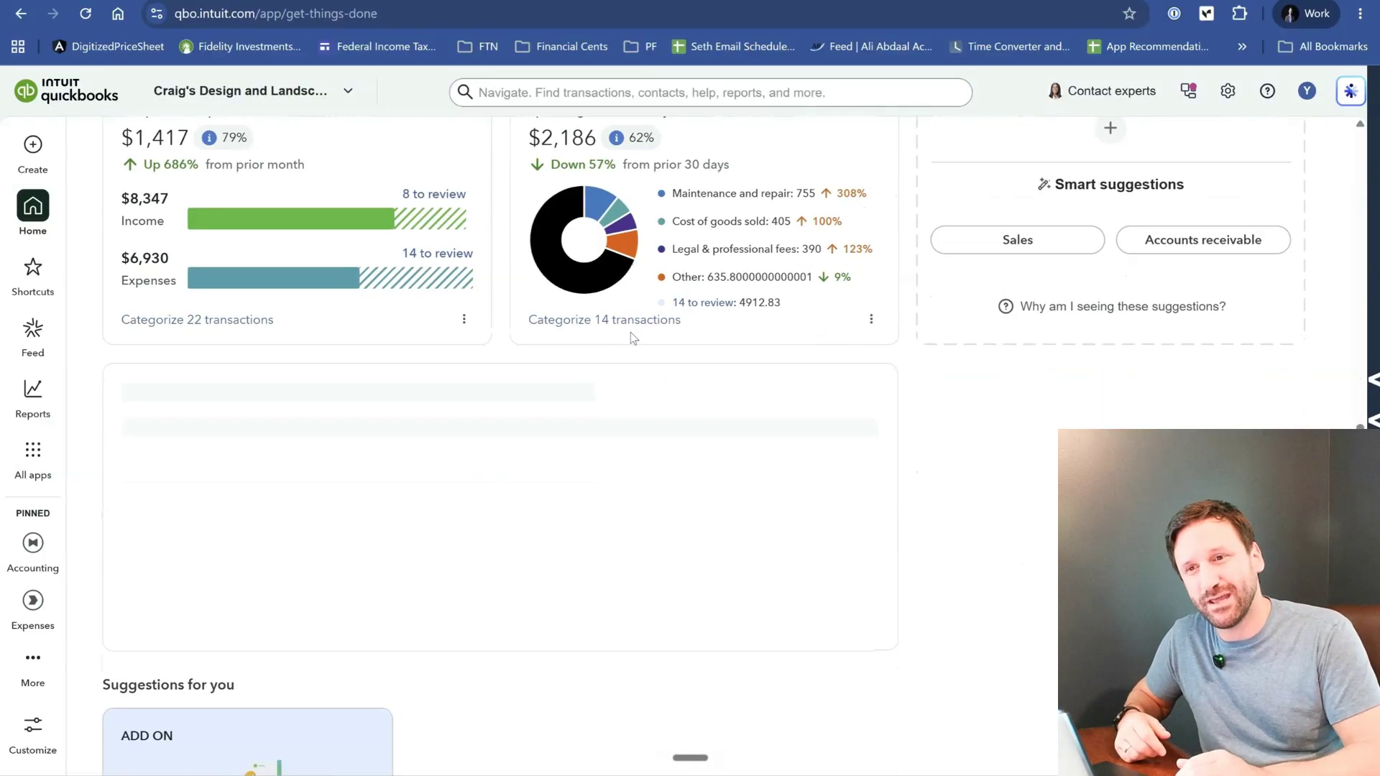
pyautogui.scroll(15, 631, 332)
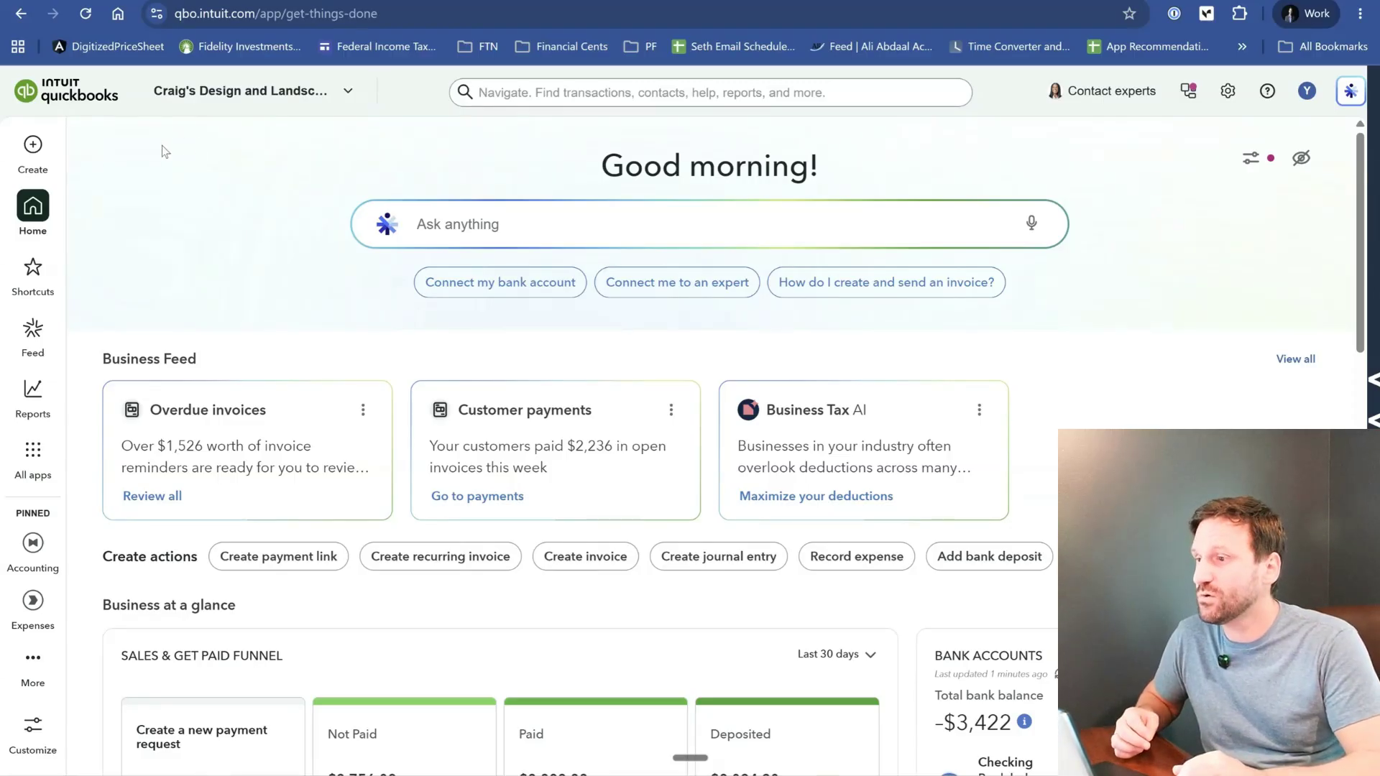
# - Open the bank transactions page of the Accounting app
pyautogui.moveTo(50, 454)
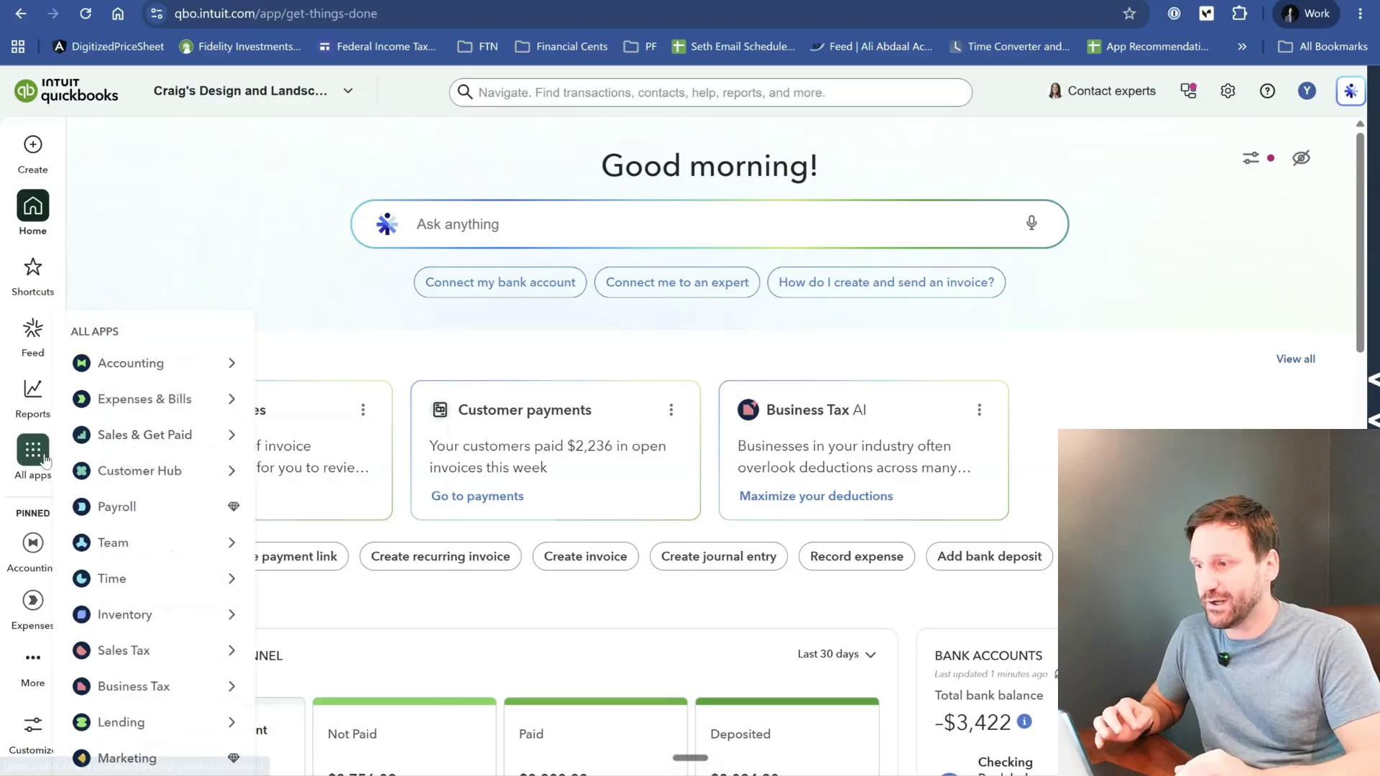
pyautogui.moveTo(224, 373)
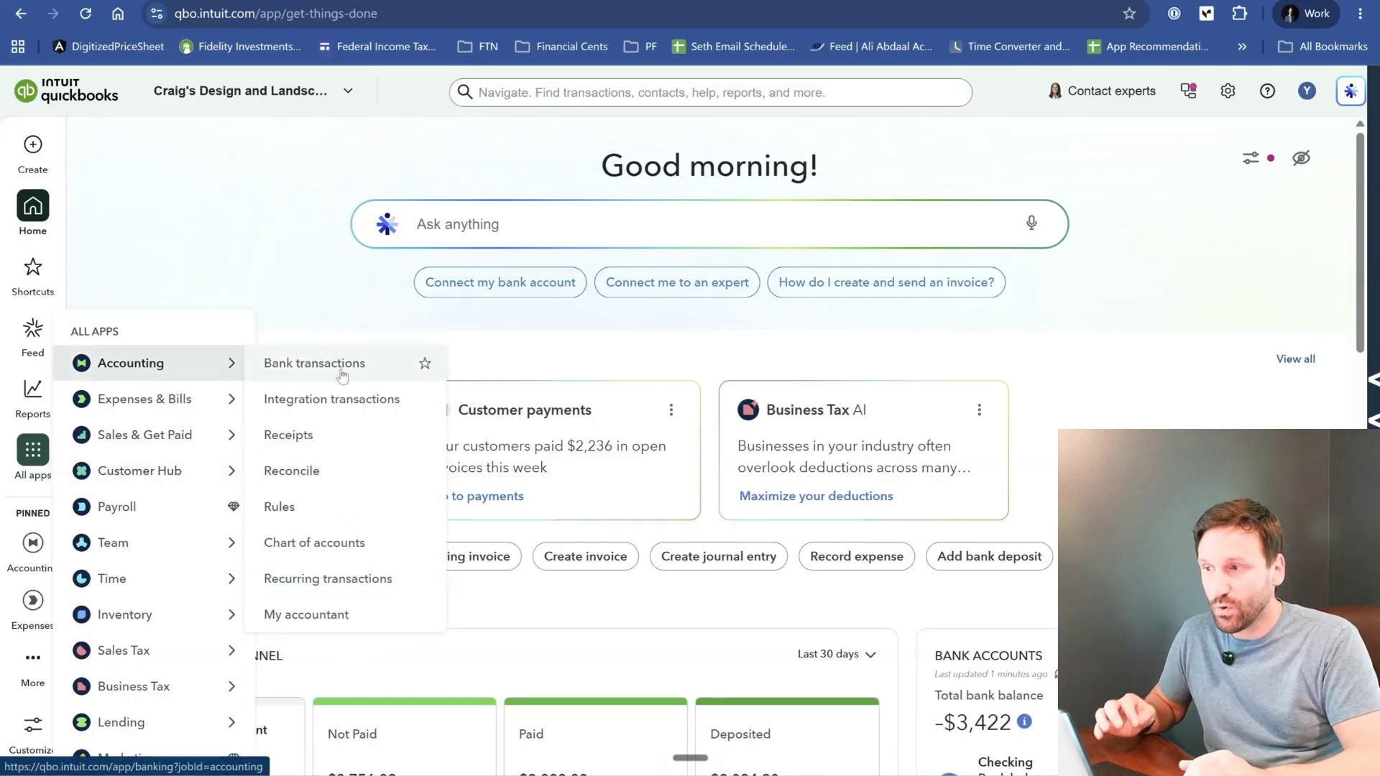
pyautogui.moveTo(38, 269)
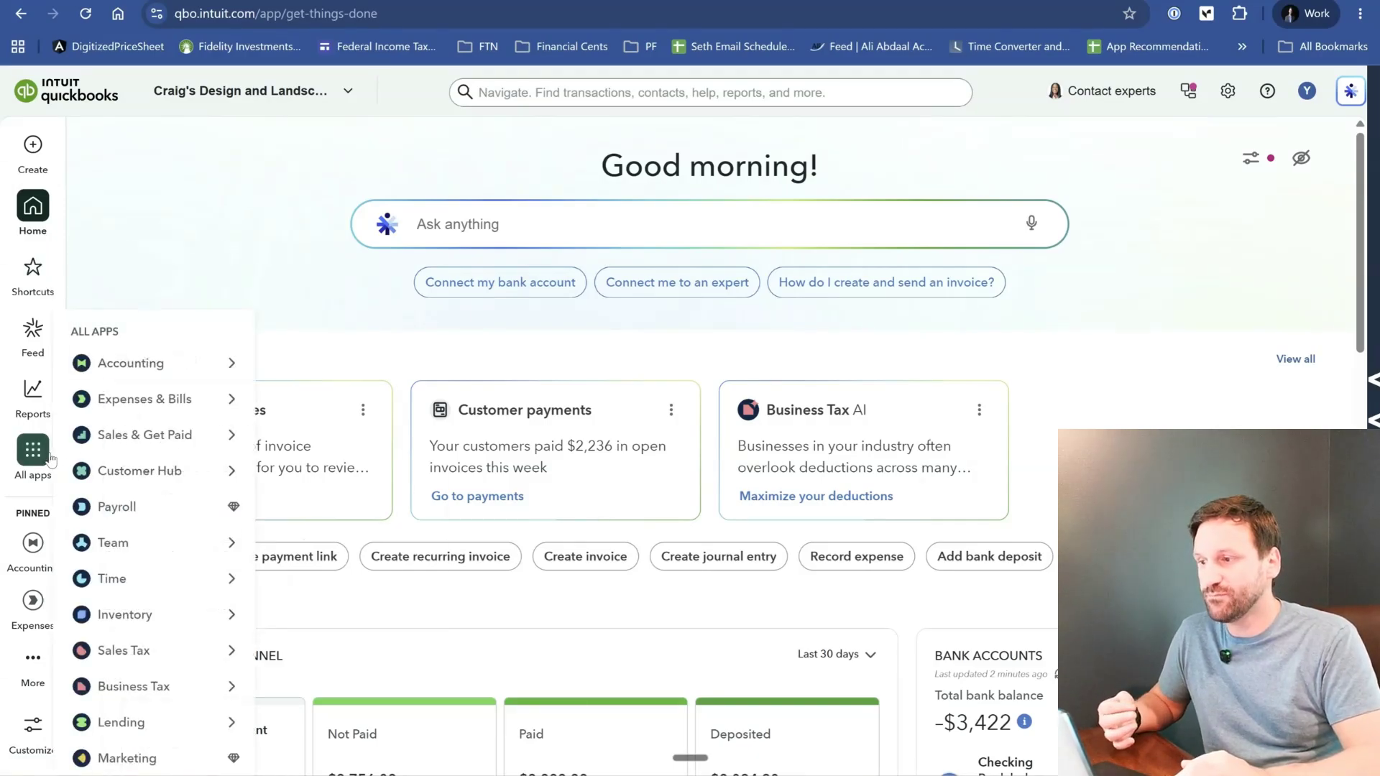
pyautogui.moveTo(180, 363)
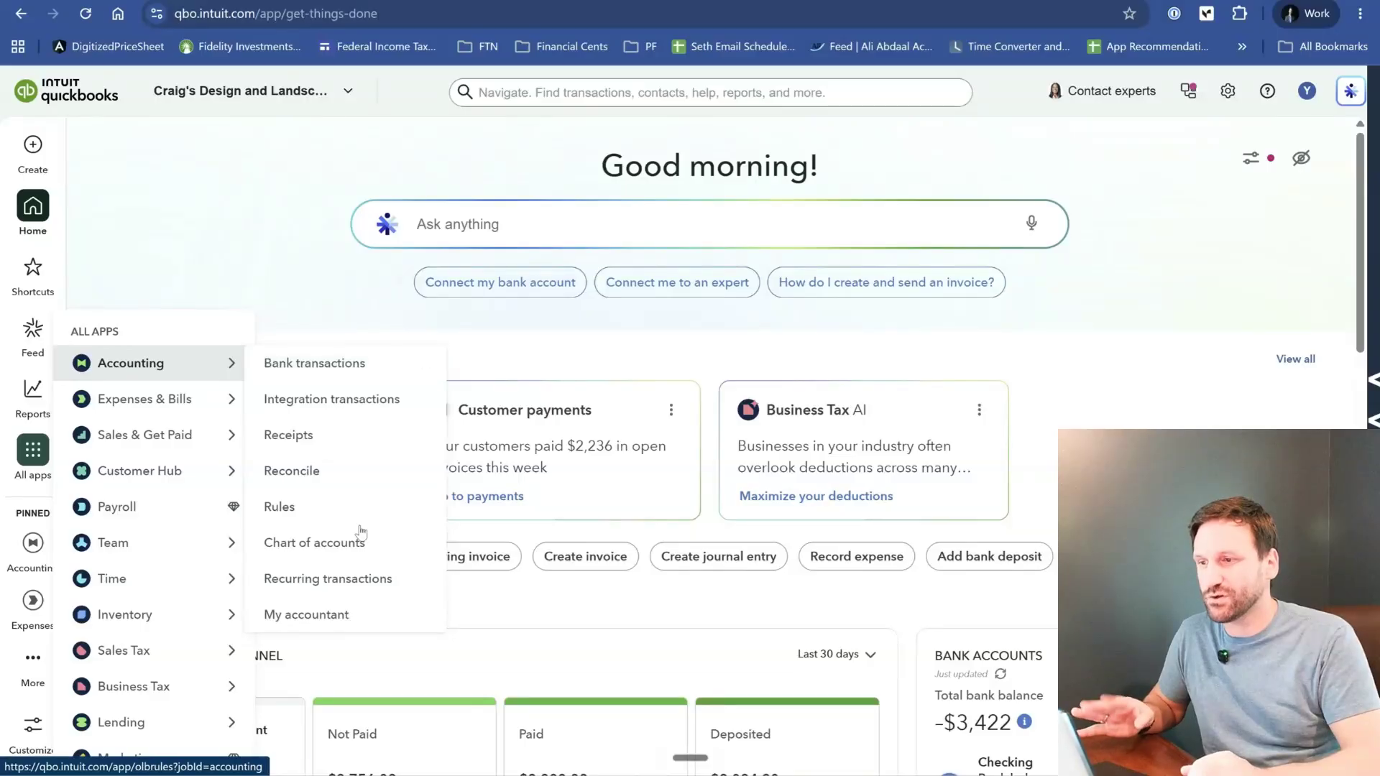
pyautogui.click(323, 362)
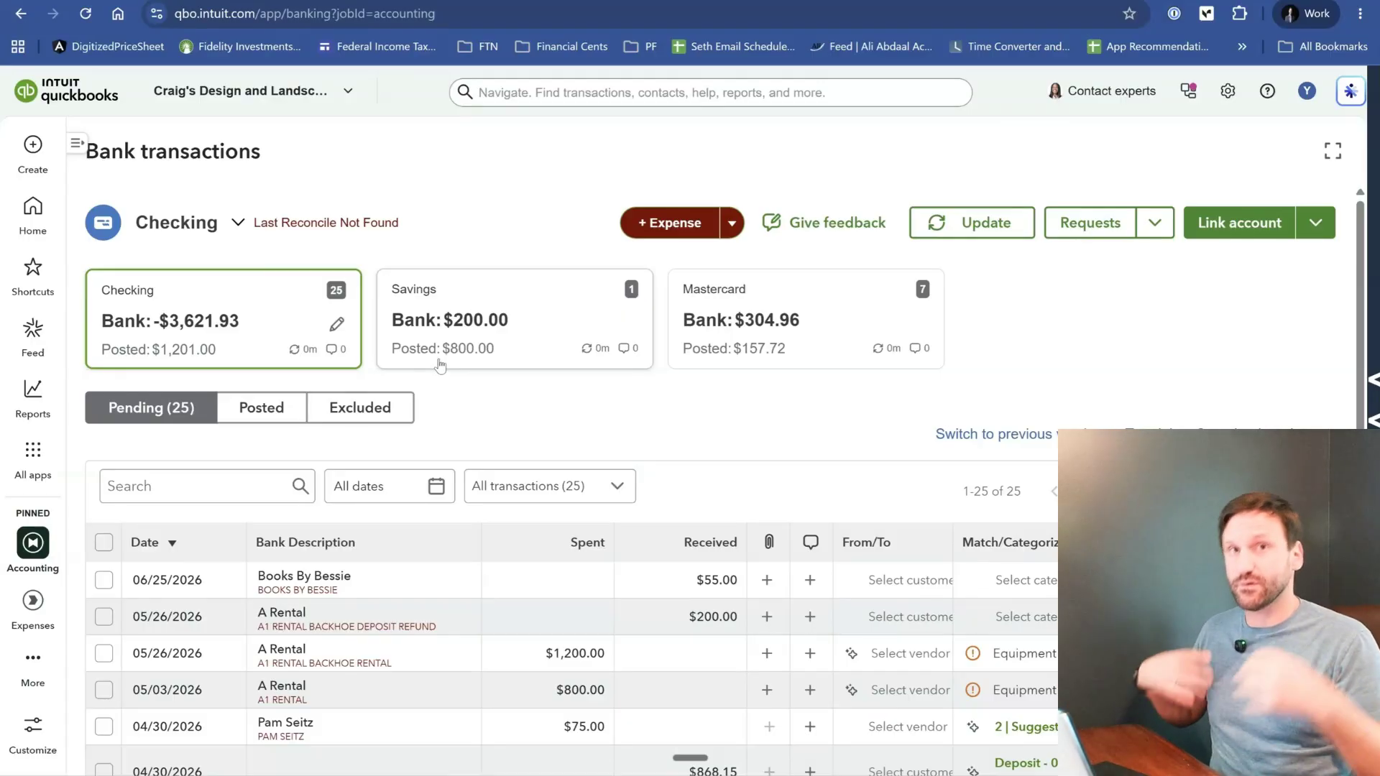
# - Open the details of the pending $55.00 Books By Bessie transaction in the Checking account
pyautogui.scroll(-4, 440, 365)
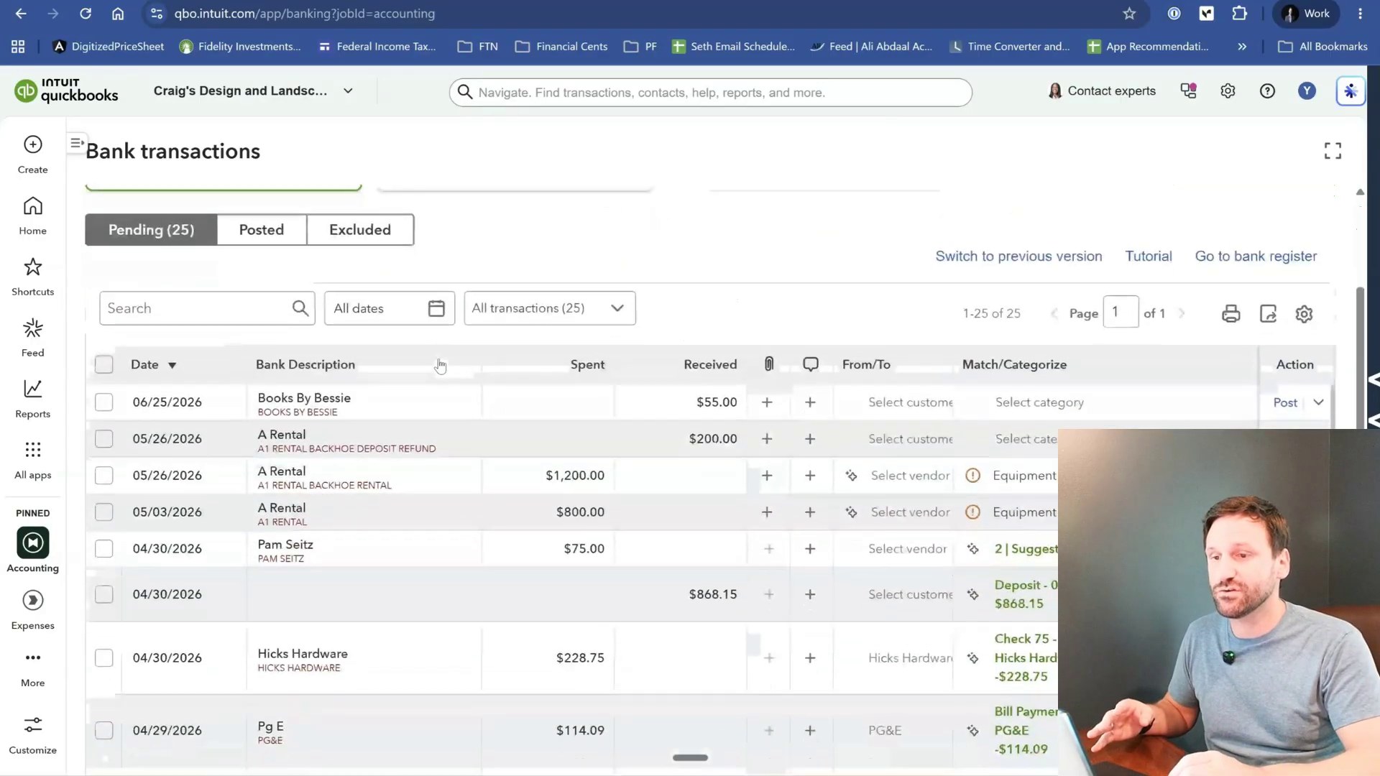
pyautogui.scroll(5, 440, 365)
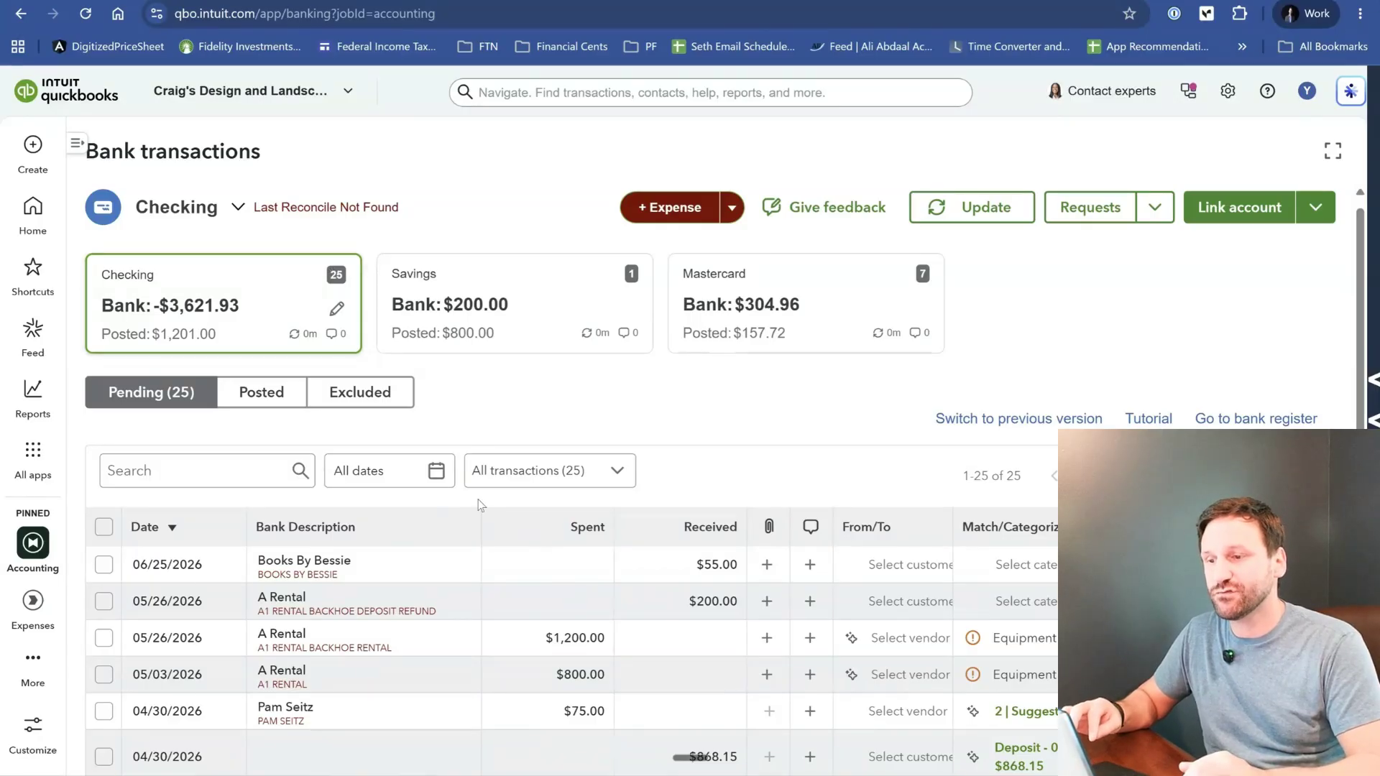
pyautogui.scroll(-5, 430, 653)
pyautogui.scroll(-6, 430, 653)
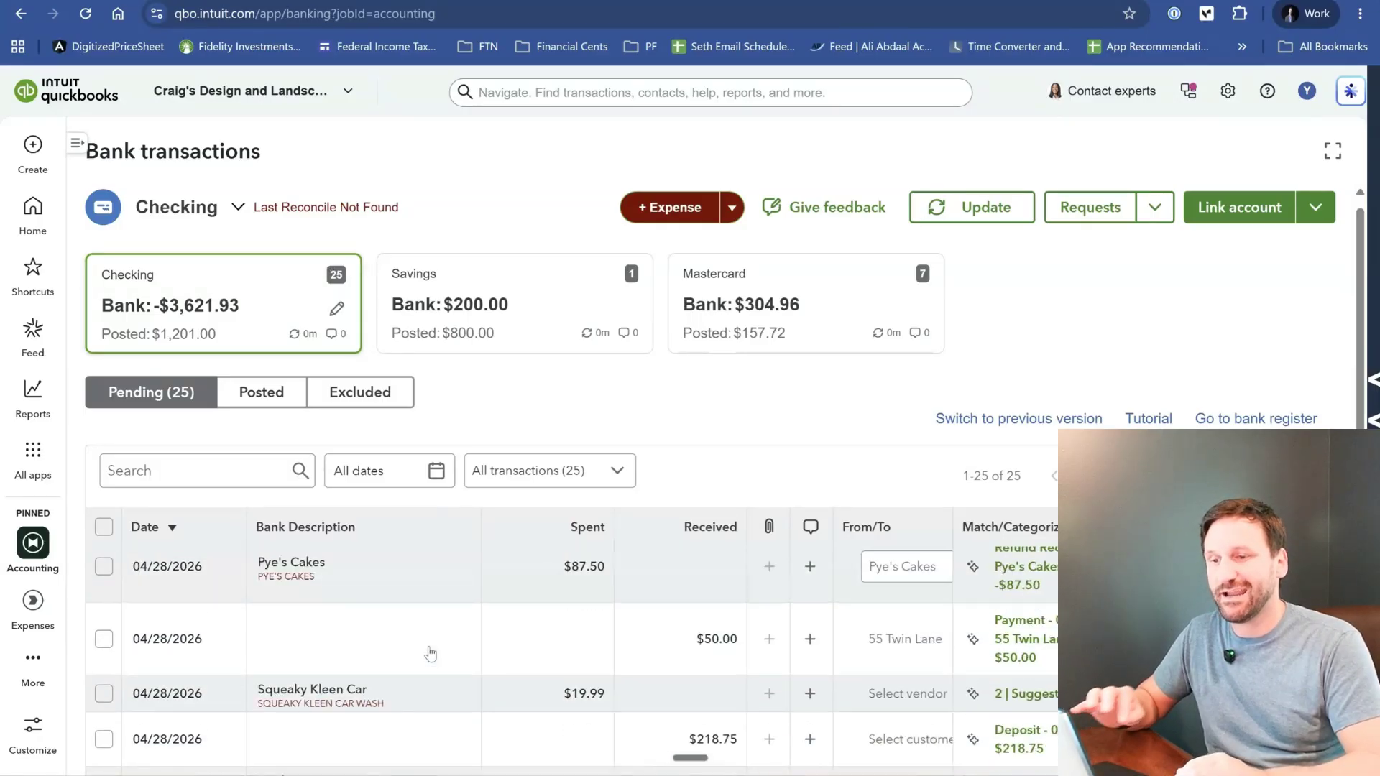
pyautogui.scroll(10, 430, 653)
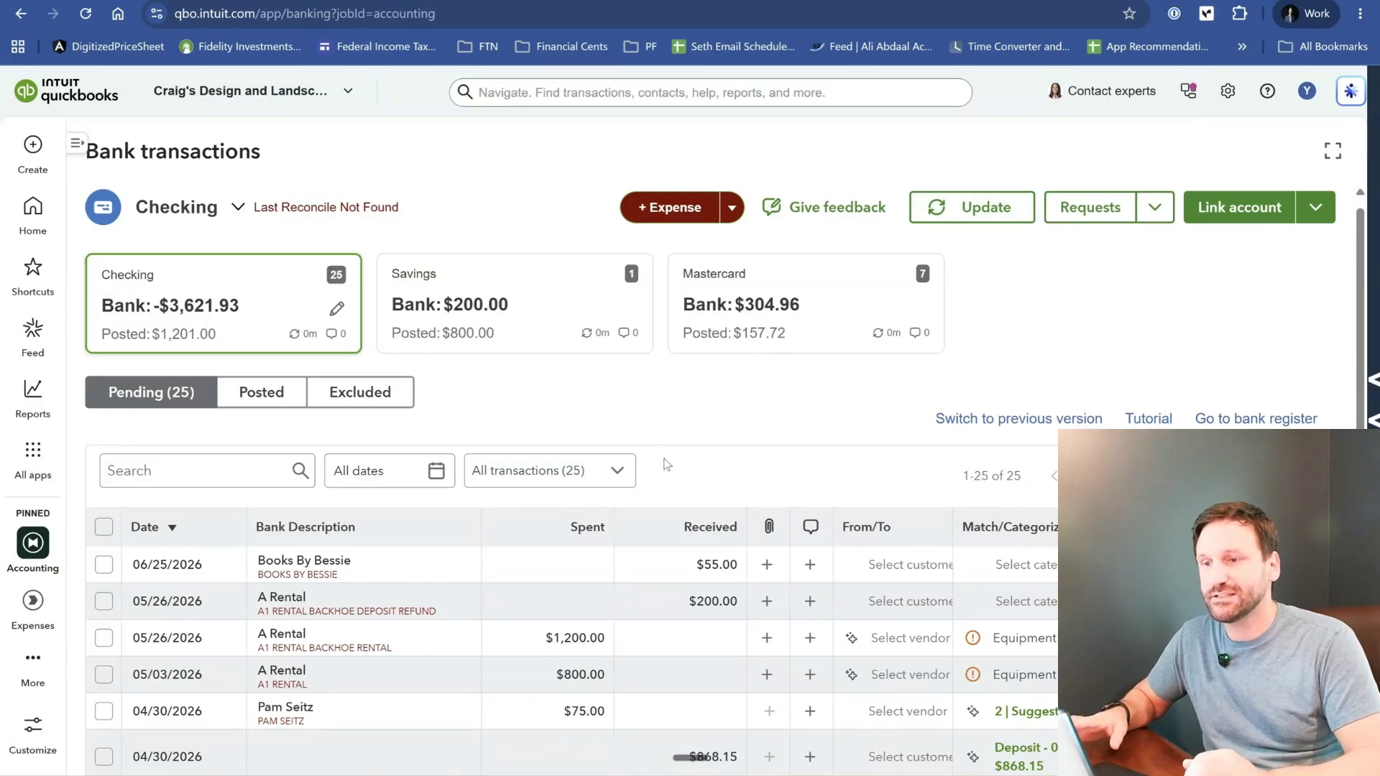
pyautogui.scroll(-1, 664, 463)
pyautogui.scroll(-3, 664, 464)
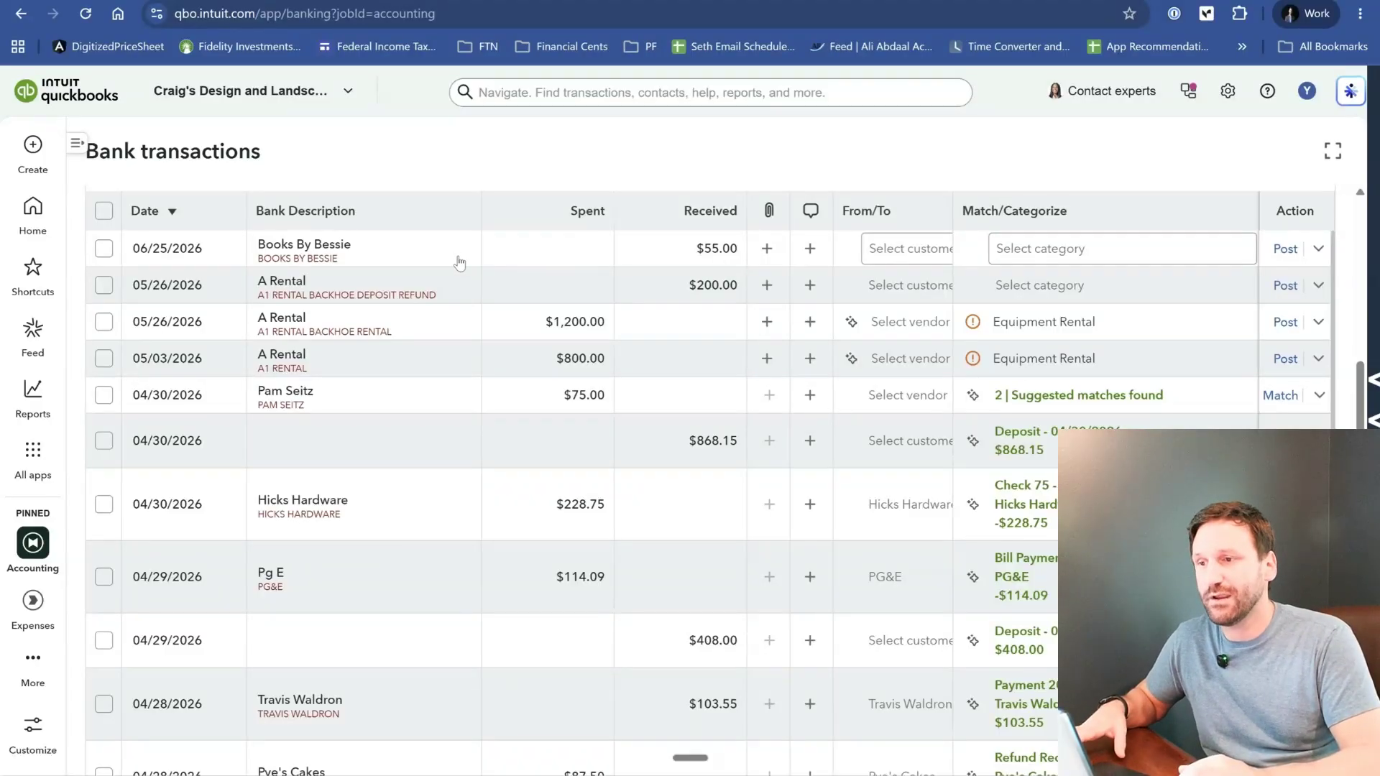
pyautogui.click(459, 264)
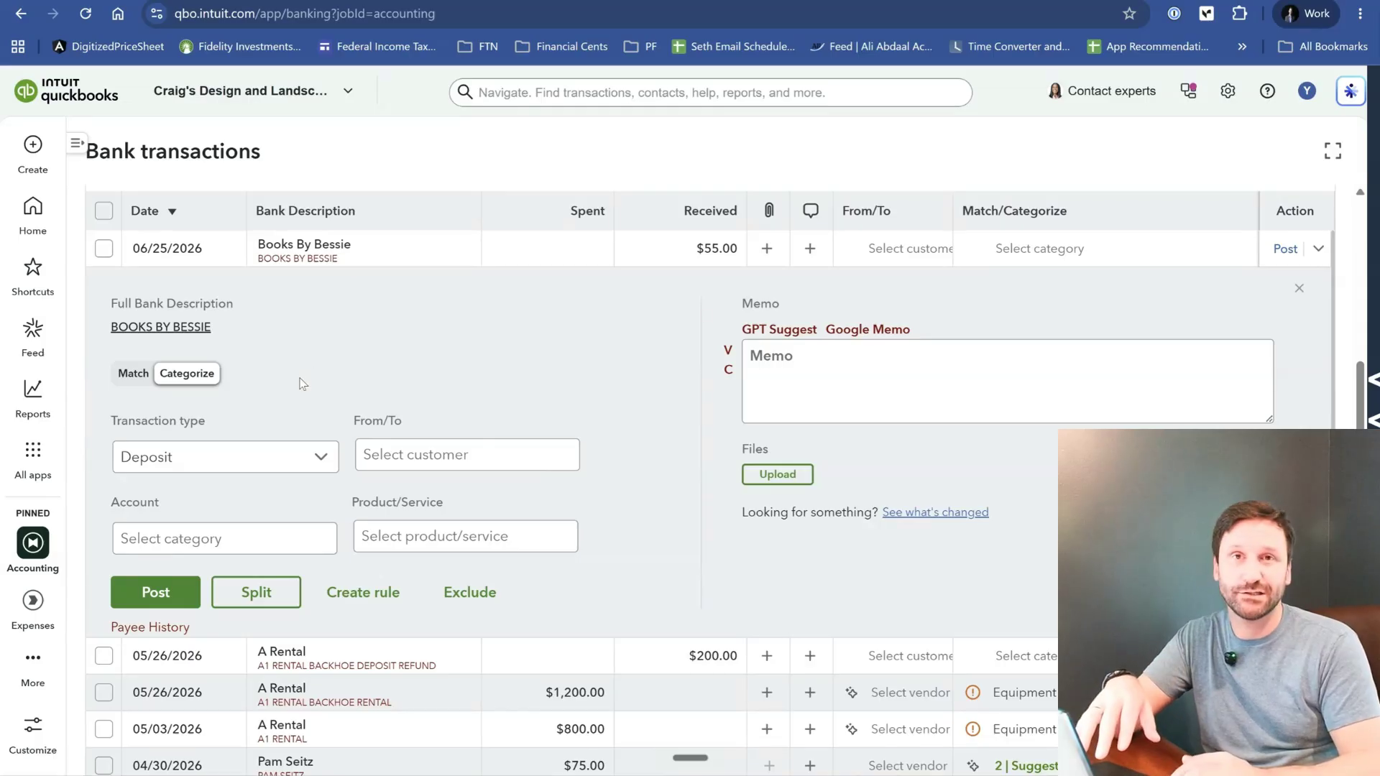
# - Review the transaction type options and the customer list available for the Books By Bessie deposit
pyautogui.click(312, 462)
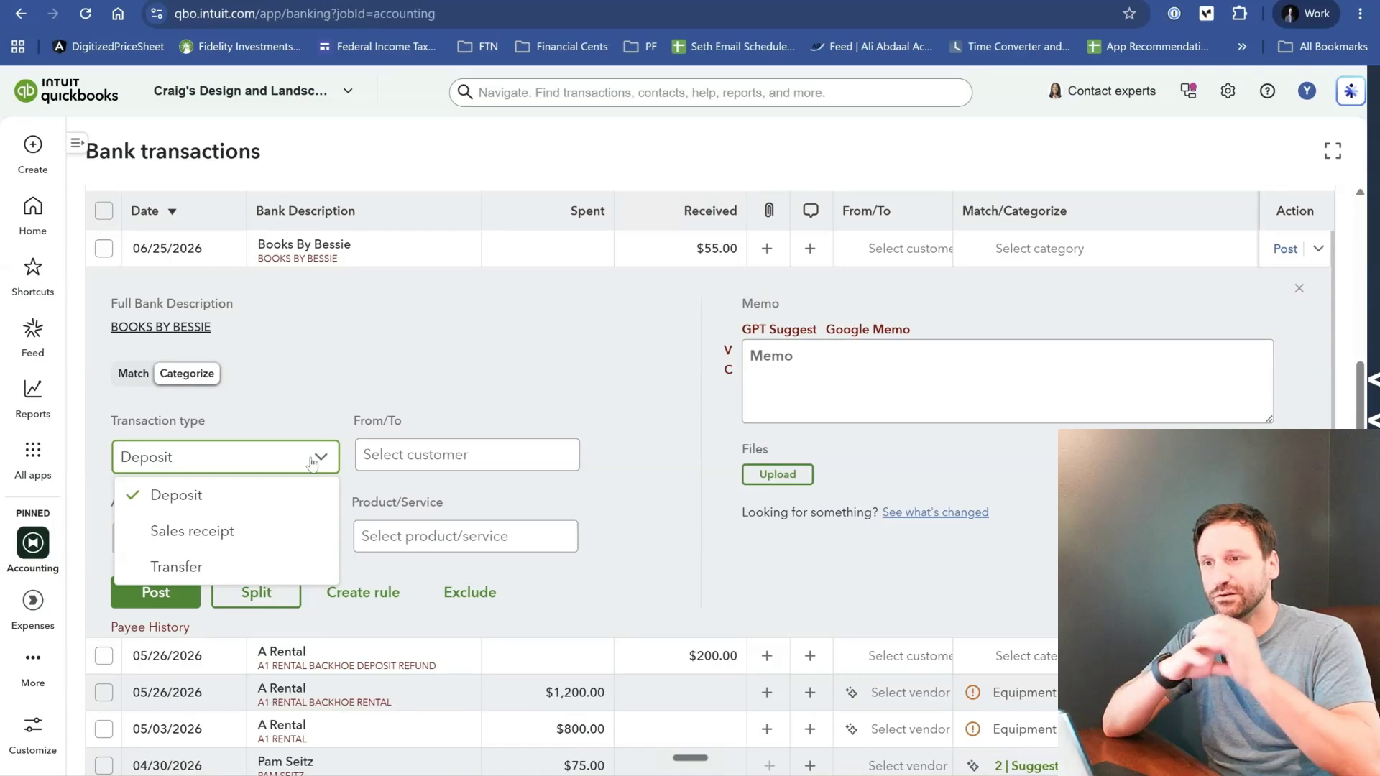
pyautogui.click(312, 464)
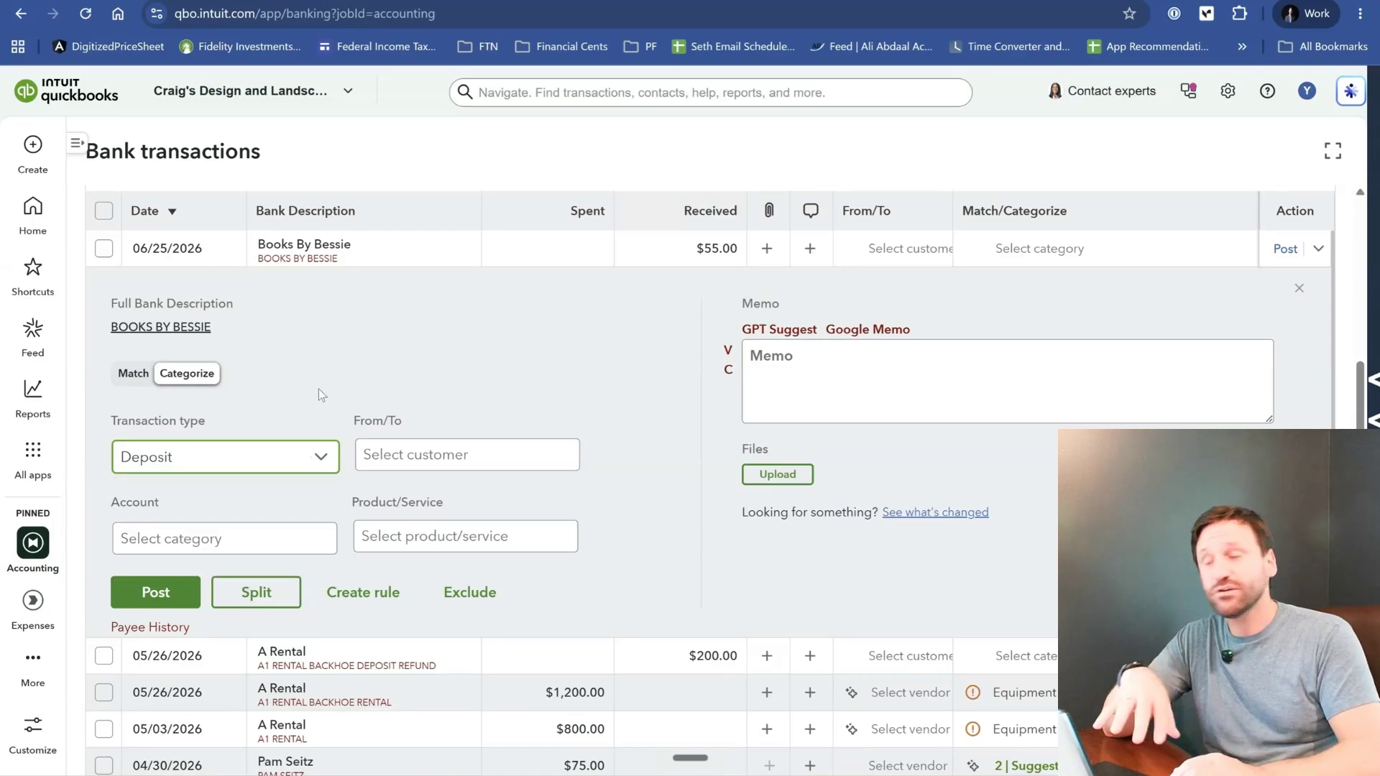
pyautogui.click(299, 461)
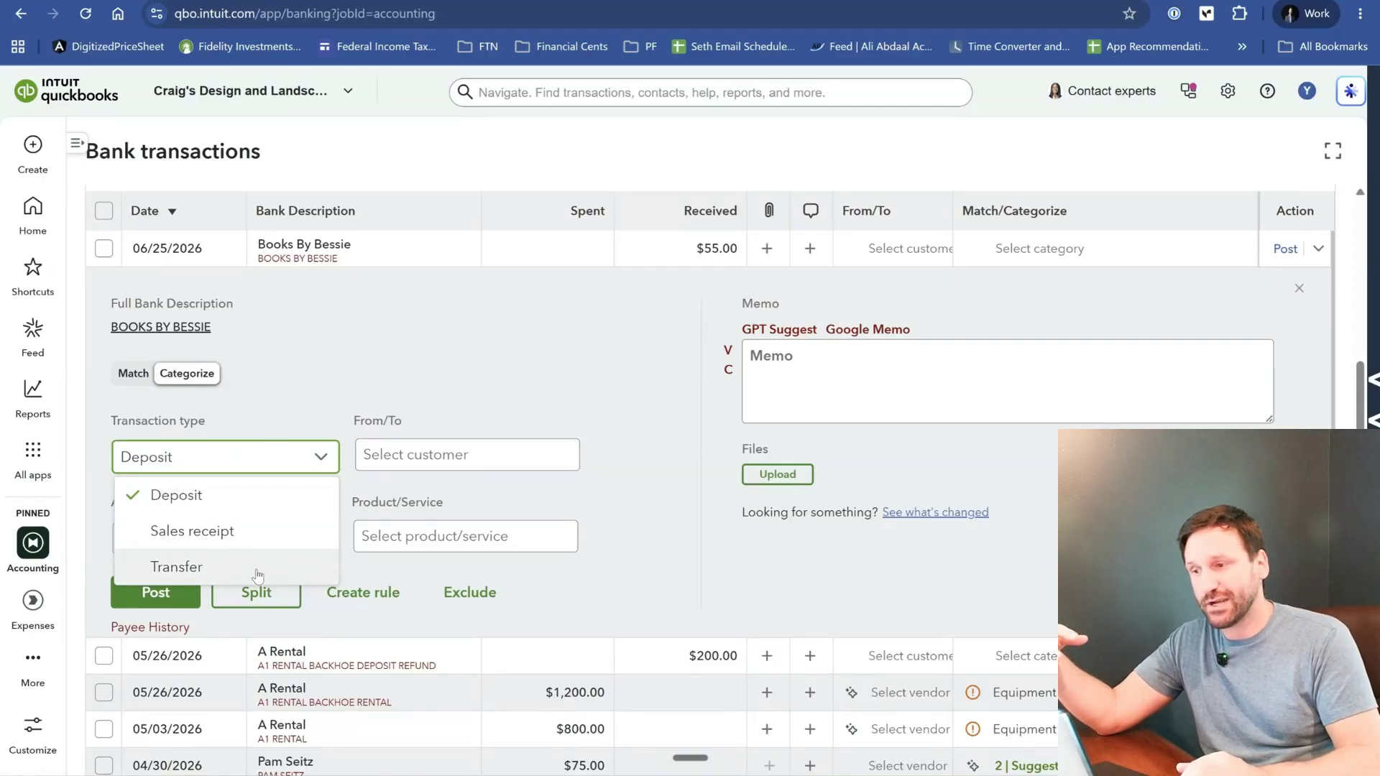
pyautogui.click(307, 464)
pyautogui.click(309, 465)
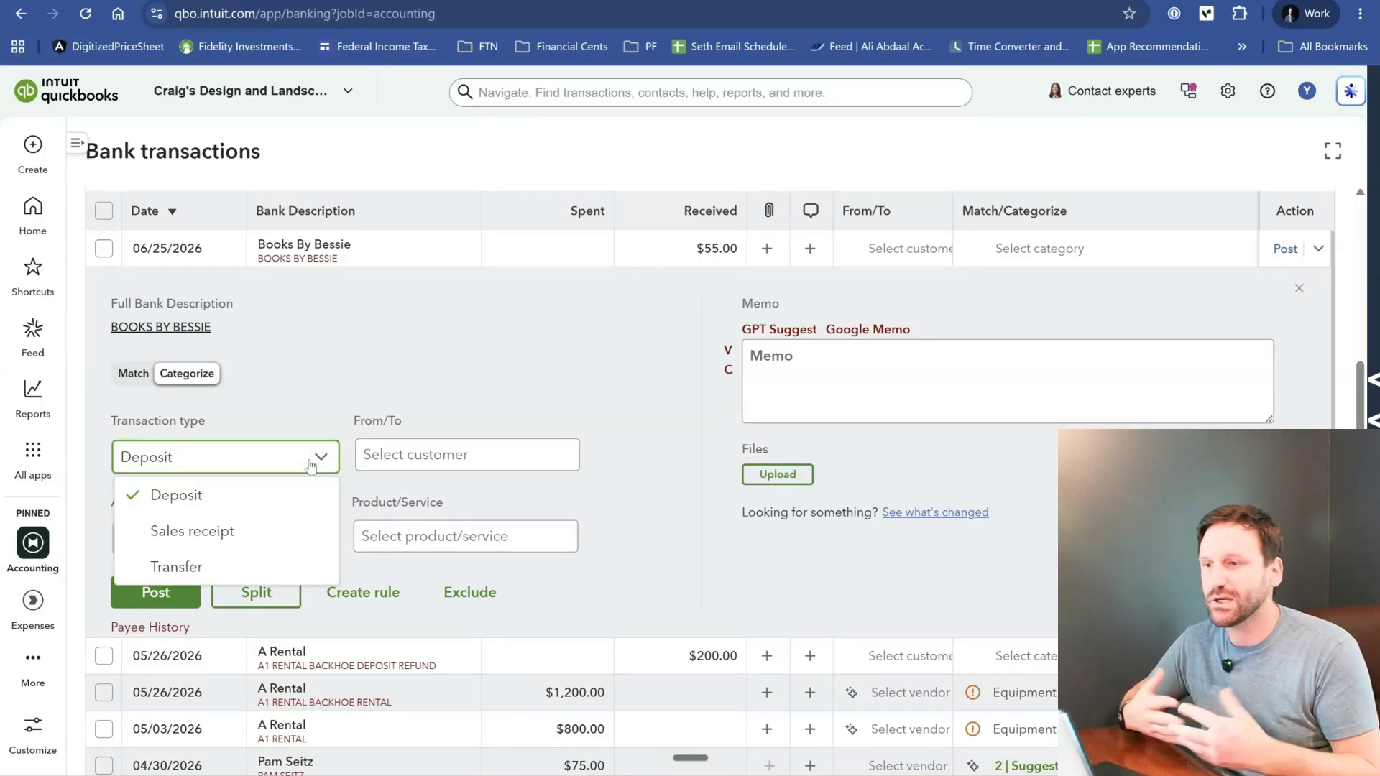
pyautogui.click(498, 387)
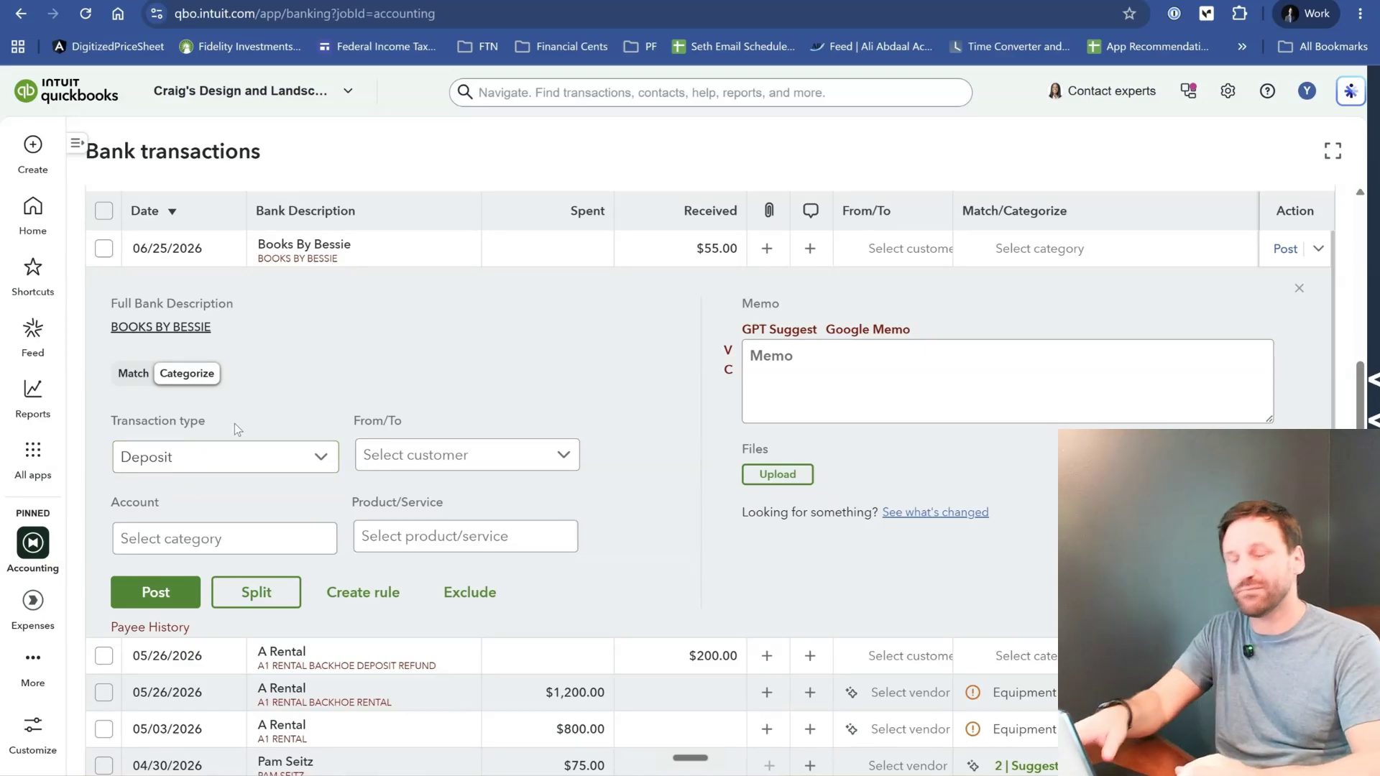
pyautogui.click(565, 460)
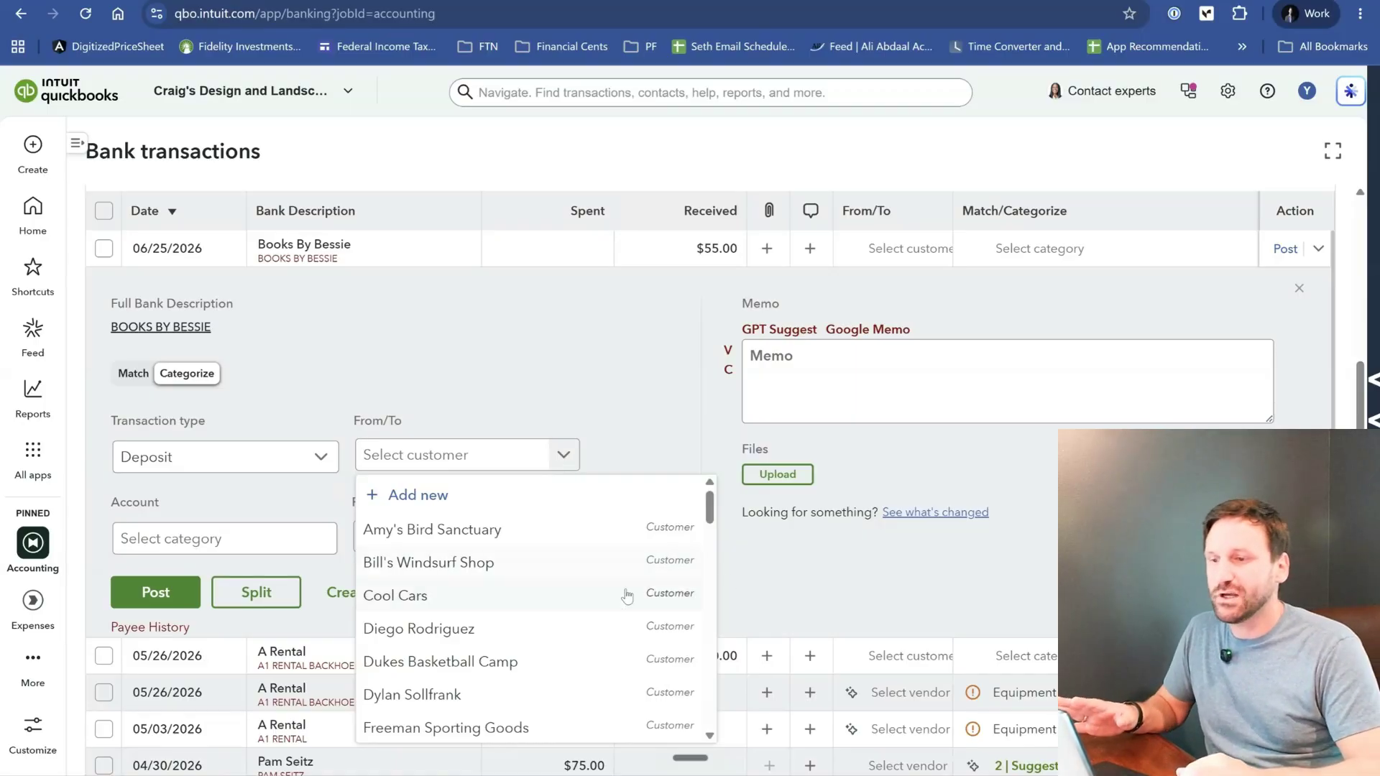
# - Categorize the Books By Bessie deposit to the Design income account
pyautogui.click(322, 539)
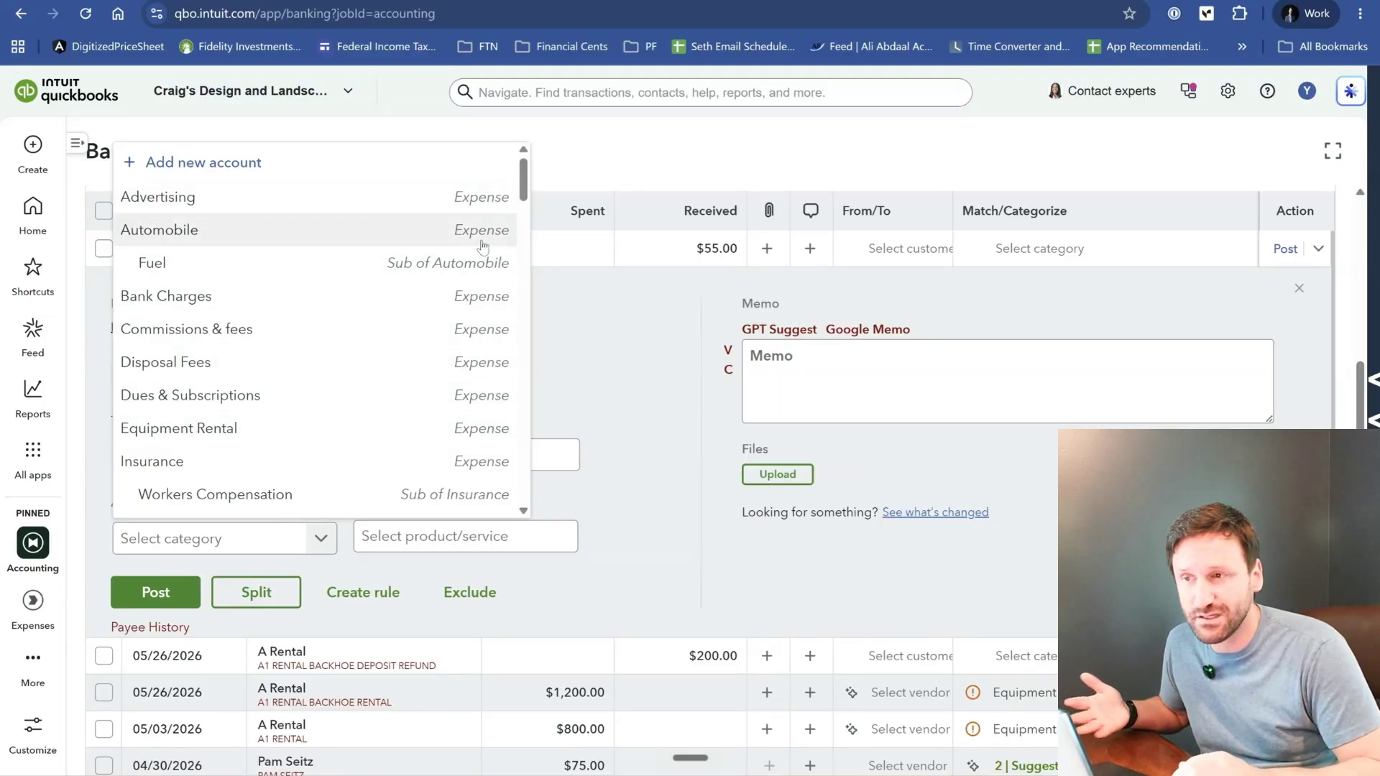
pyautogui.scroll(-5, 482, 246)
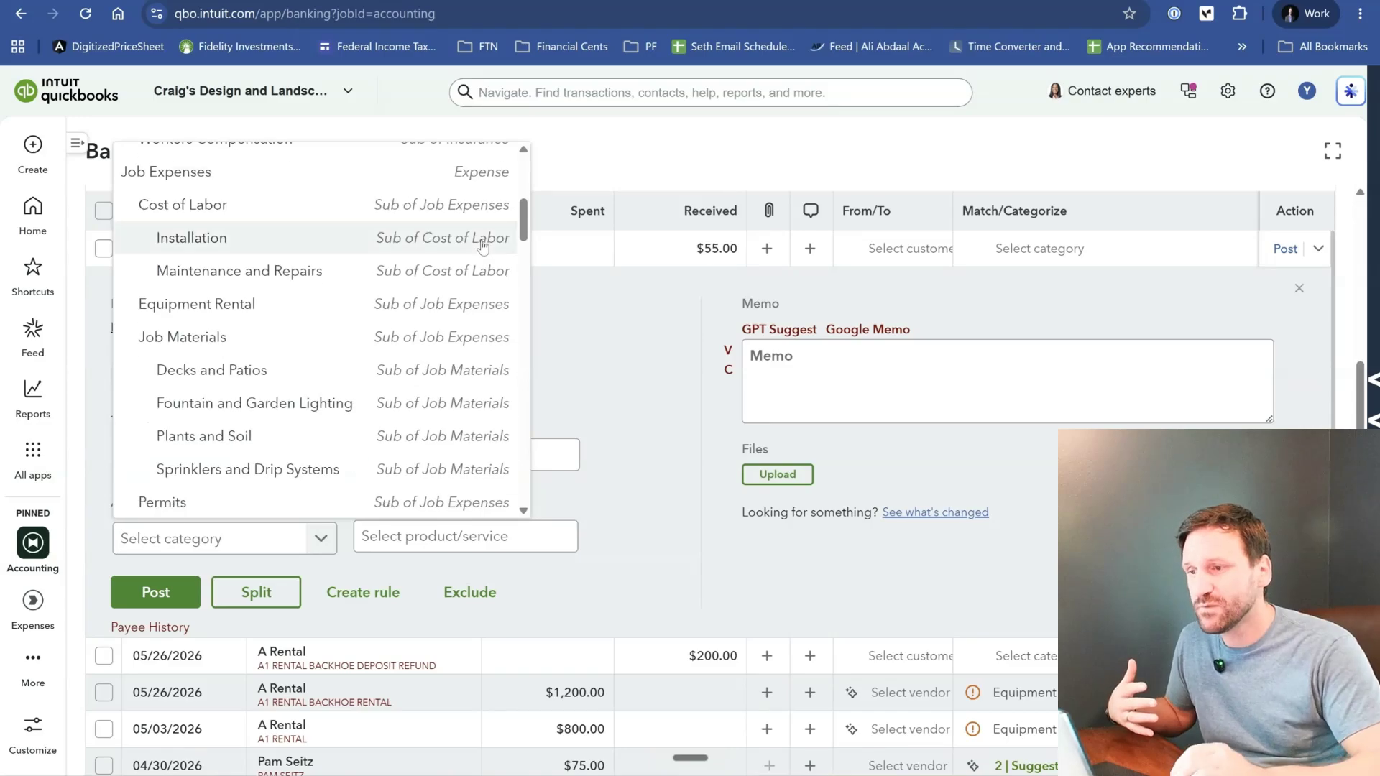
pyautogui.scroll(-4, 482, 247)
pyautogui.scroll(-8, 483, 246)
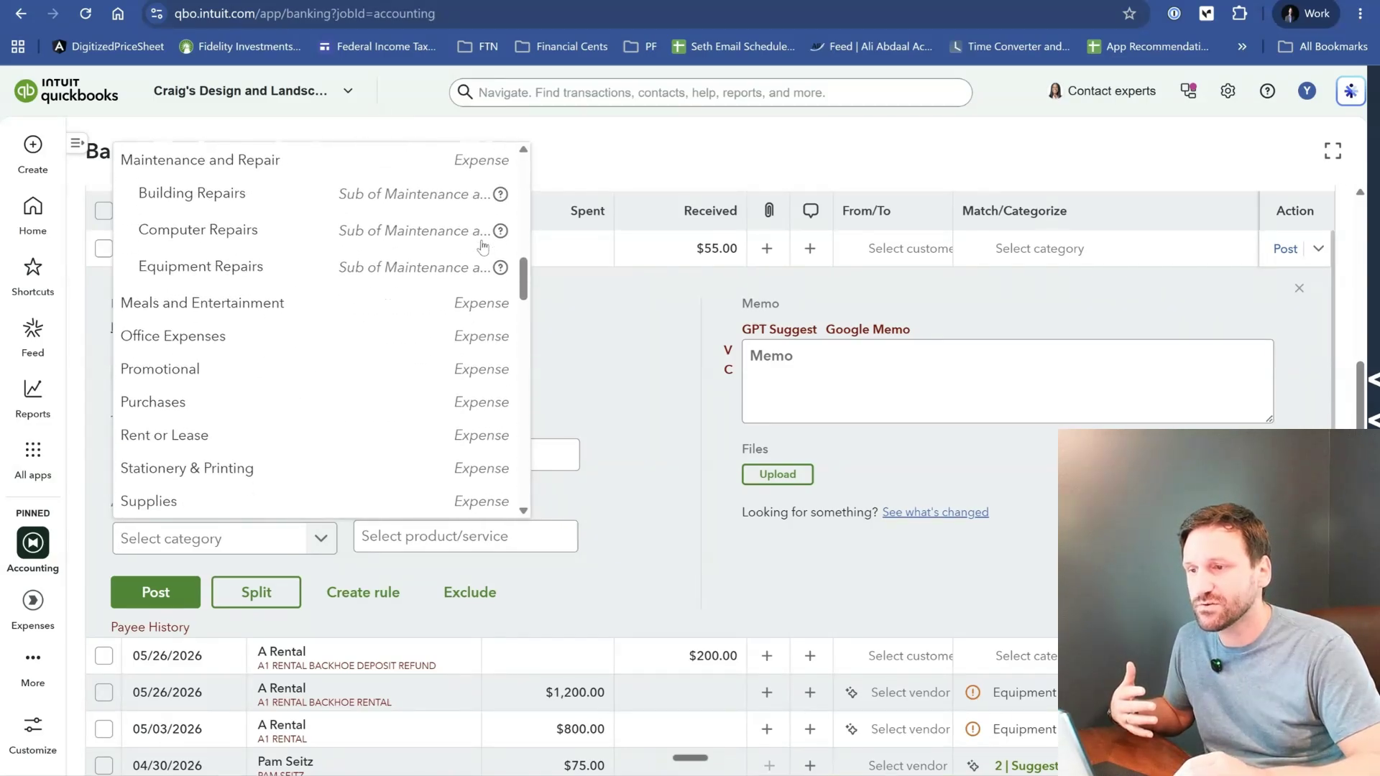
pyautogui.scroll(-3, 483, 247)
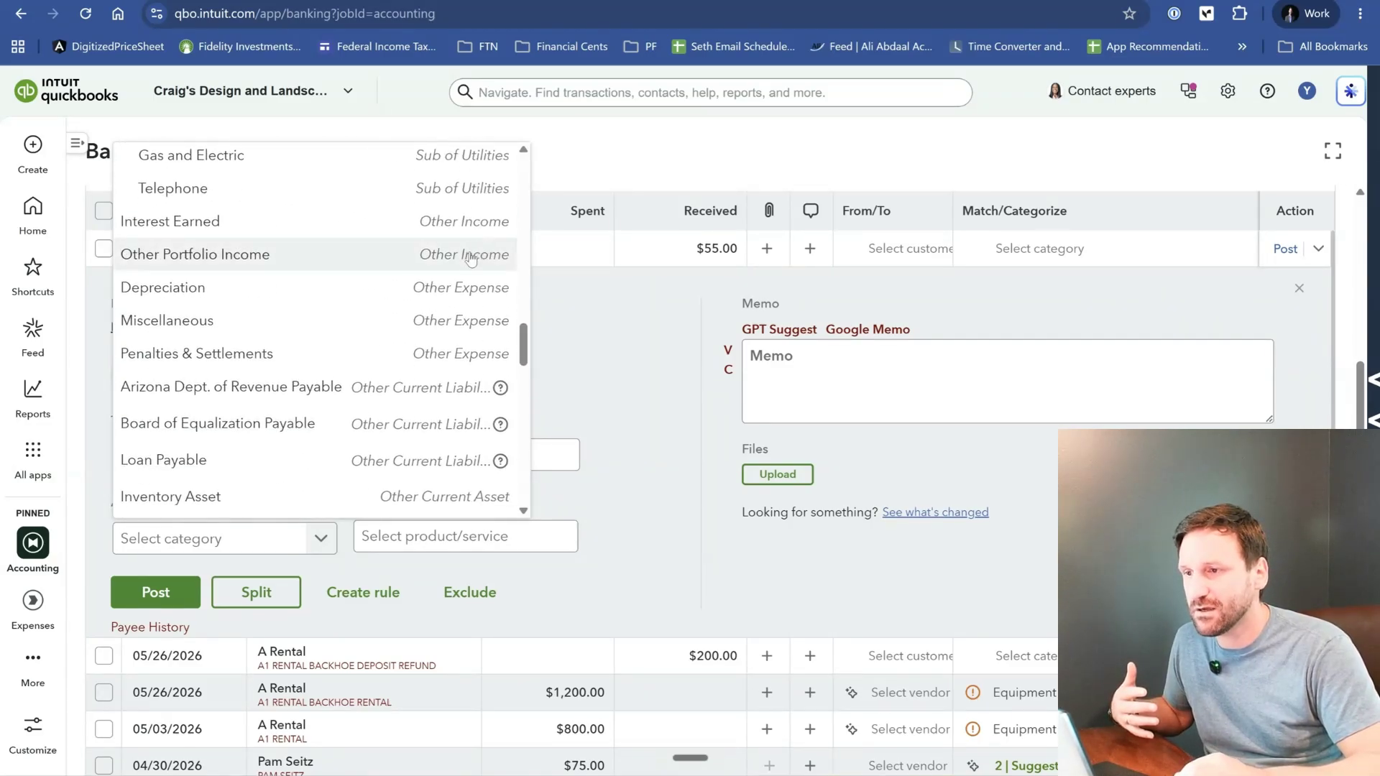
pyautogui.scroll(-5, 452, 294)
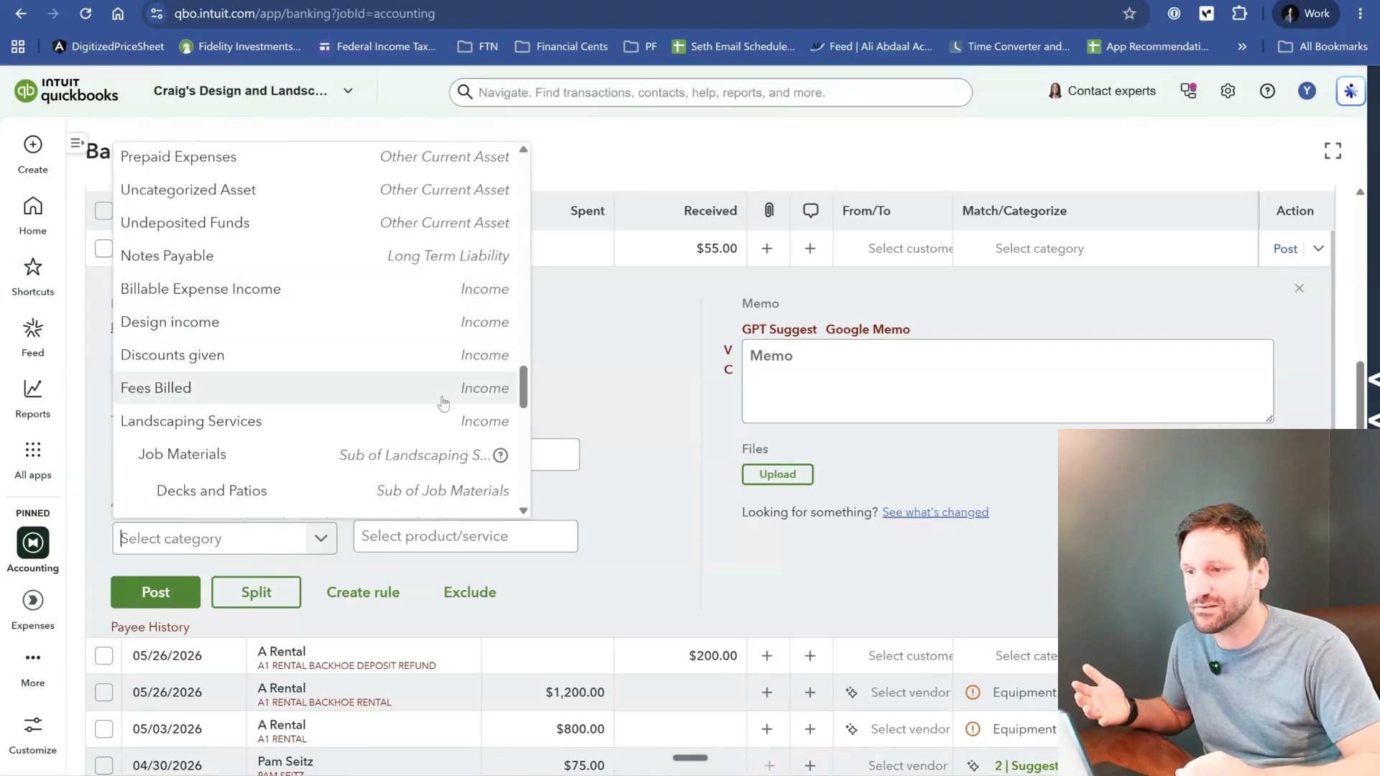
pyautogui.scroll(-2, 442, 398)
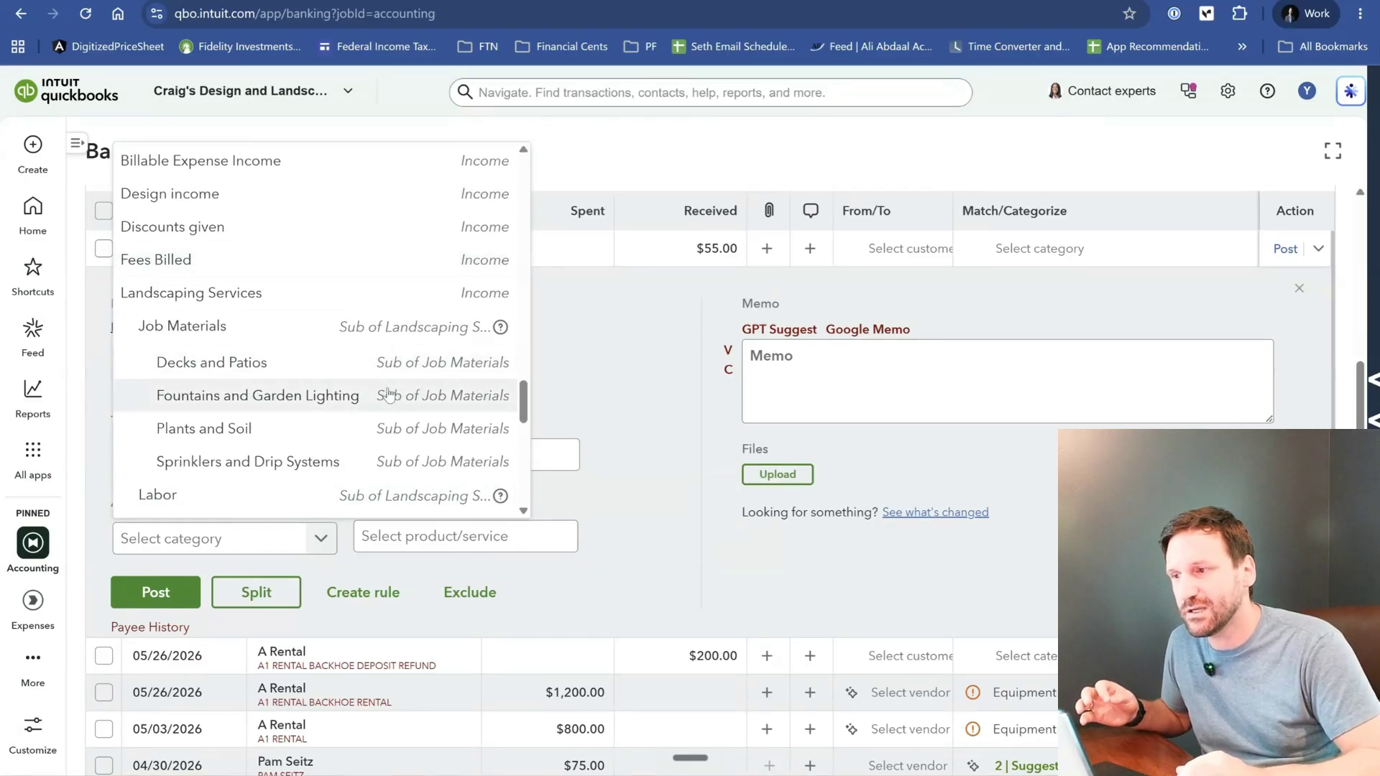
pyautogui.scroll(3, 388, 396)
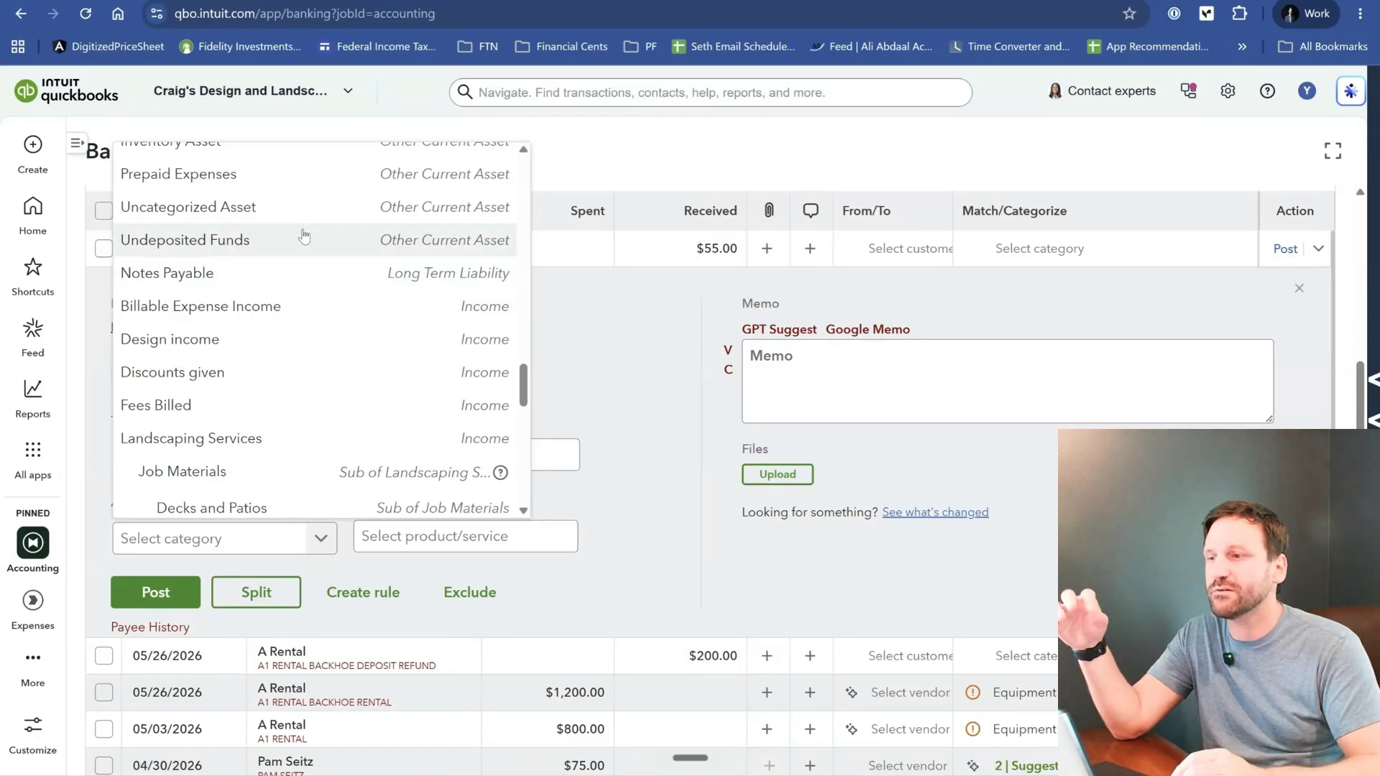
pyautogui.scroll(-2, 304, 235)
pyautogui.scroll(2, 304, 235)
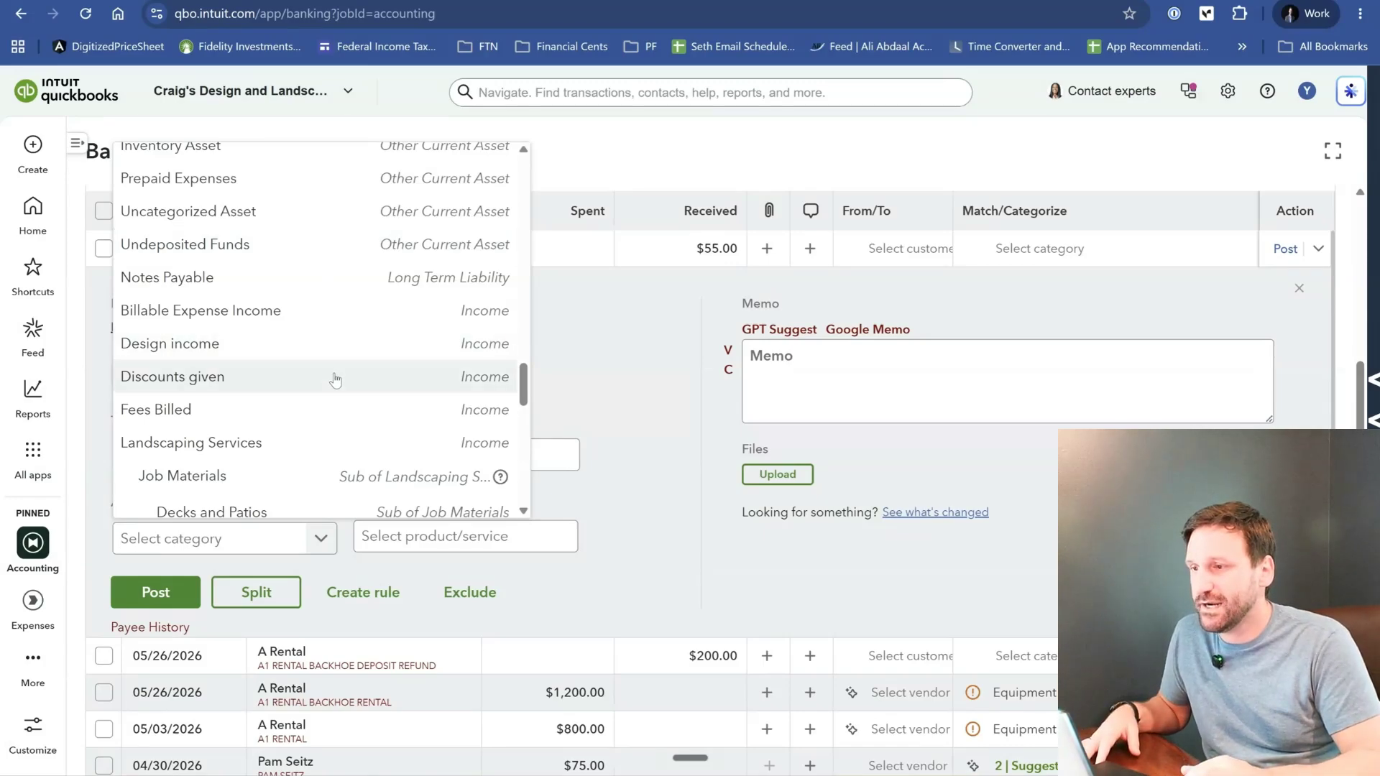
pyautogui.click(375, 344)
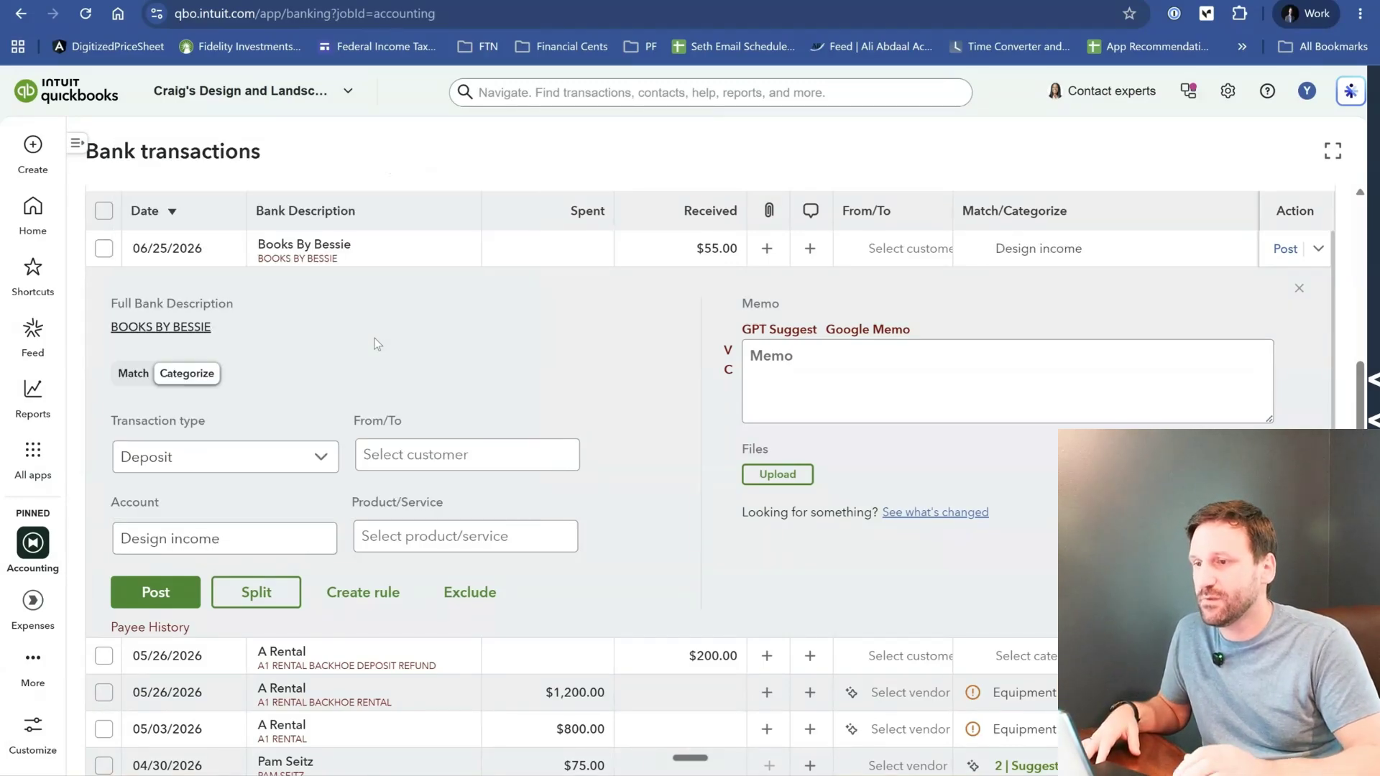
# - Set the deposit's customer to Bill's Windsurf Shop and view the available products and services without choosing one
pyautogui.click(521, 469)
pyautogui.click(516, 564)
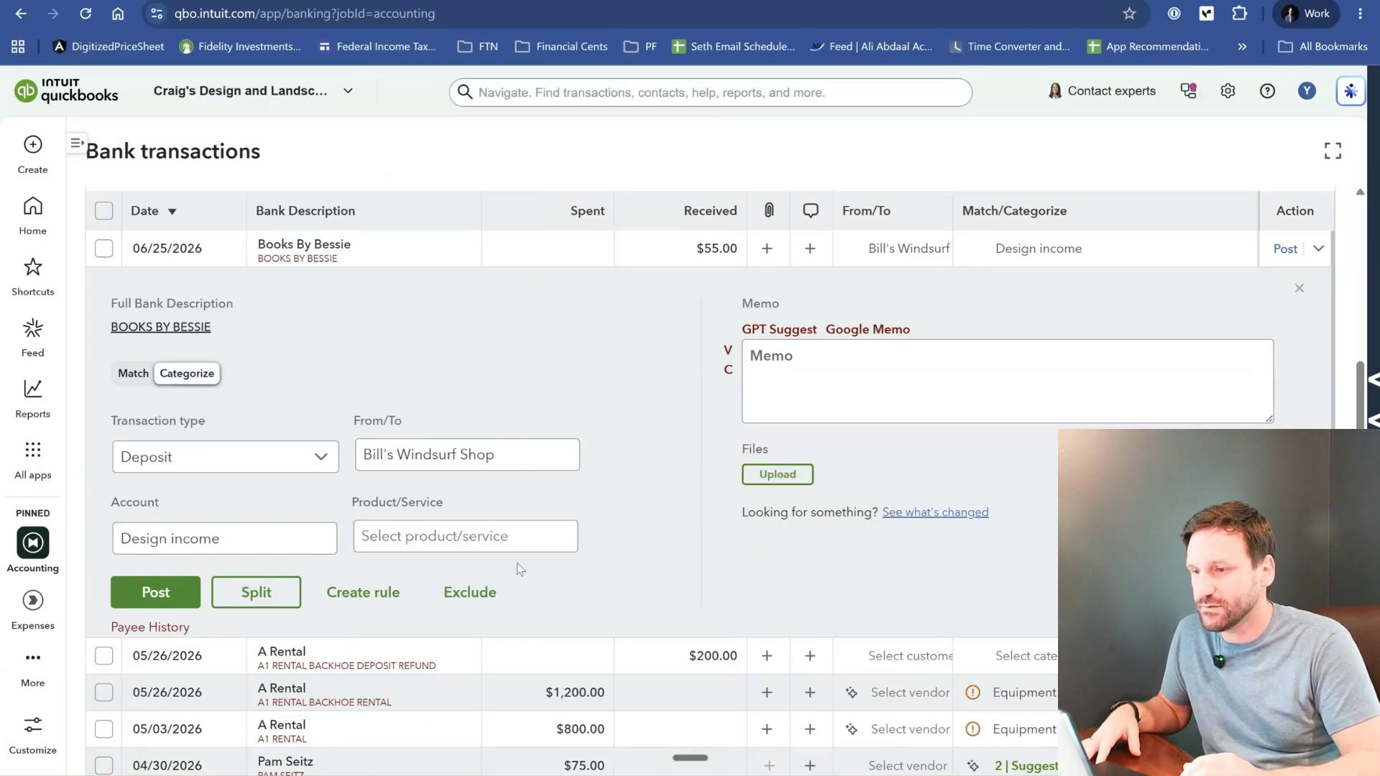
pyautogui.click(554, 536)
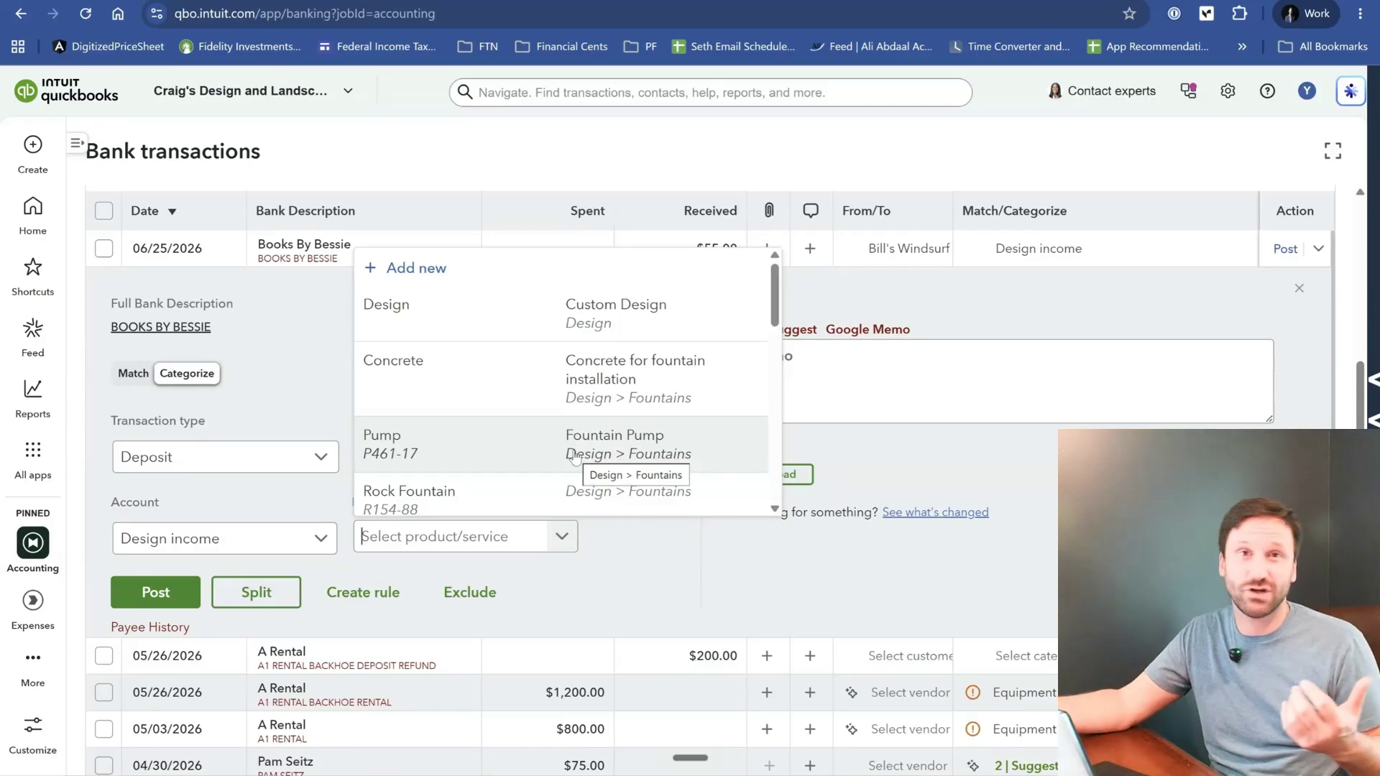
pyautogui.click(629, 524)
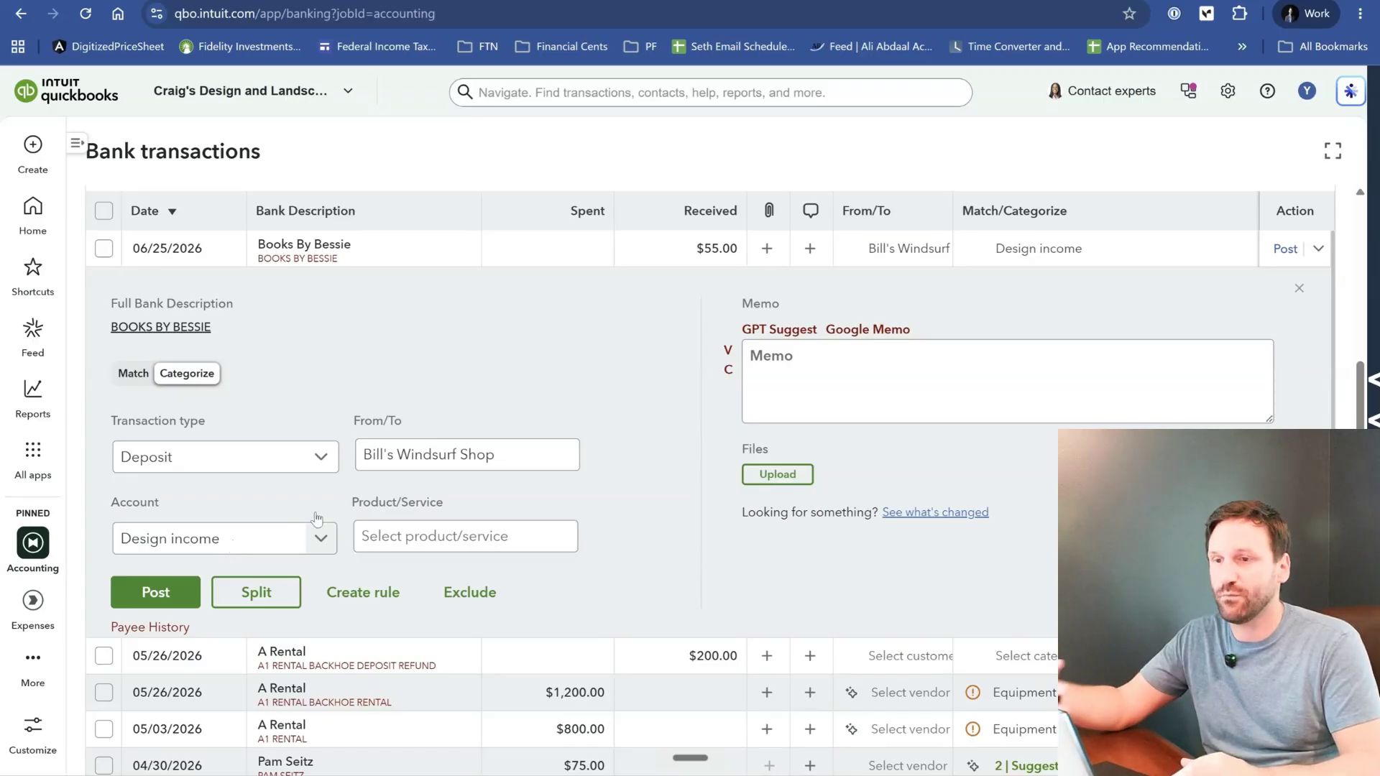
# - Add the memo "In person event in Louisiana - Book fest" to the Books By Bessie deposit and post it
pyautogui.click(884, 367)
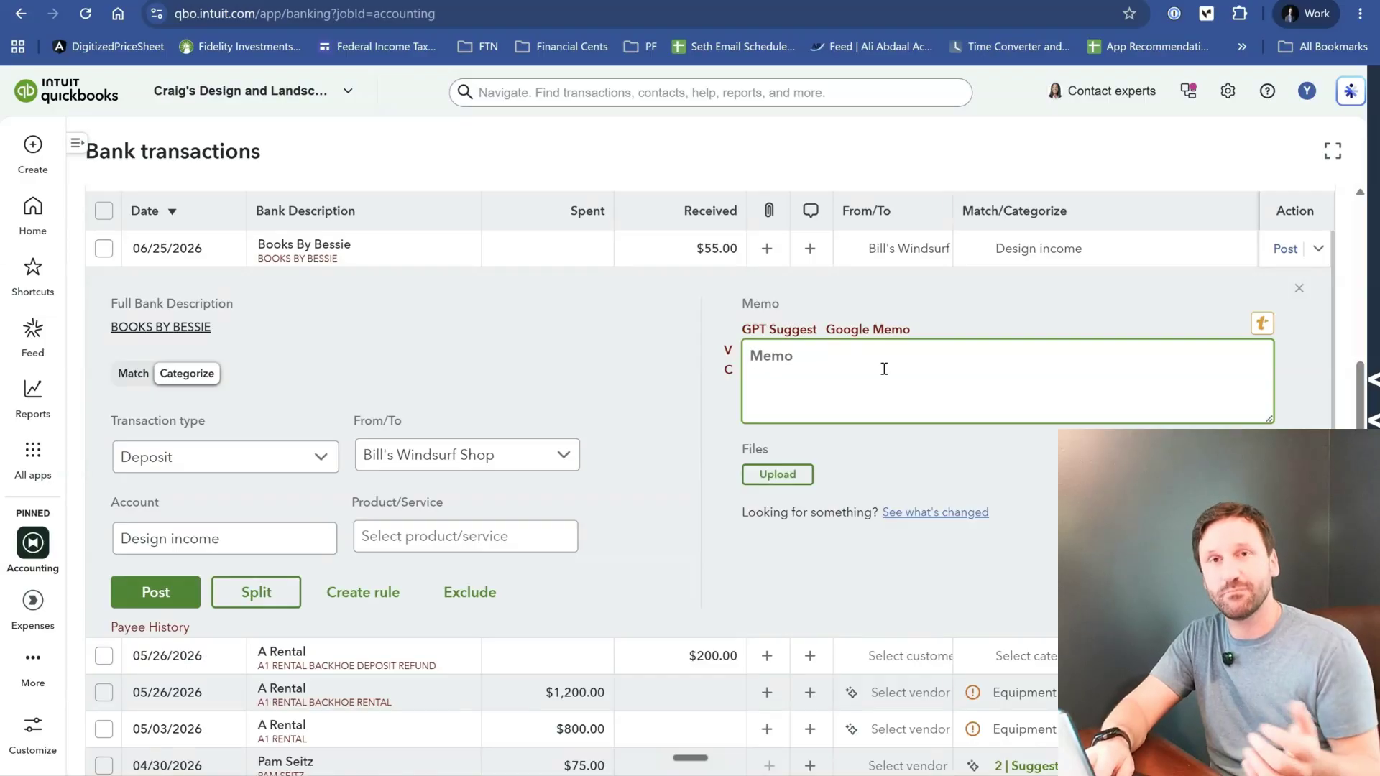
pyautogui.write('In')
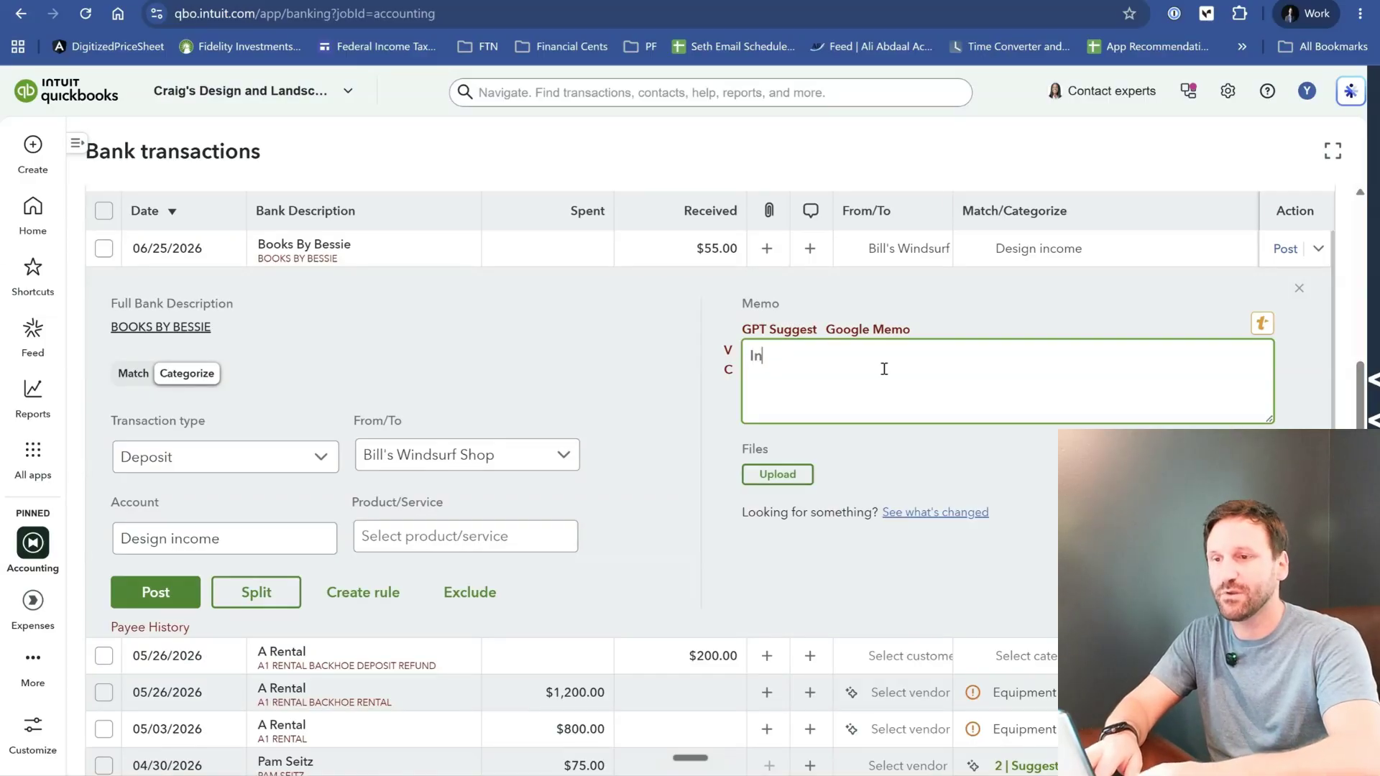
pyautogui.write(' person event in ')
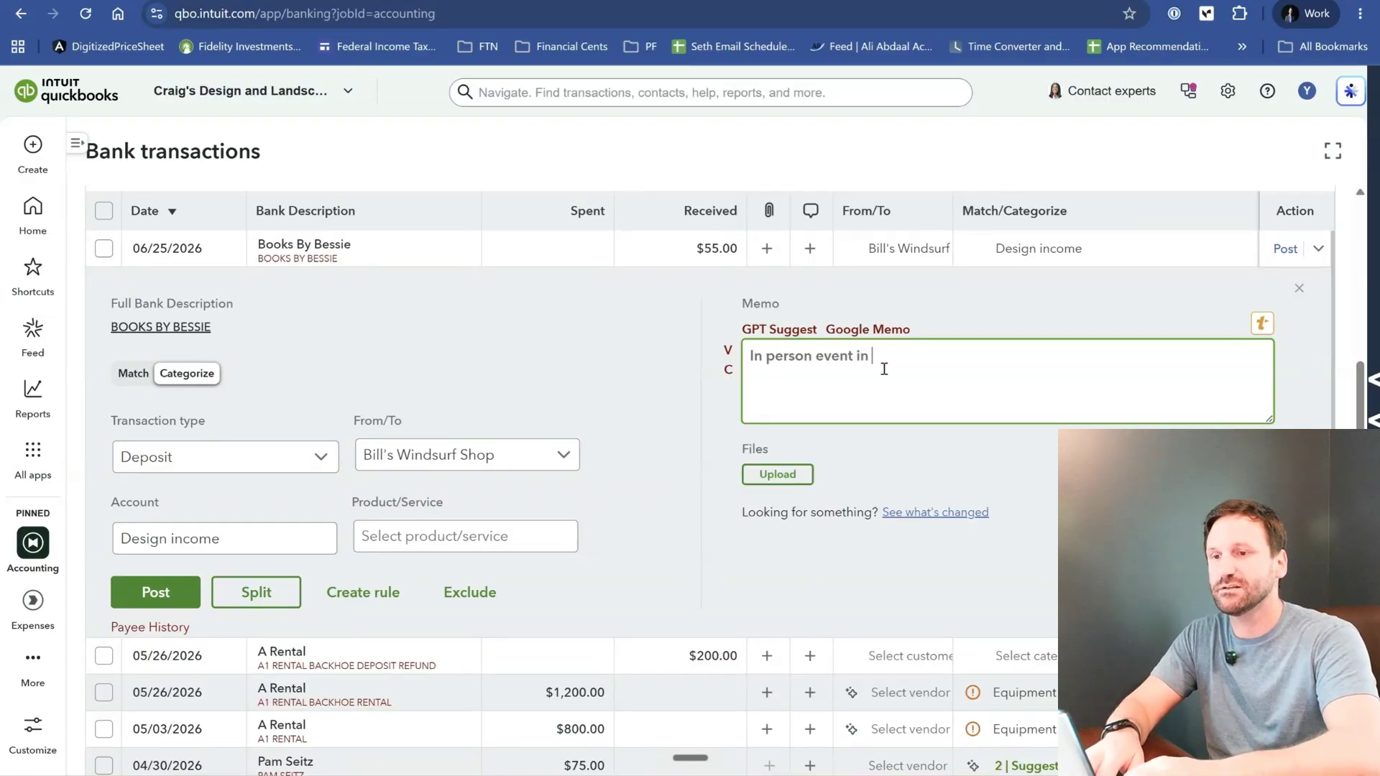
pyautogui.write('Louisiana ')
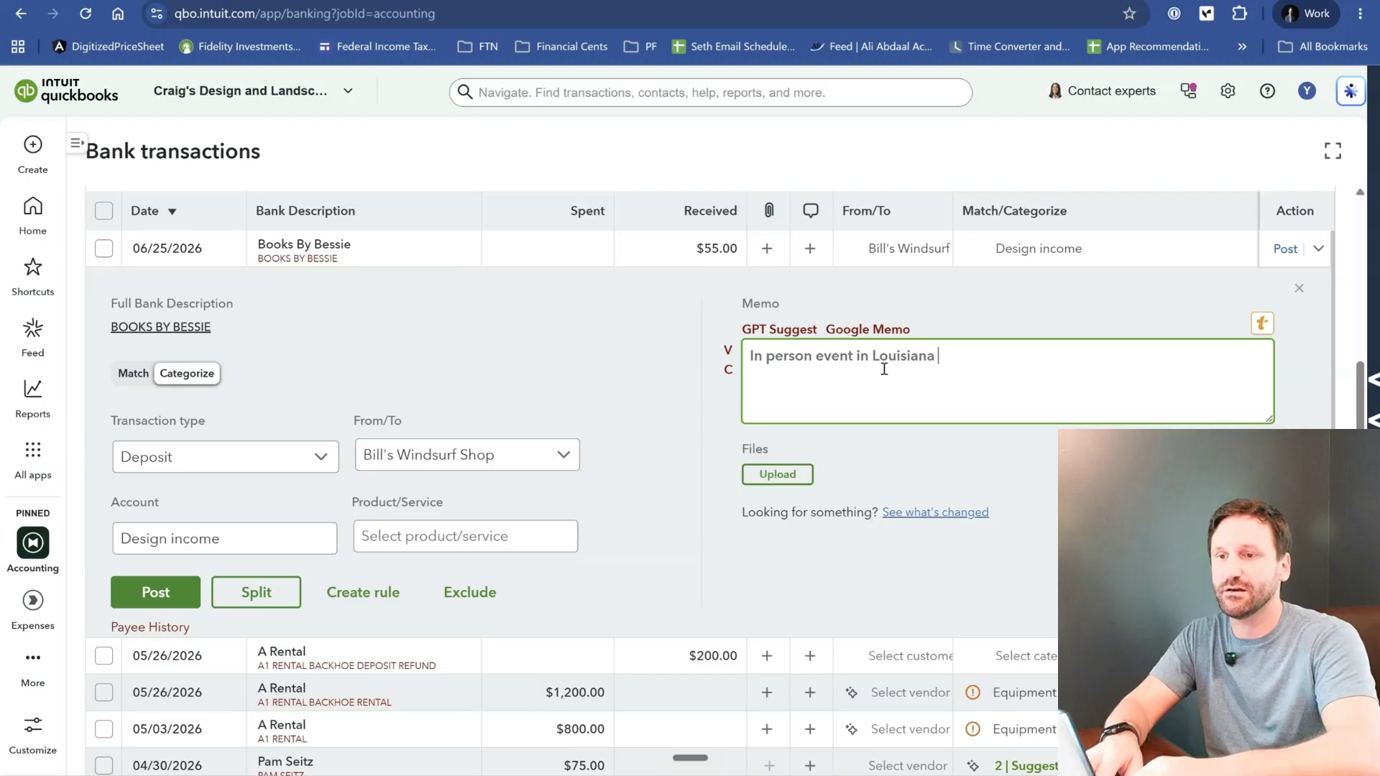
pyautogui.write('- Book fest')
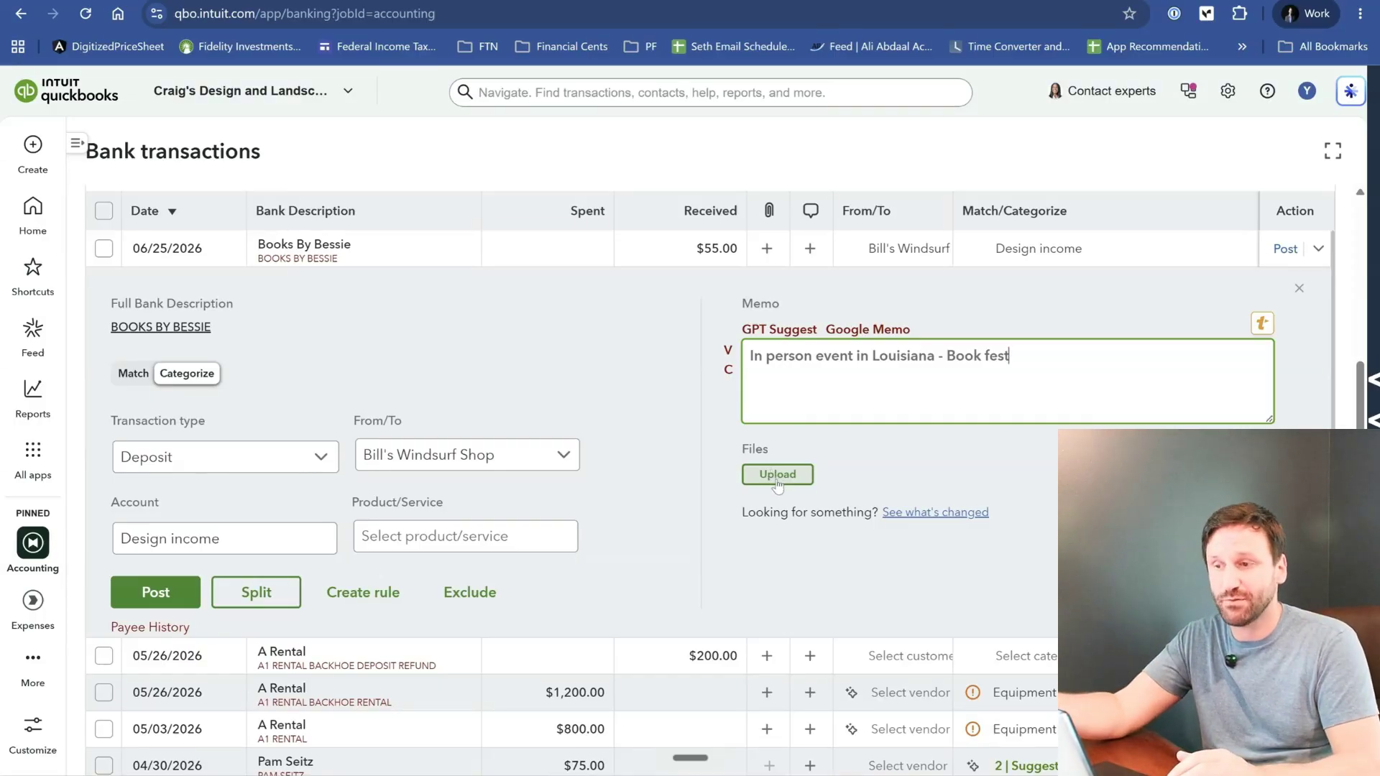
pyautogui.click(157, 594)
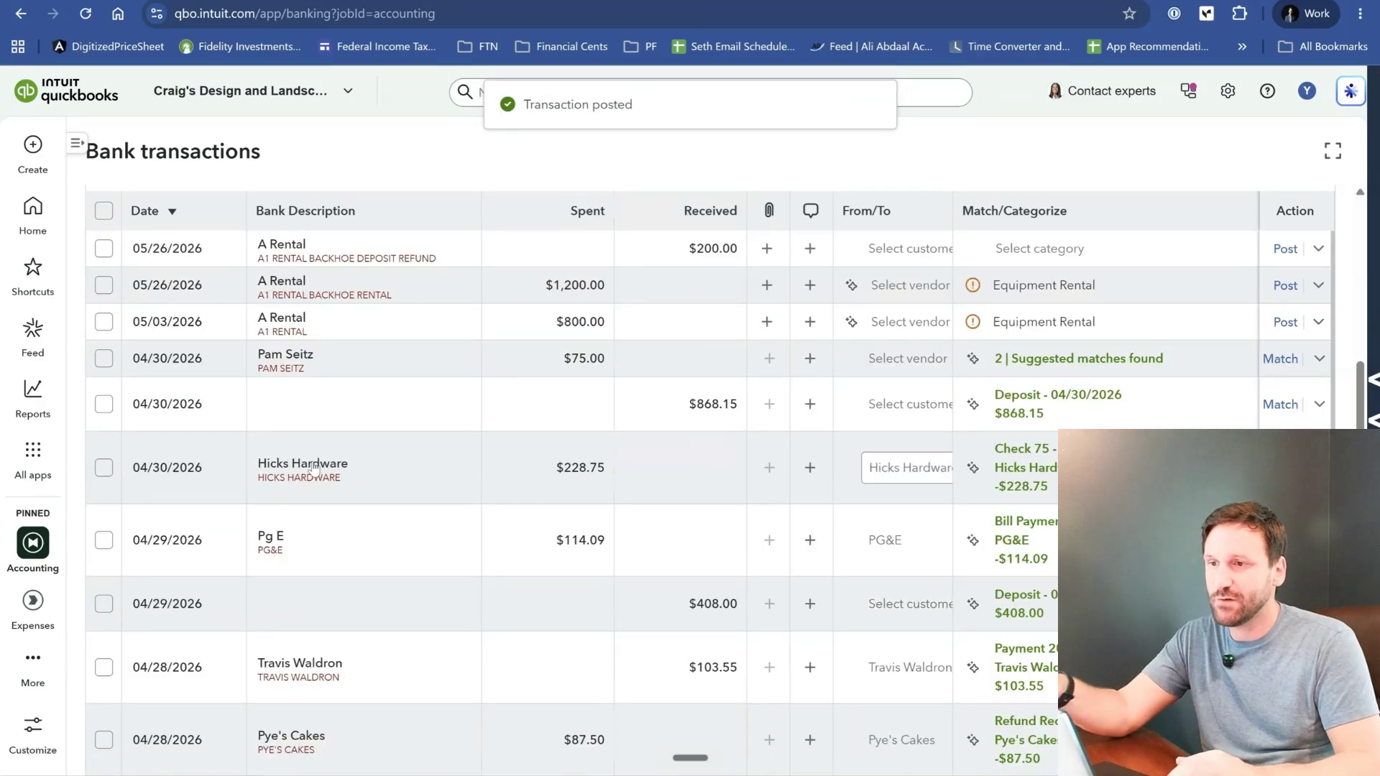
pyautogui.scroll(5, 314, 468)
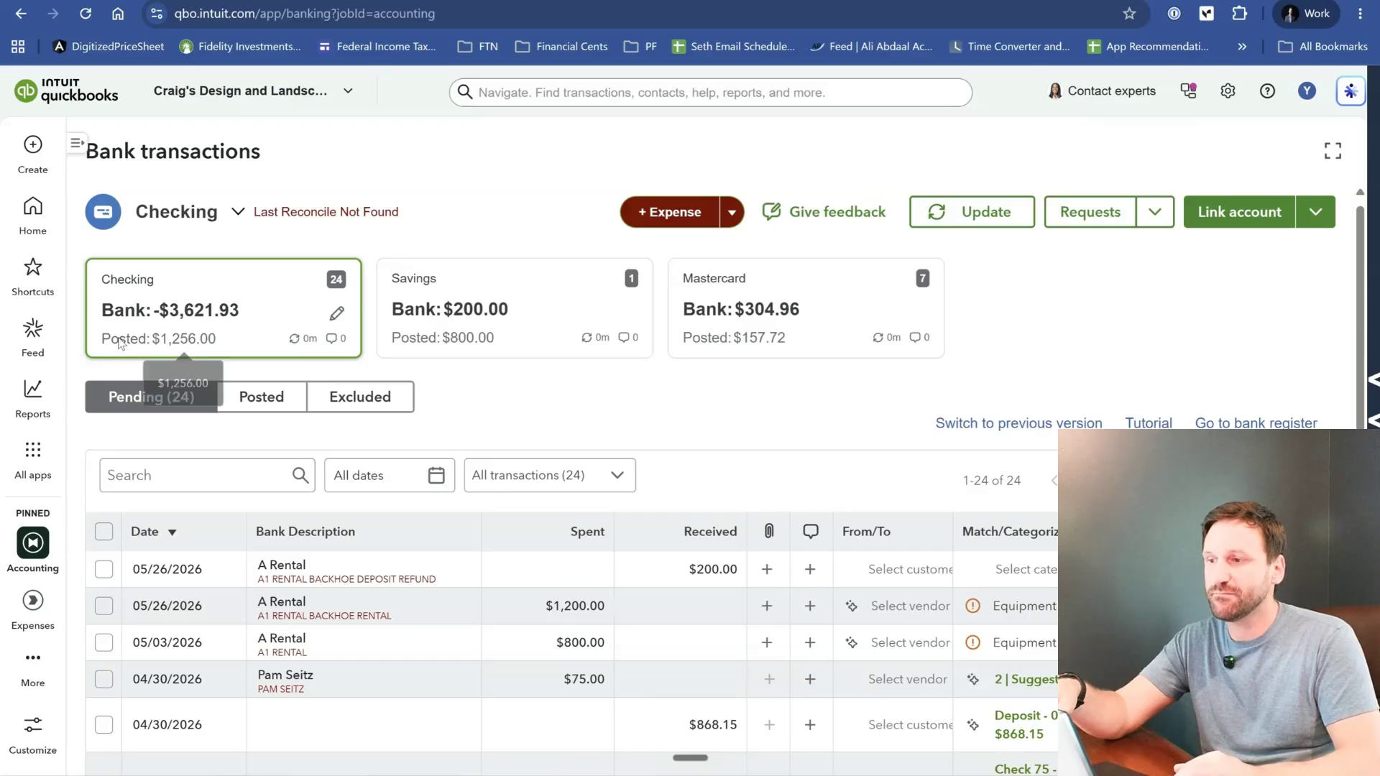
# - Open the details of the pending $1,200.00 A1 Rental backhoe rental transaction
pyautogui.scroll(-2, 995, 345)
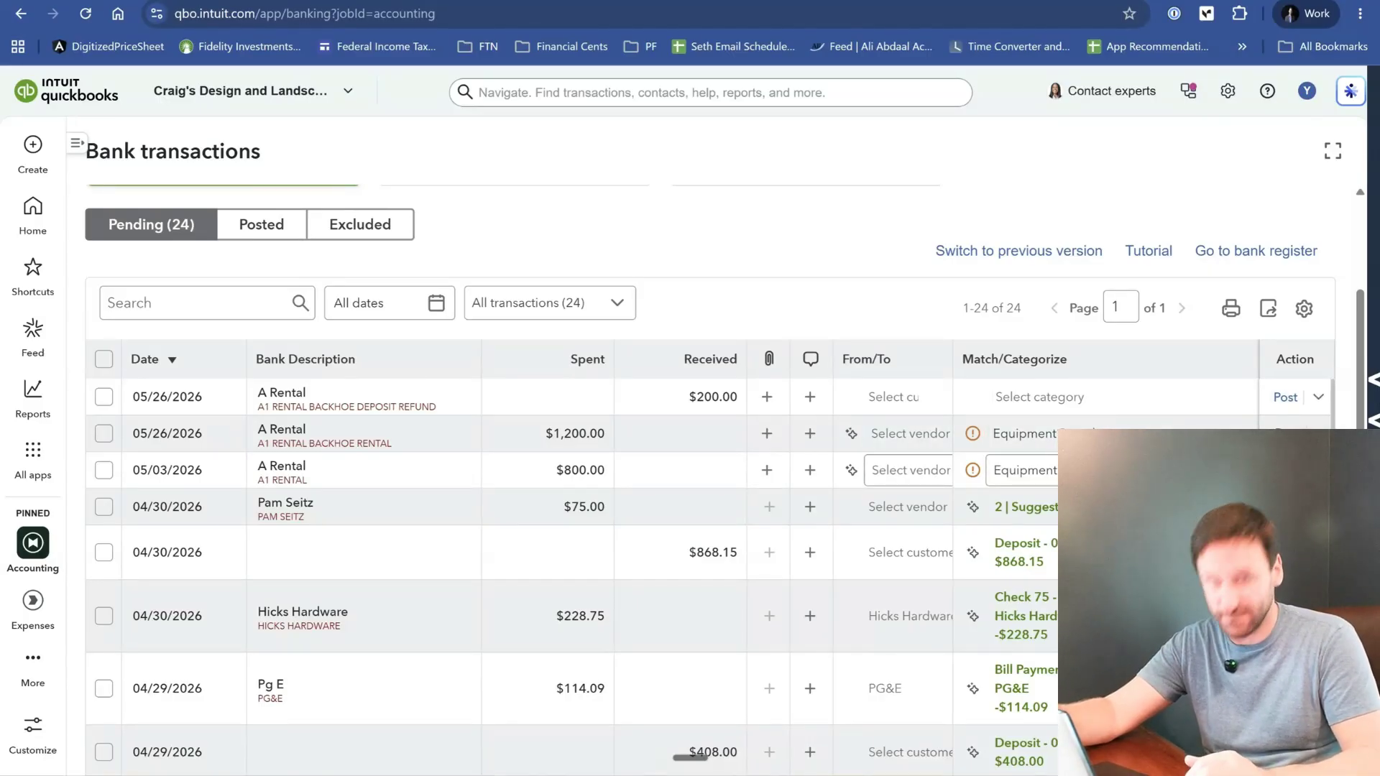
pyautogui.click(438, 442)
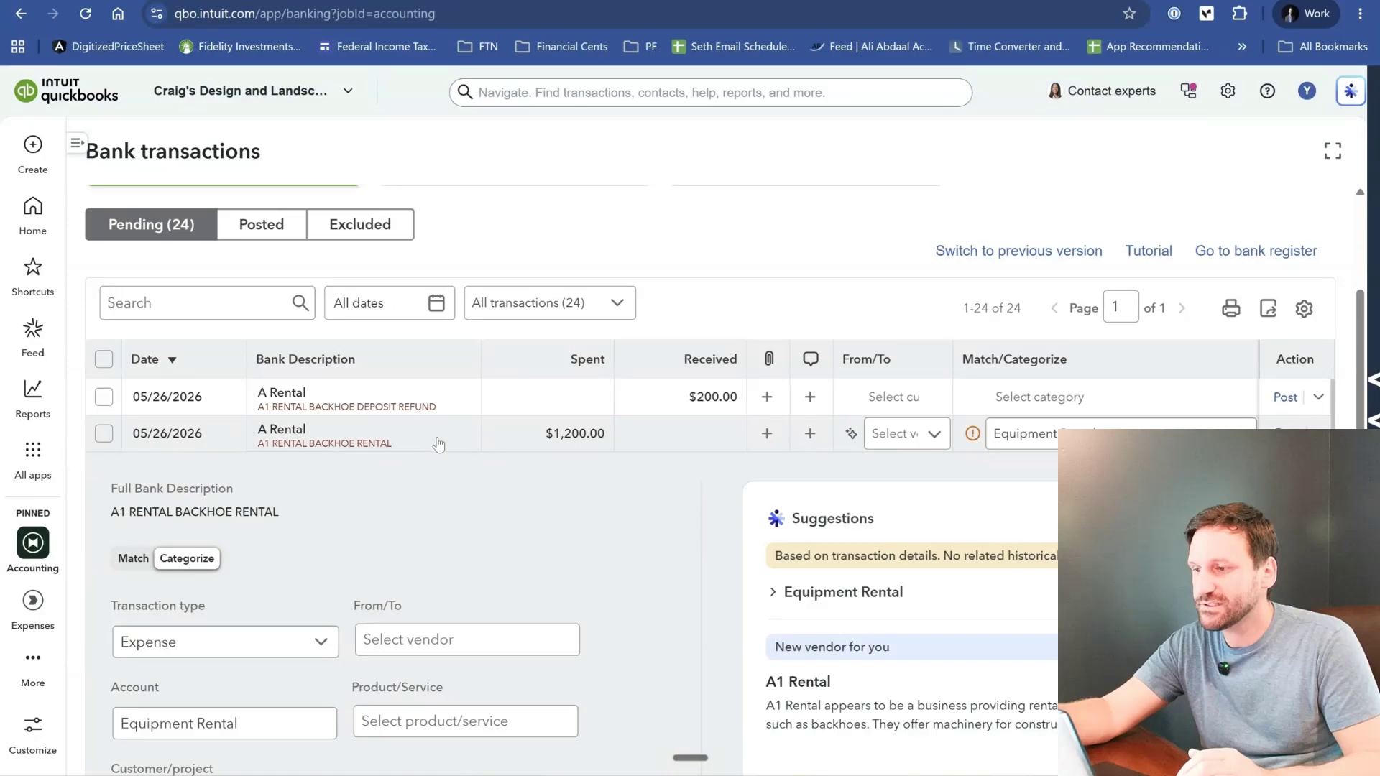
pyautogui.scroll(-1, 439, 444)
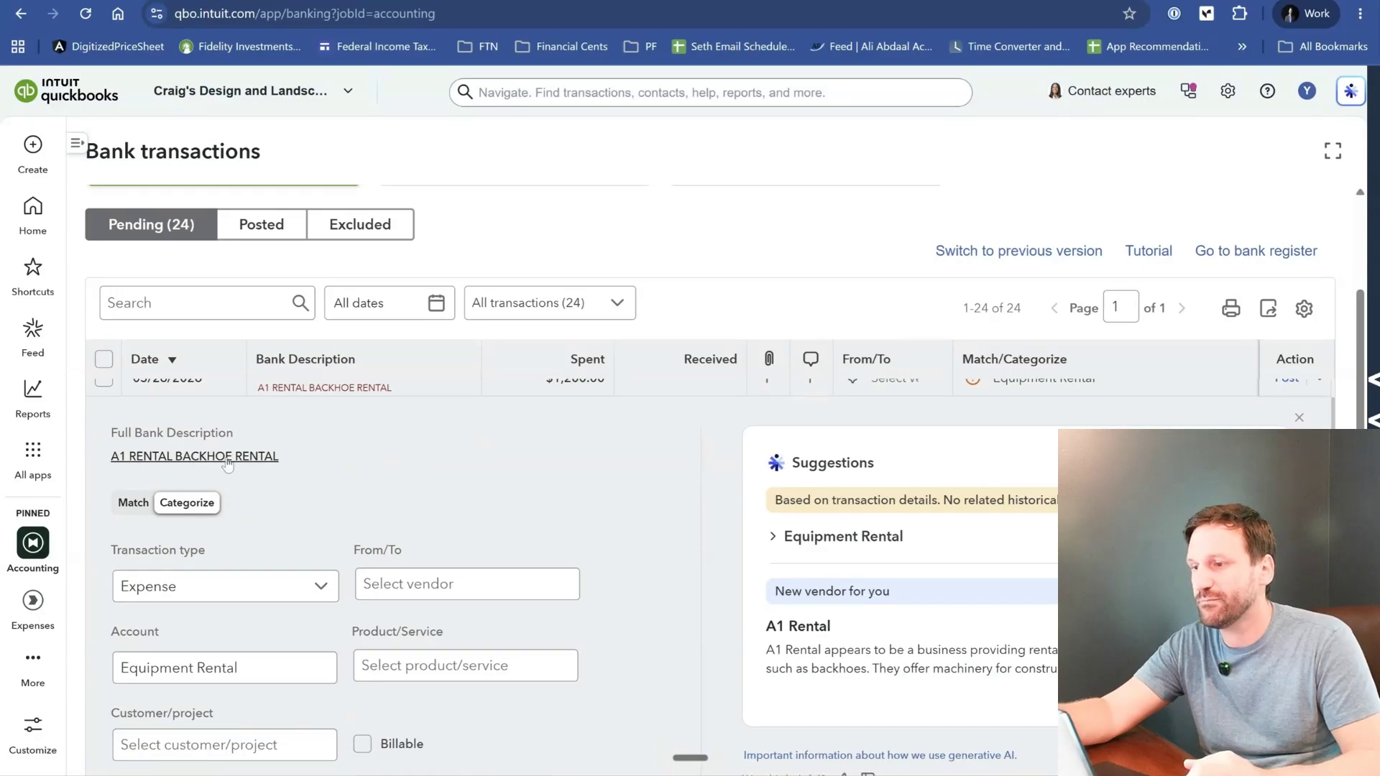
pyautogui.scroll(-1, 524, 489)
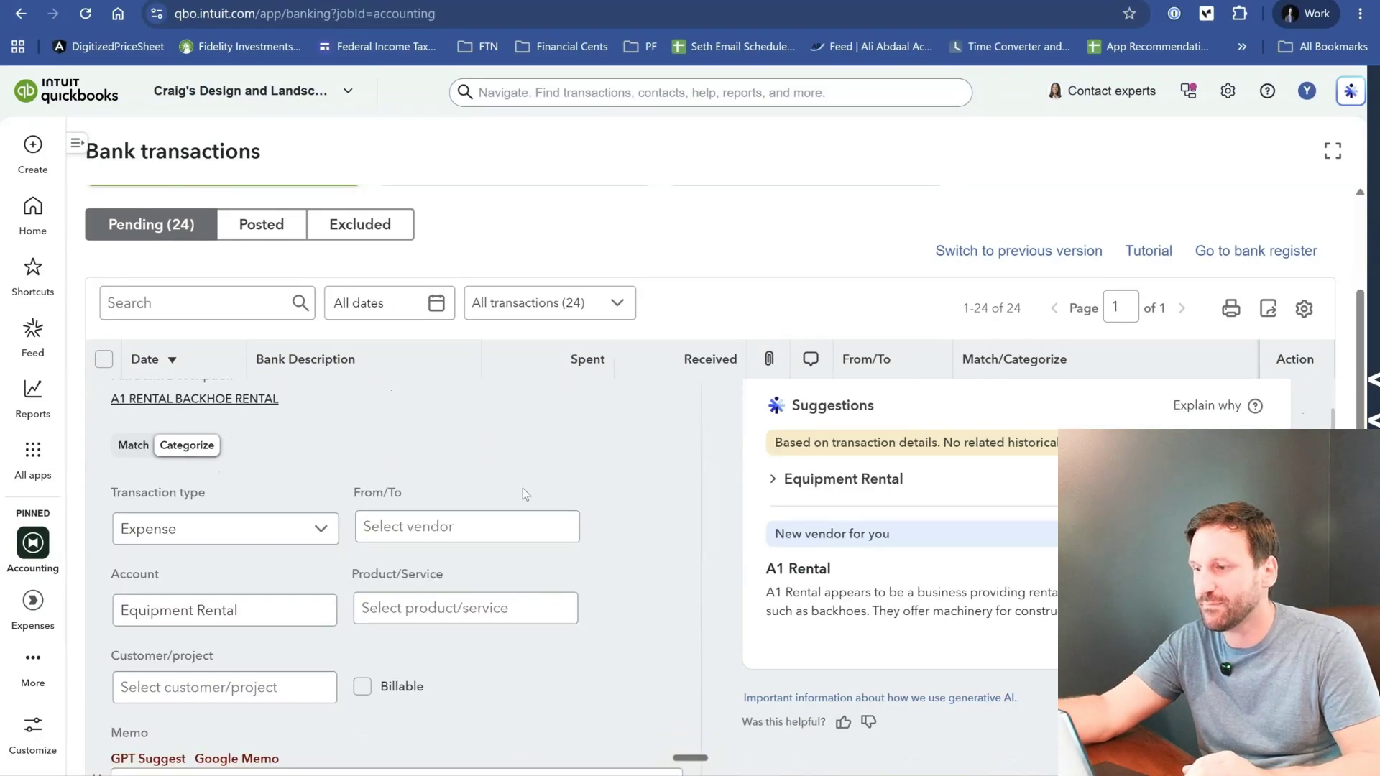
# - Keep the backhoe rental's transaction type as Expense and set its vendor to Cal Telephone
pyautogui.click(298, 517)
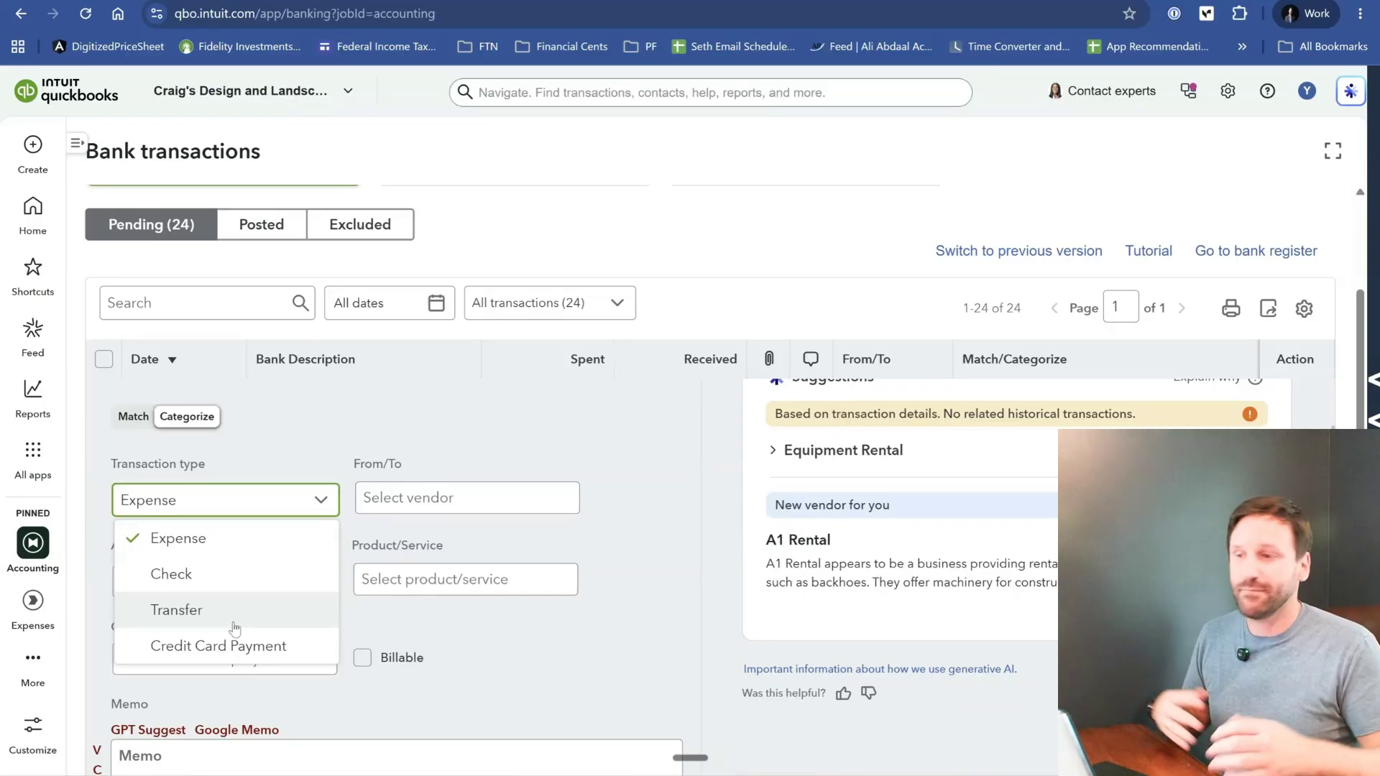
pyautogui.click(186, 544)
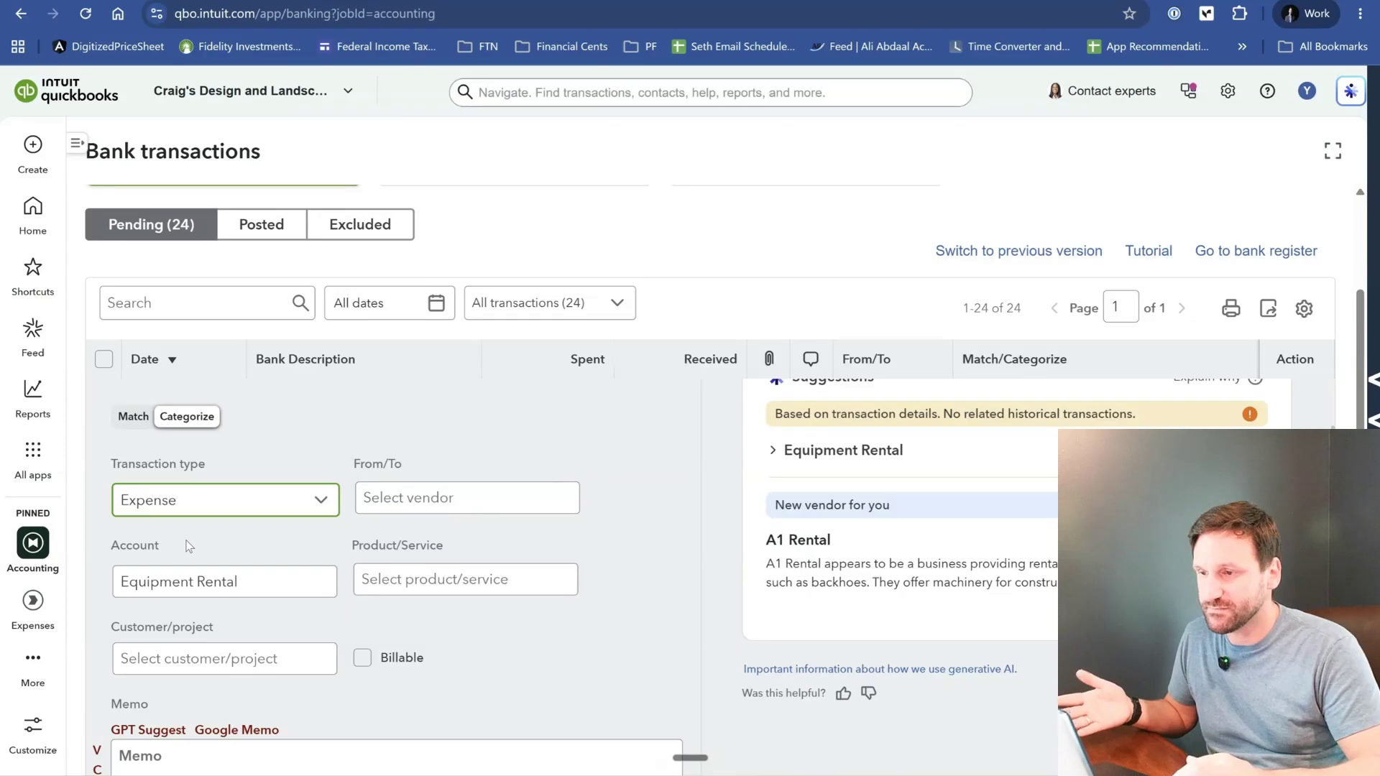
pyautogui.click(474, 511)
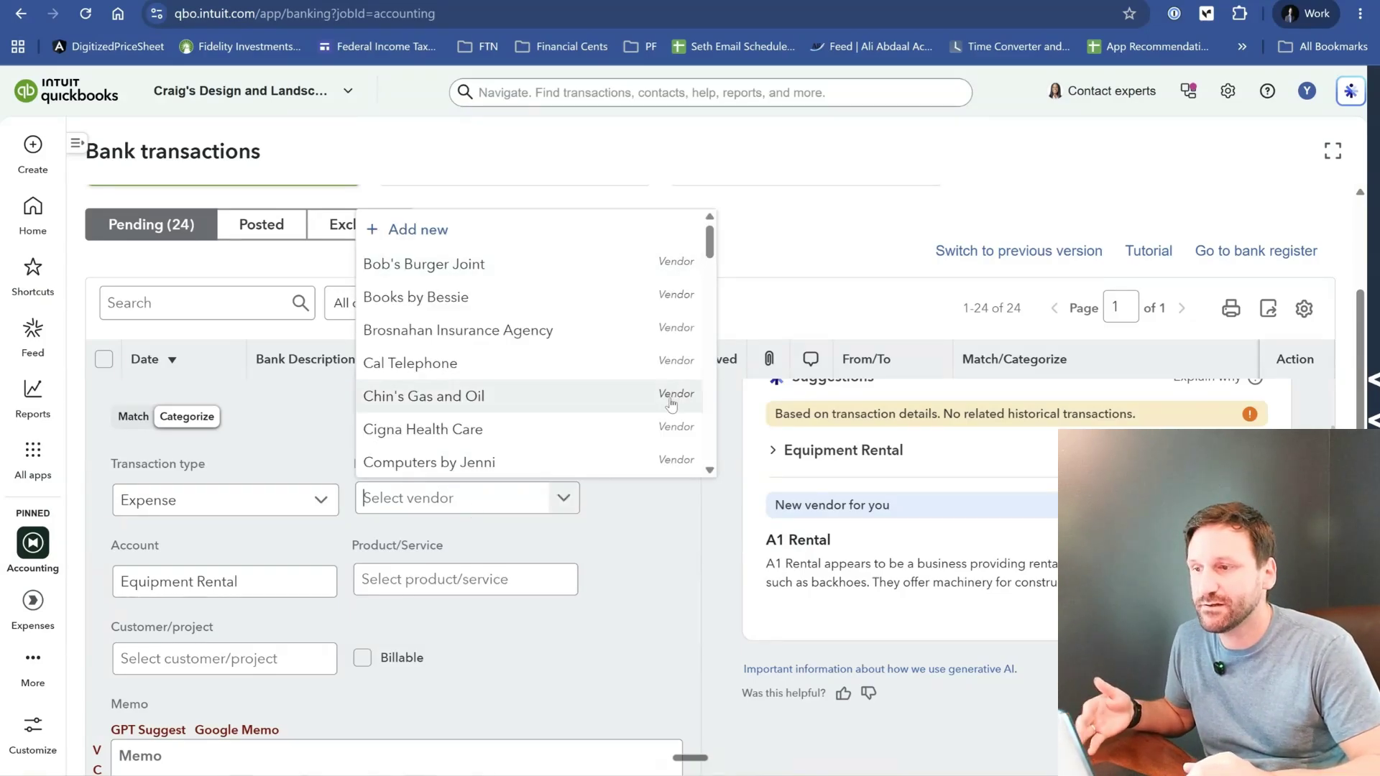
pyautogui.click(551, 369)
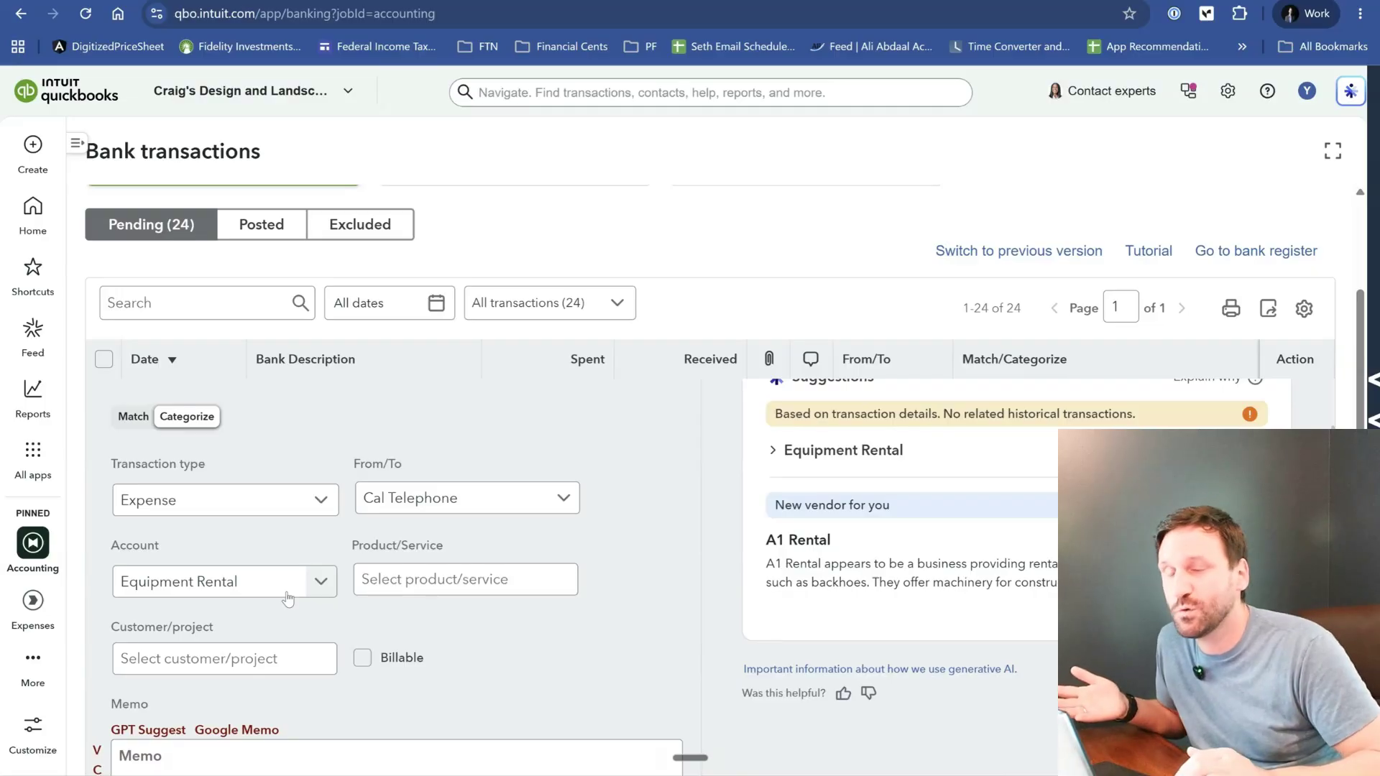
# - Review the backhoe rental's account, customer, memo and file fields alongside its category and vendor suggestions
pyautogui.scroll(2, 287, 598)
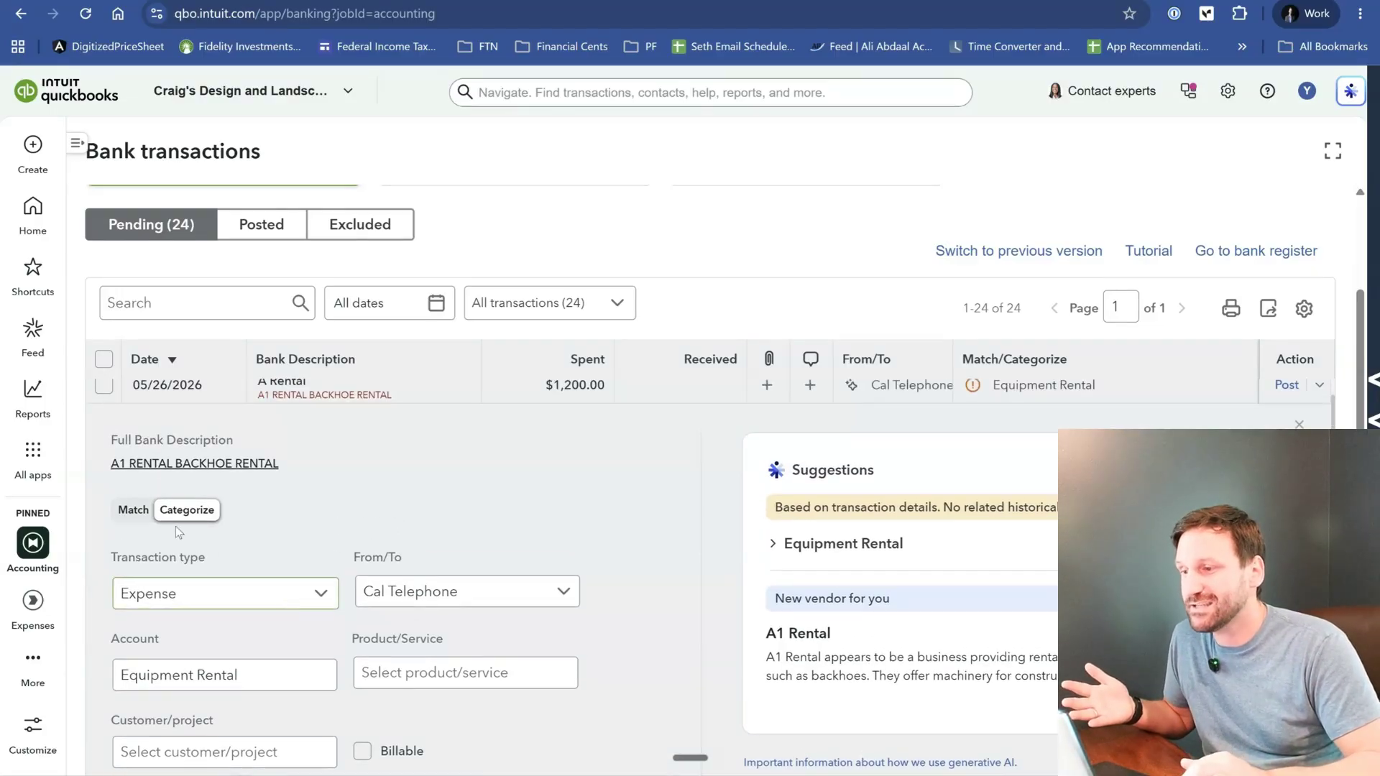
pyautogui.scroll(-2, 422, 499)
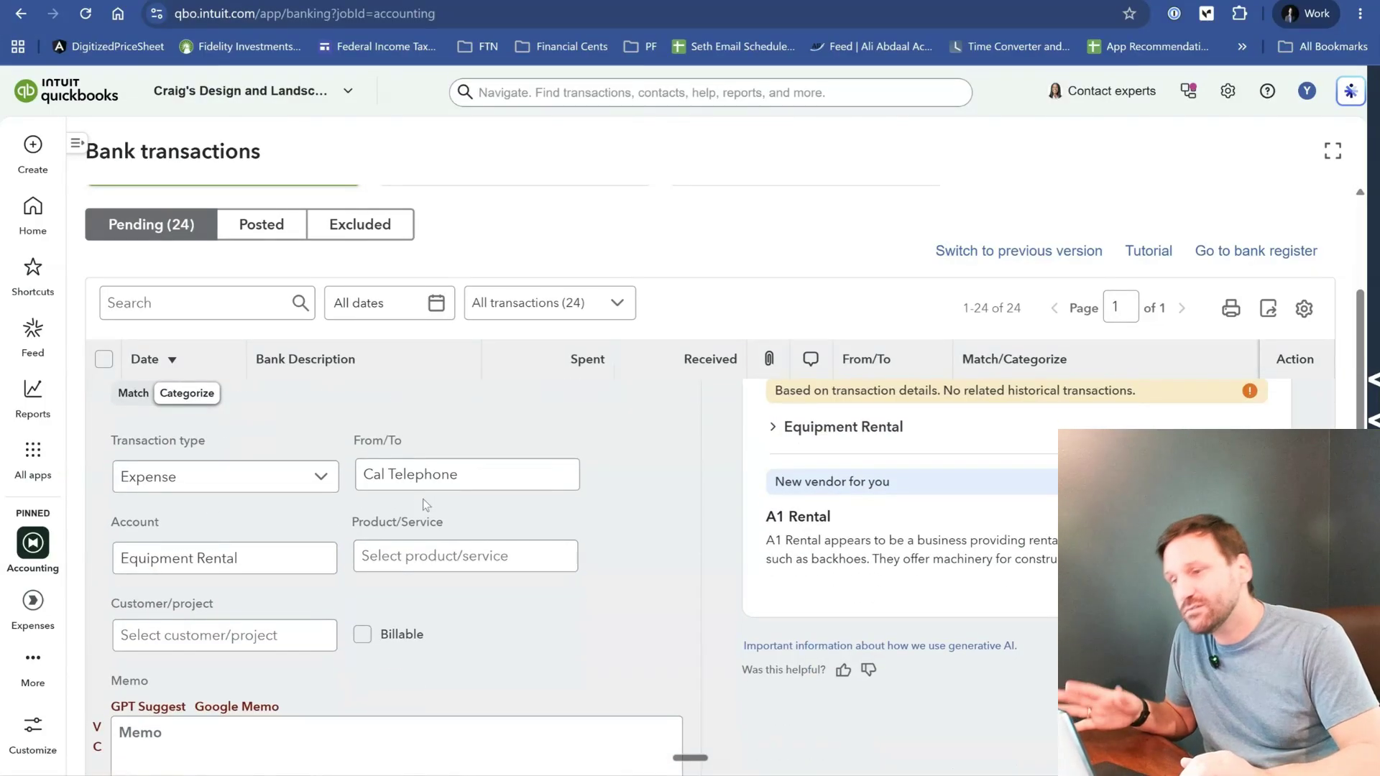
pyautogui.scroll(-4, 554, 520)
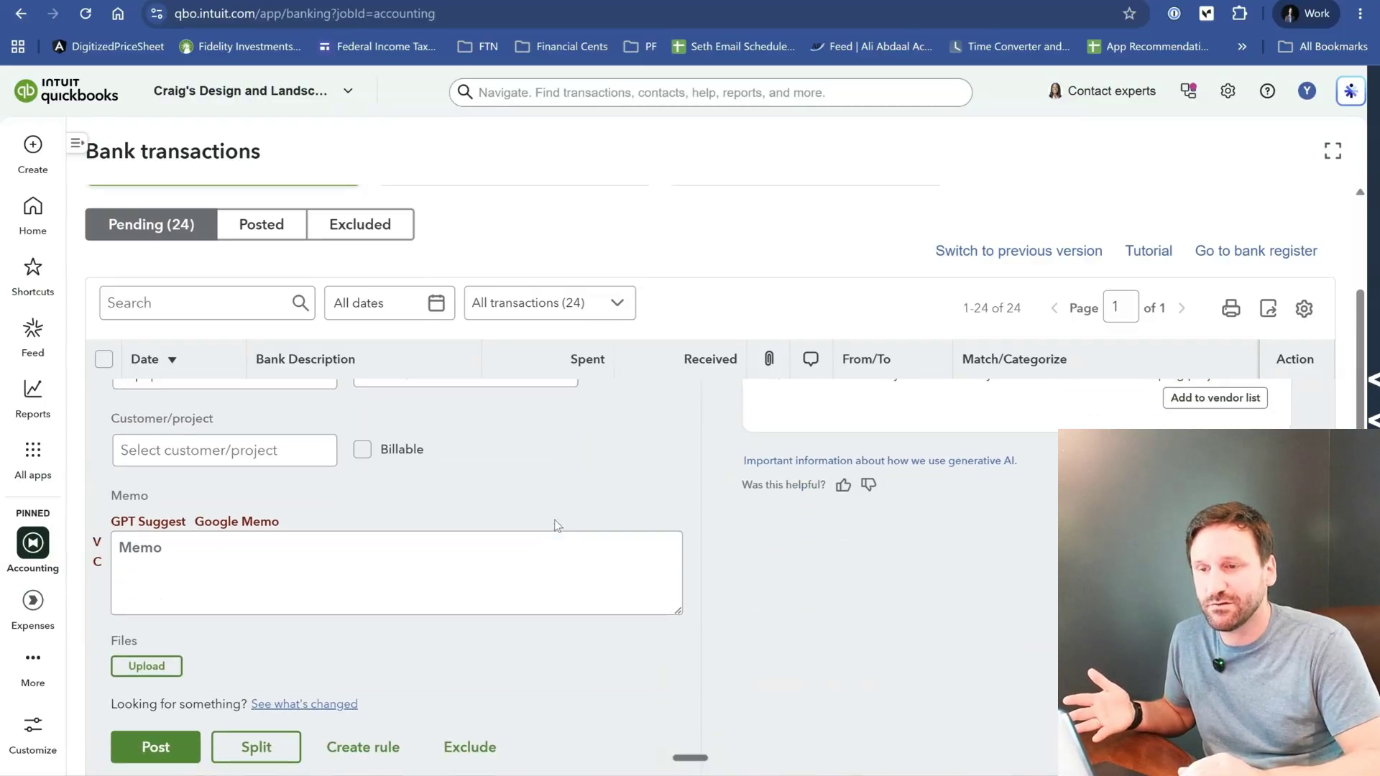
pyautogui.scroll(-4, 556, 520)
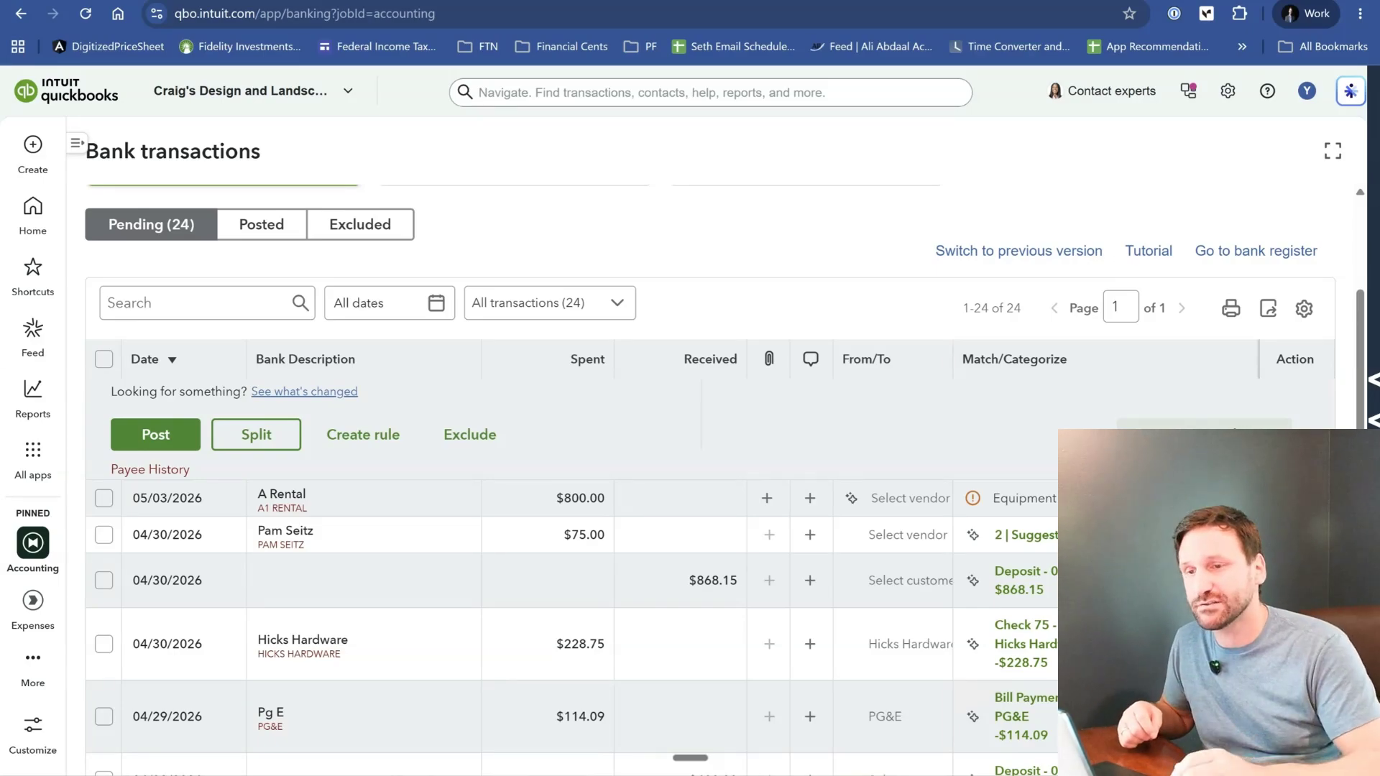
pyautogui.scroll(7, 761, 512)
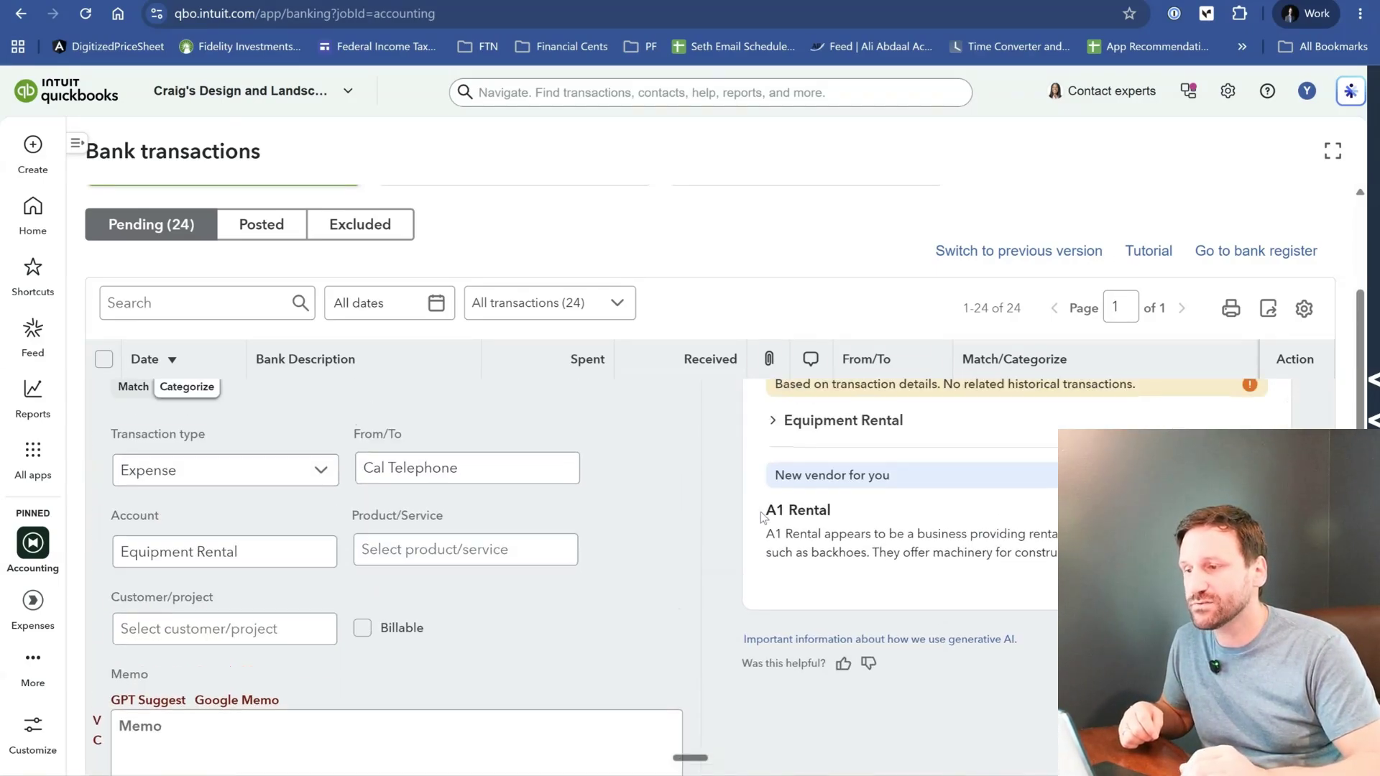
pyautogui.scroll(2, 700, 515)
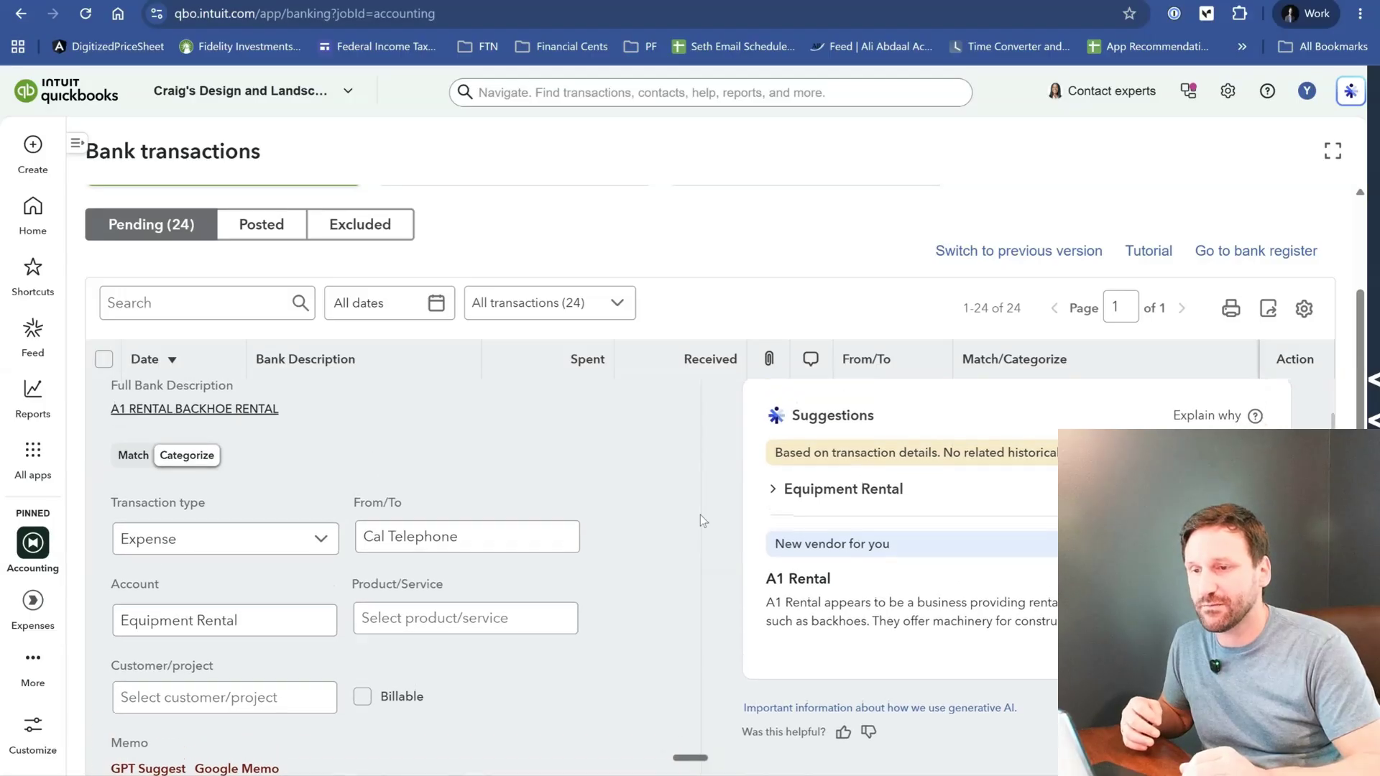
pyautogui.scroll(1, 700, 515)
pyautogui.scroll(-1, 700, 515)
pyautogui.scroll(1, 701, 515)
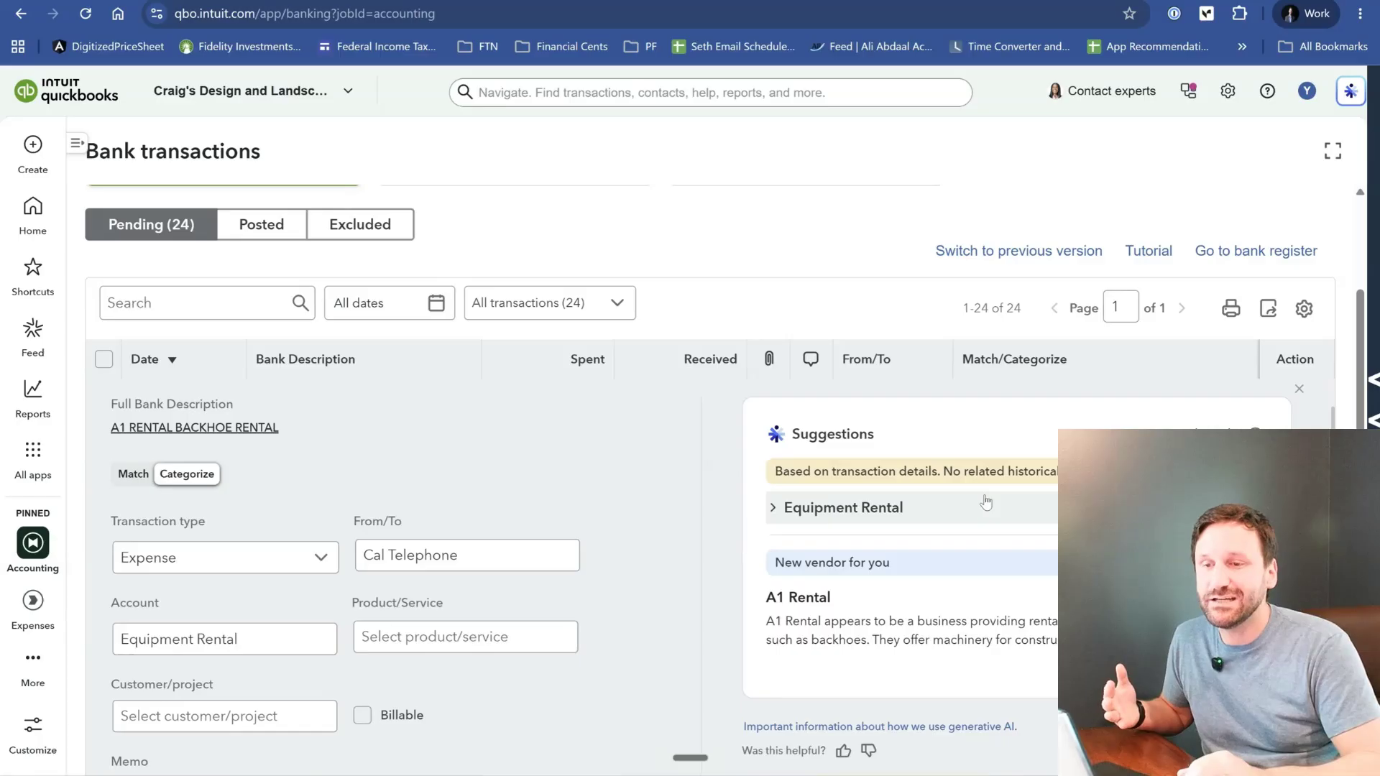
# - Expand the Equipment Rental suggestion to read its reasoning, and examine the suggested new vendor A1 Rental
pyautogui.click(778, 507)
pyautogui.scroll(-1, 863, 480)
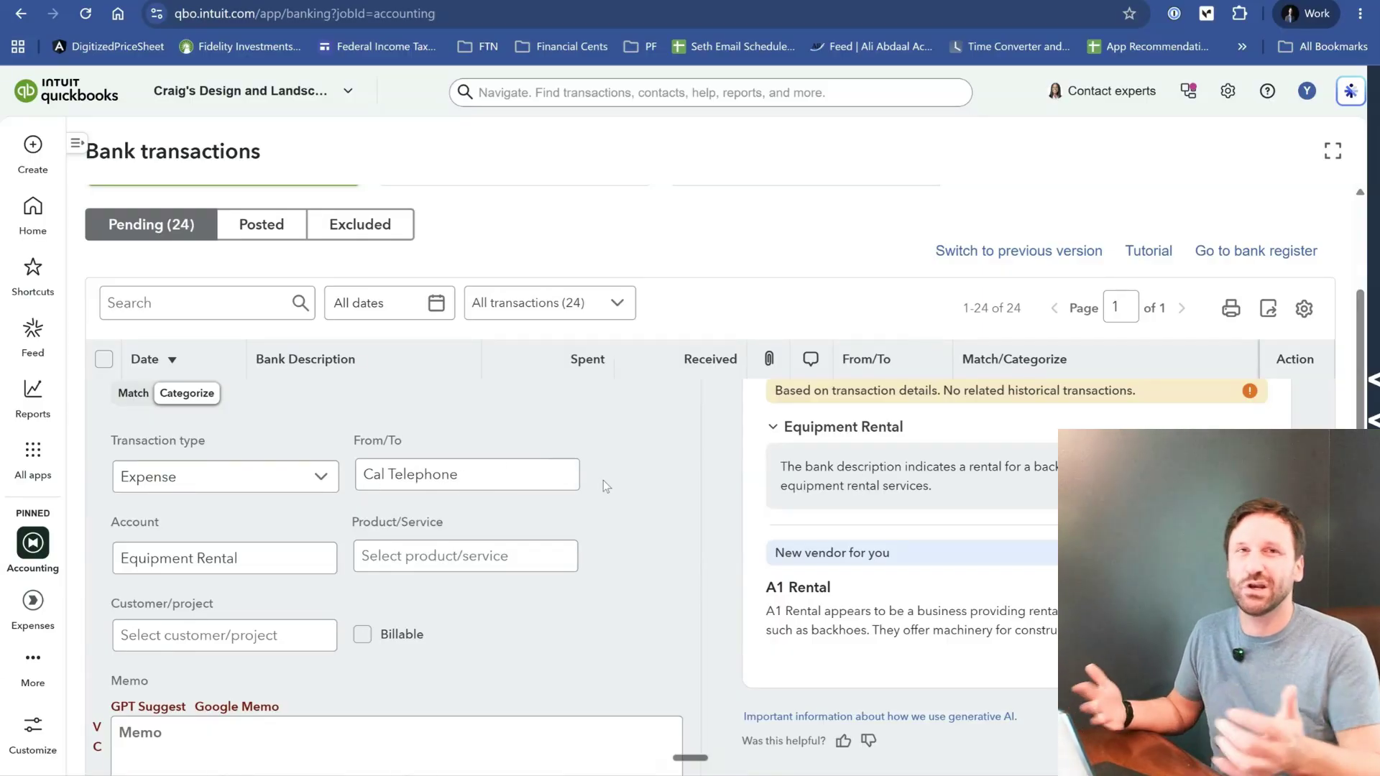
pyautogui.scroll(1, 813, 514)
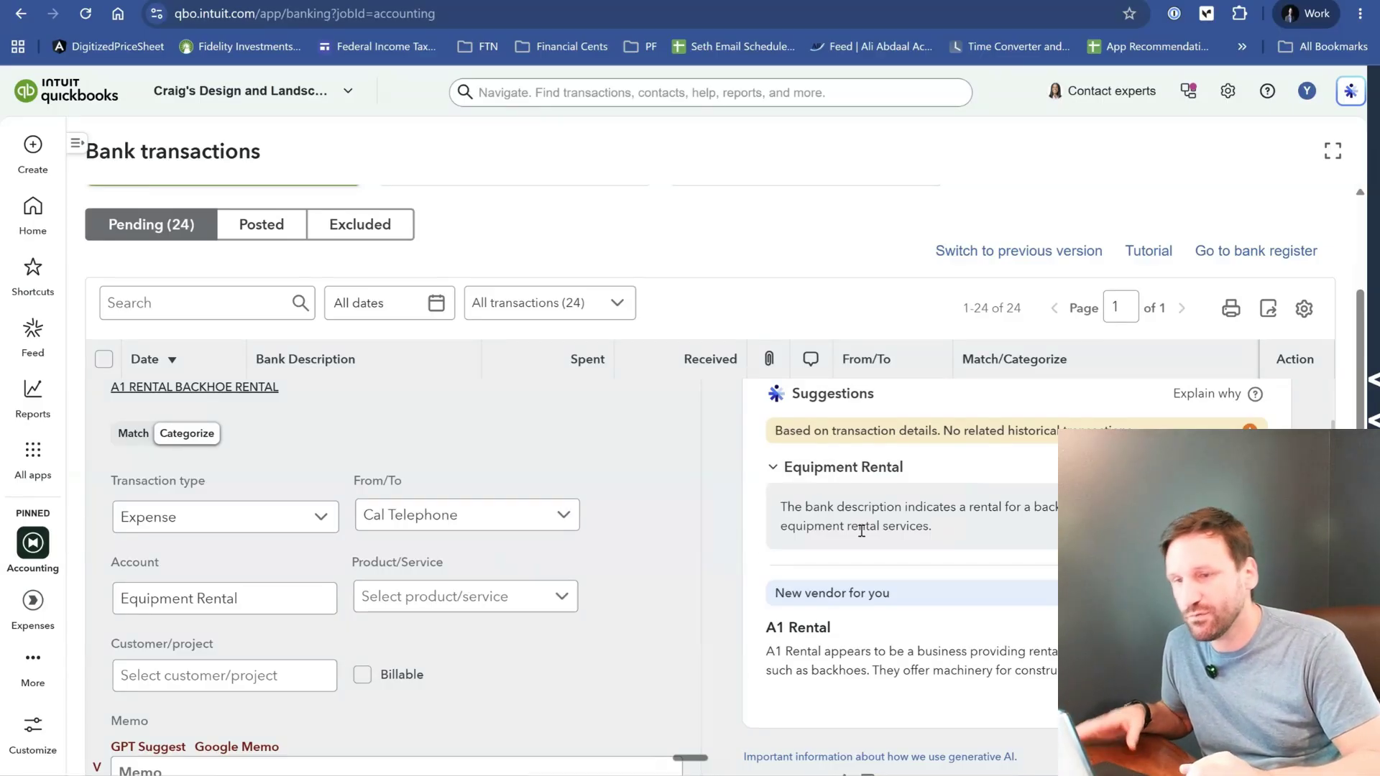
pyautogui.scroll(-1, 886, 508)
pyautogui.scroll(-1, 887, 507)
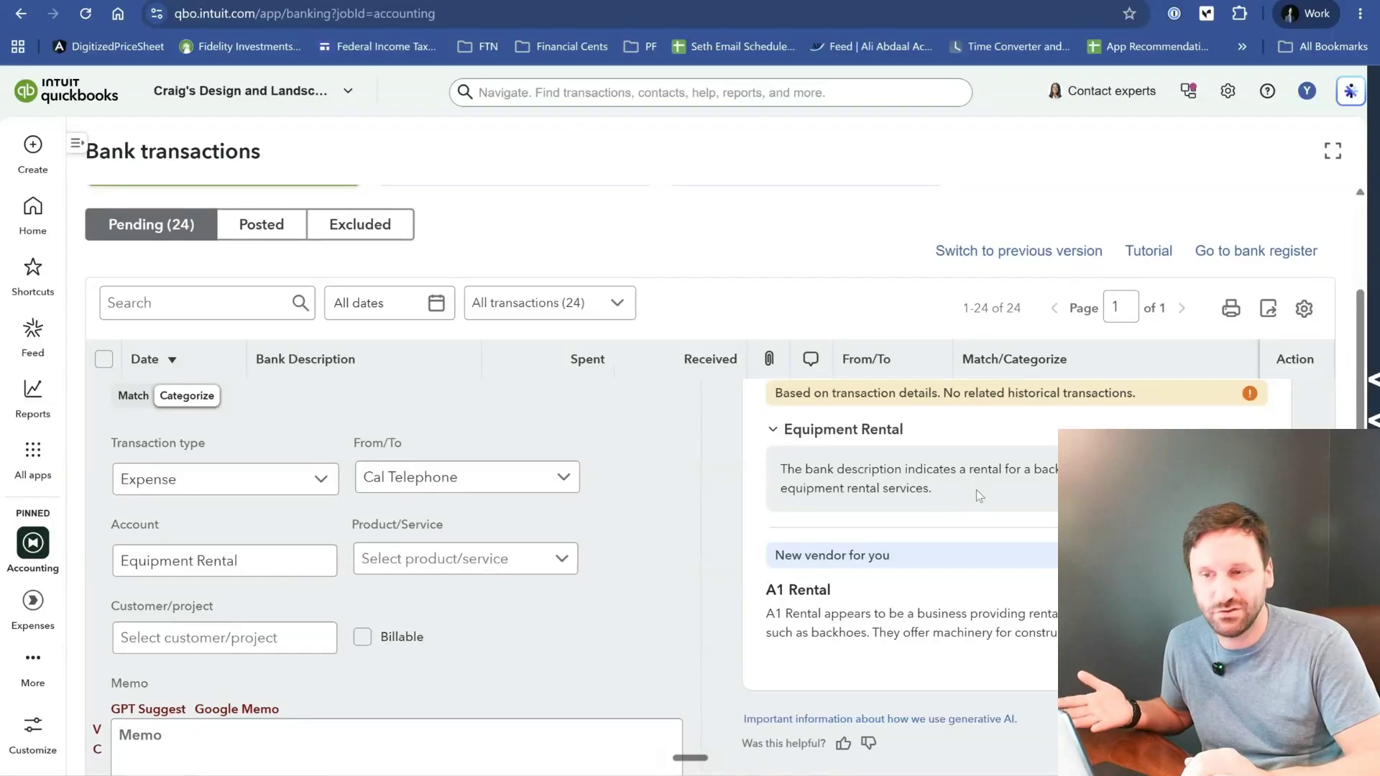
pyautogui.scroll(-2, 977, 489)
pyautogui.scroll(-3, 976, 490)
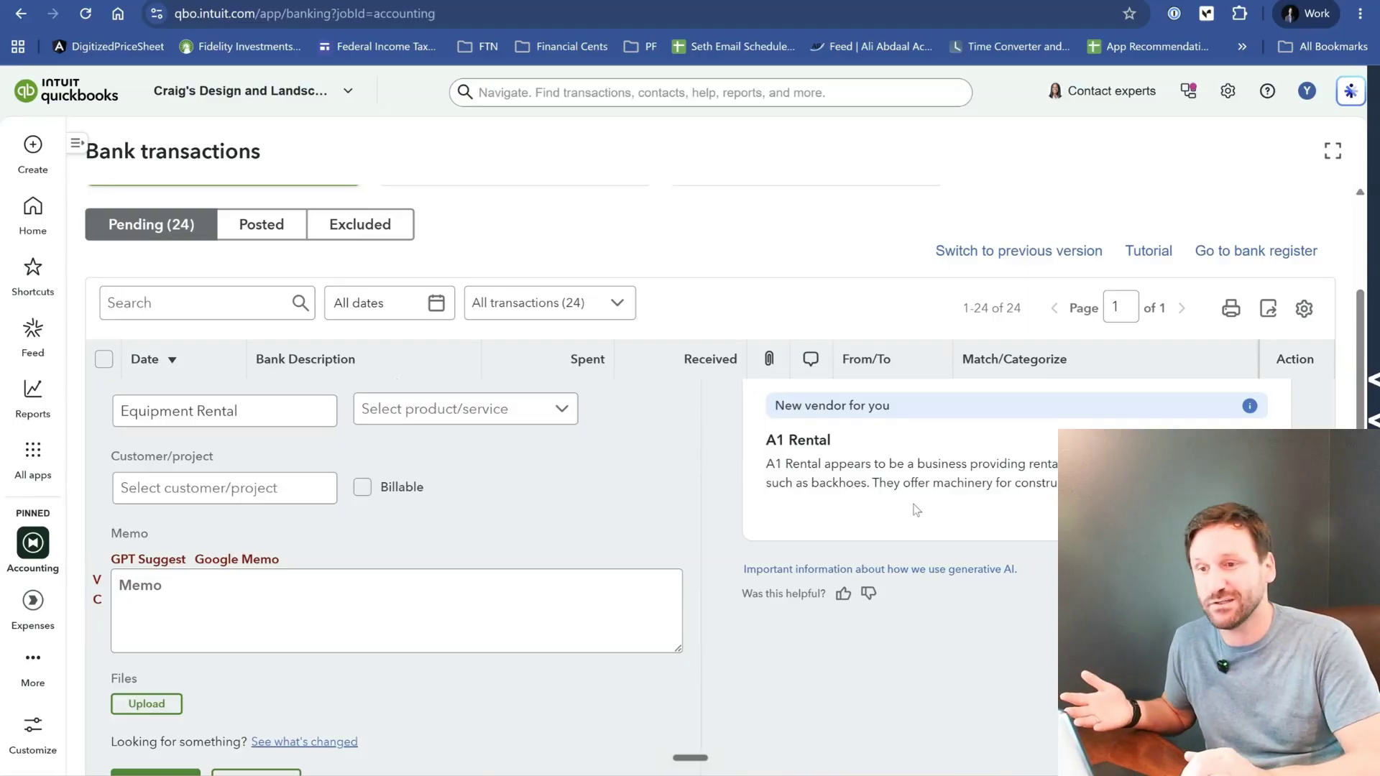
# - Post the A1 Rental backhoe rental expense and check the Checking account's posted balance
pyautogui.scroll(2, 916, 510)
pyautogui.scroll(-4, 917, 509)
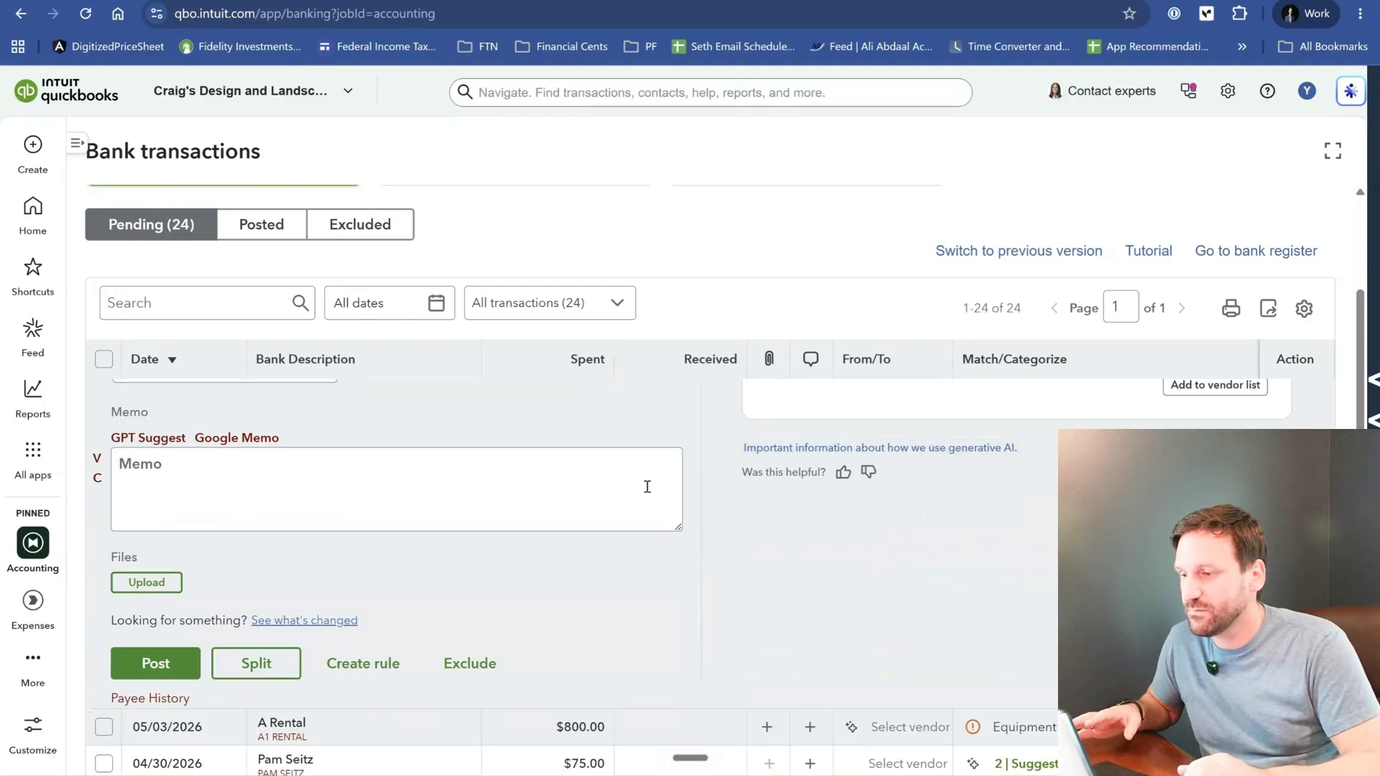
pyautogui.click(152, 677)
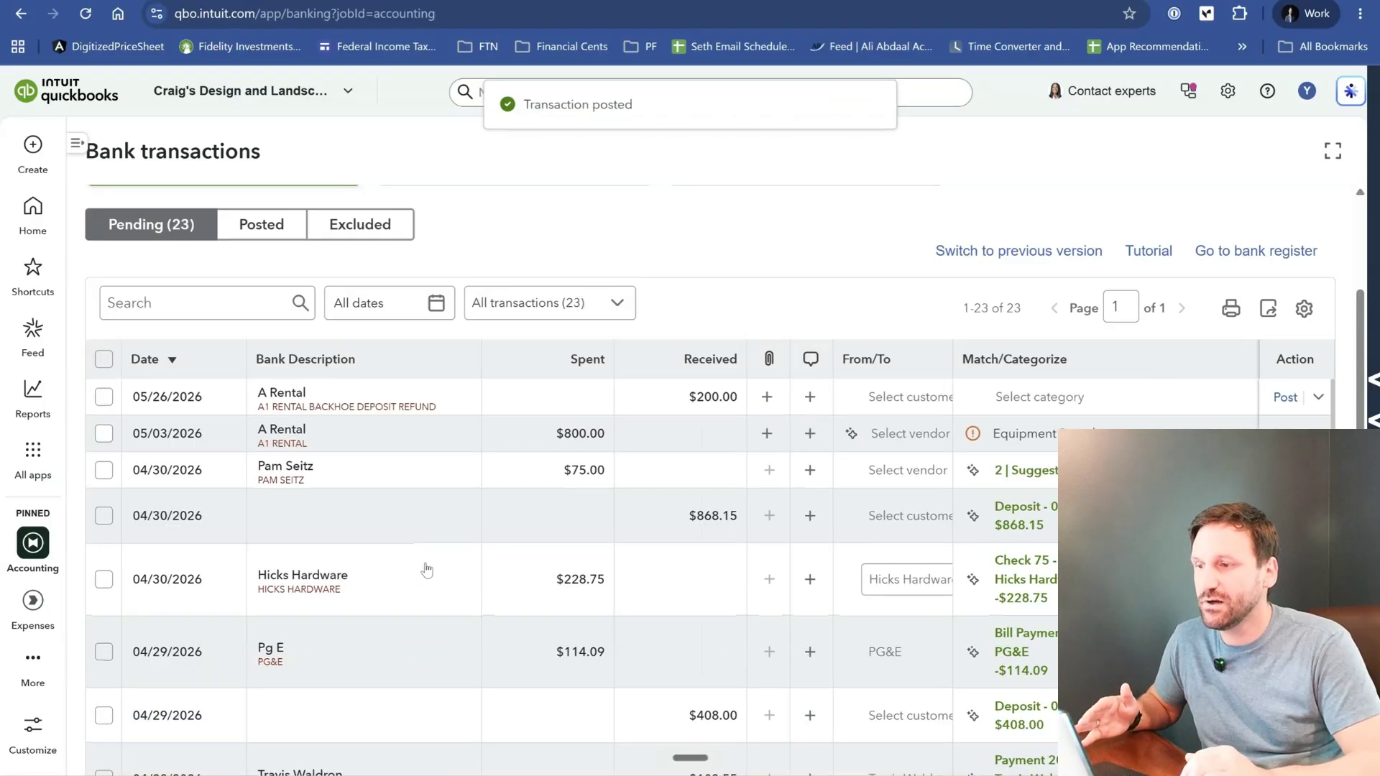
pyautogui.scroll(3, 427, 570)
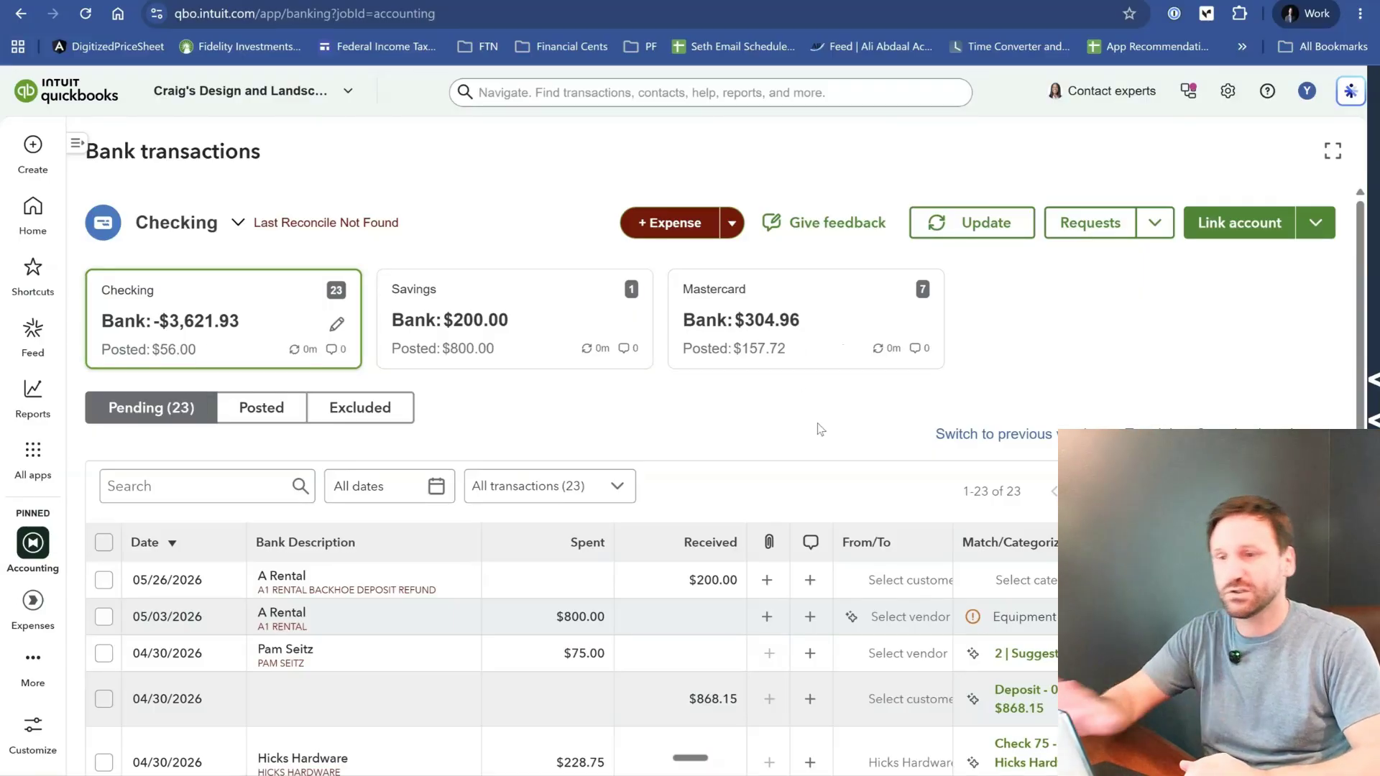
# - Look through the pending Checking transactions and their suggested matches, from the newest entries down to the April payments
pyautogui.scroll(-5, 769, 474)
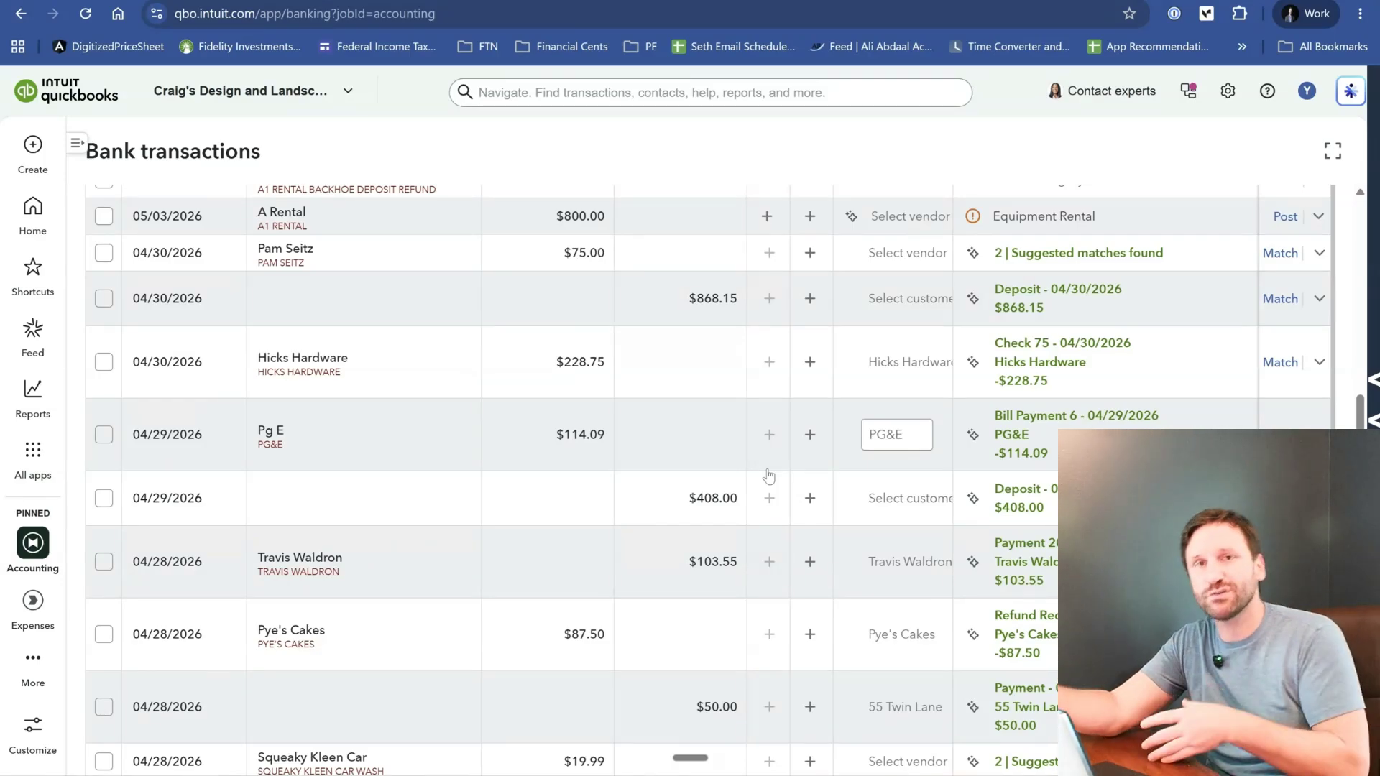
pyautogui.scroll(3, 769, 474)
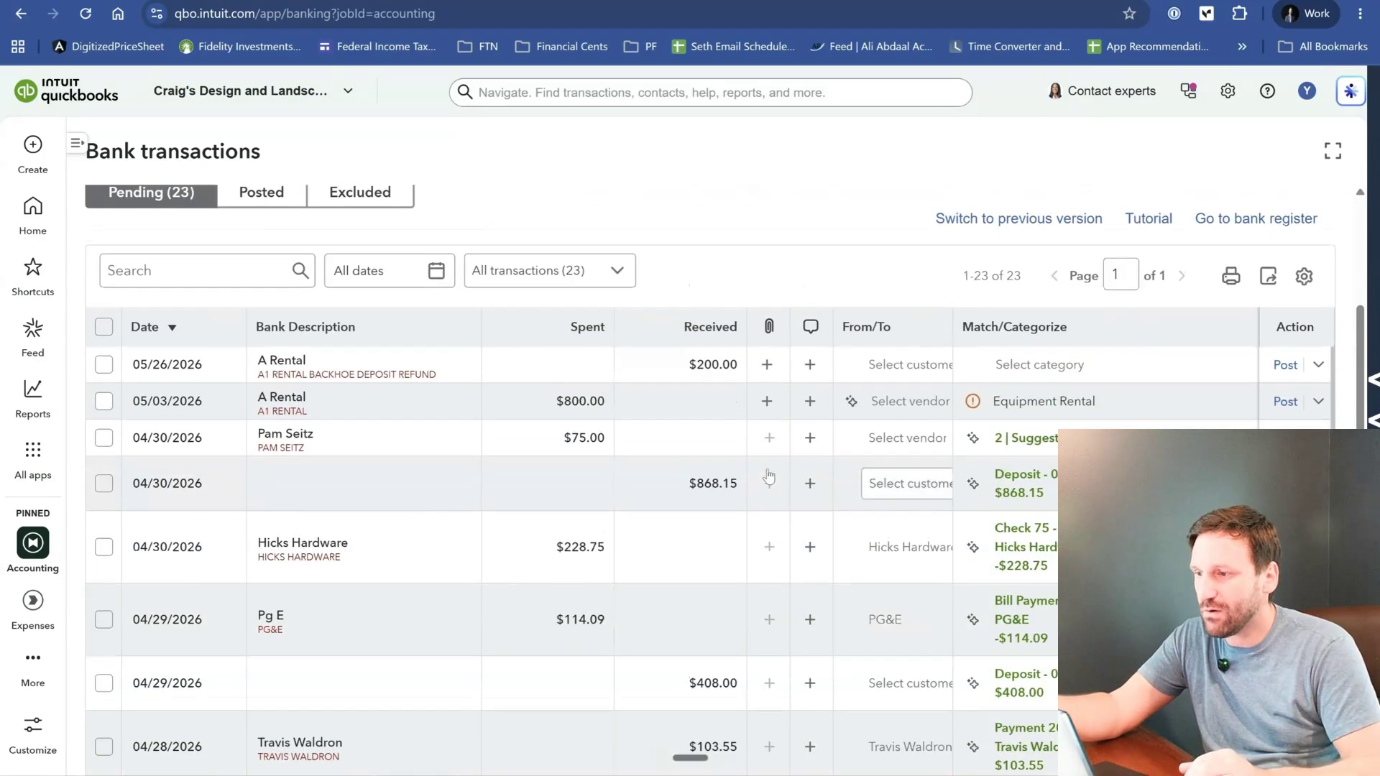
pyautogui.scroll(1, 362, 392)
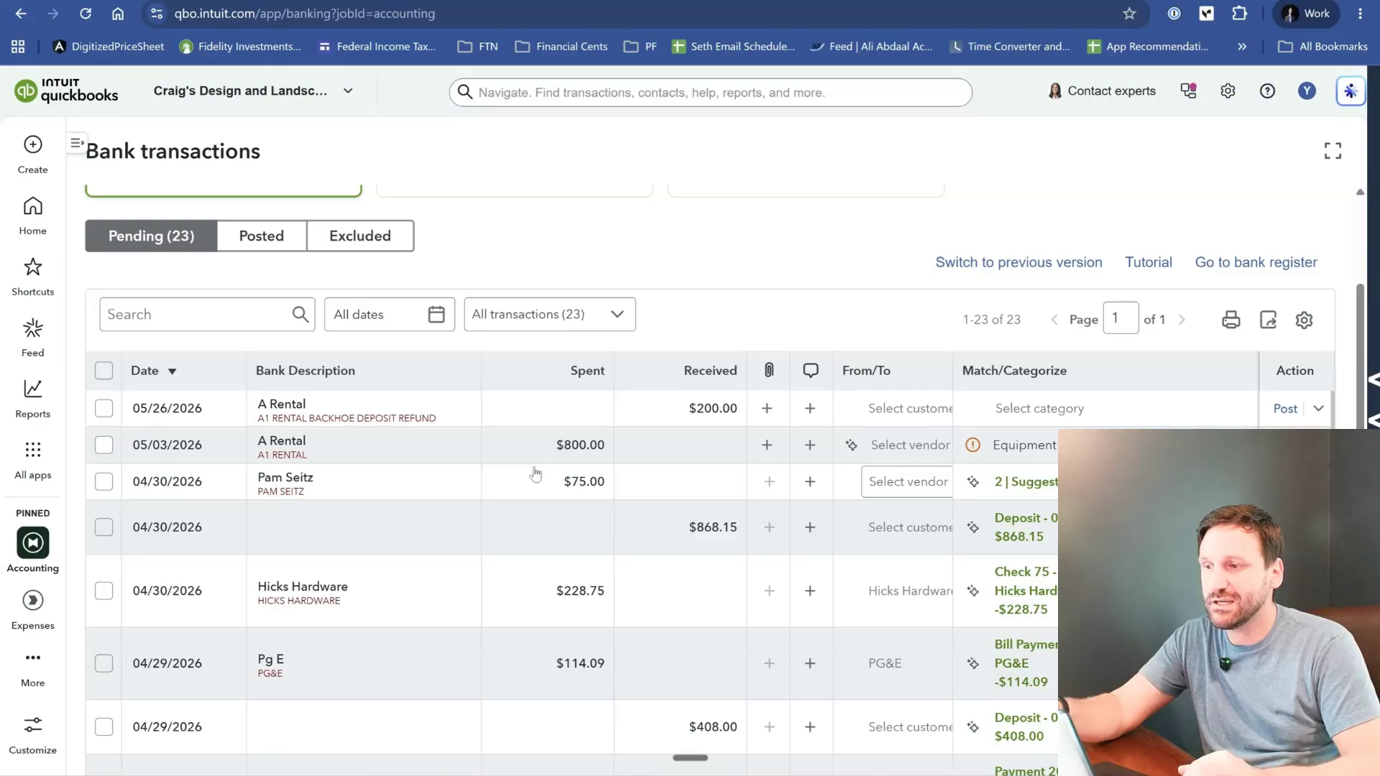
pyautogui.scroll(-2, 535, 473)
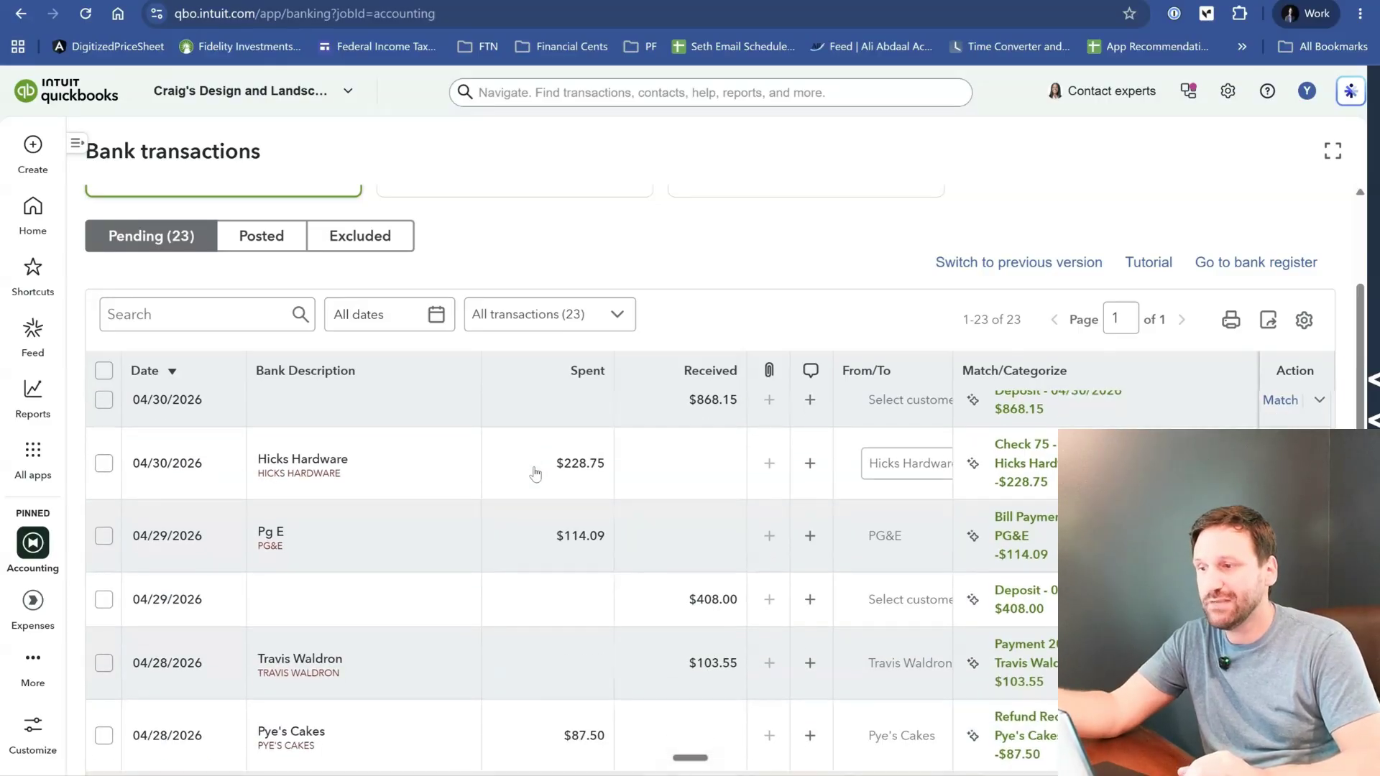
pyautogui.scroll(-2, 460, 575)
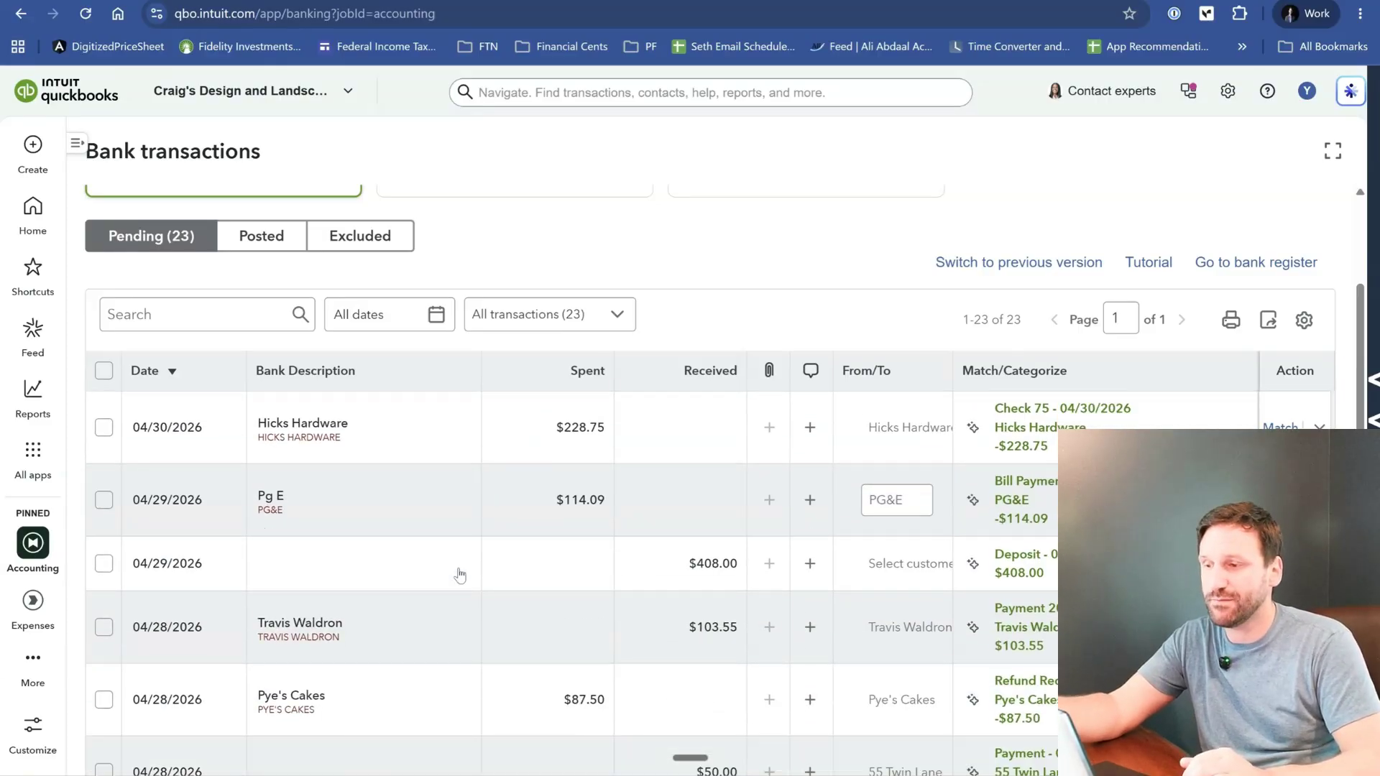
pyautogui.scroll(-5, 460, 575)
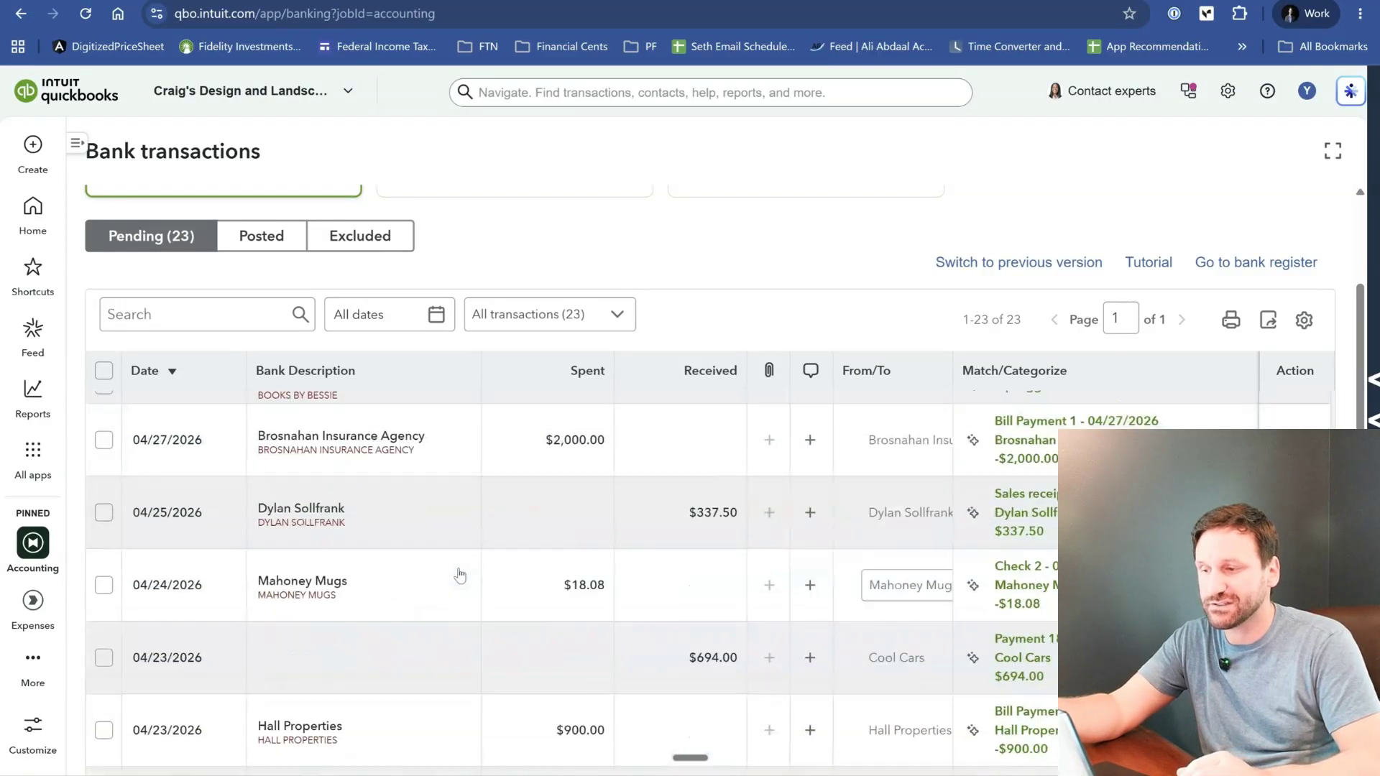
# - Sort the pending Checking transactions by date with the oldest first
pyautogui.scroll(8, 460, 575)
pyautogui.scroll(10, 460, 575)
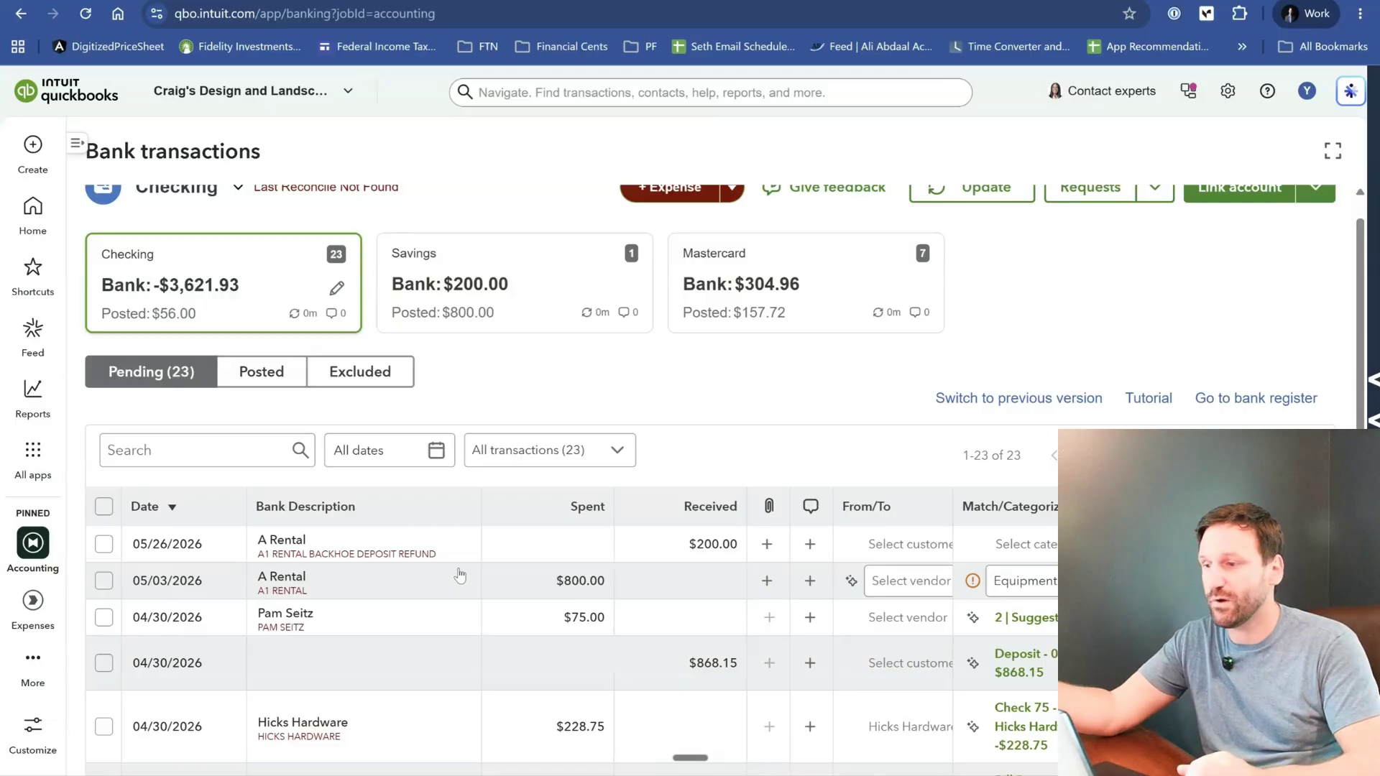
pyautogui.click(167, 506)
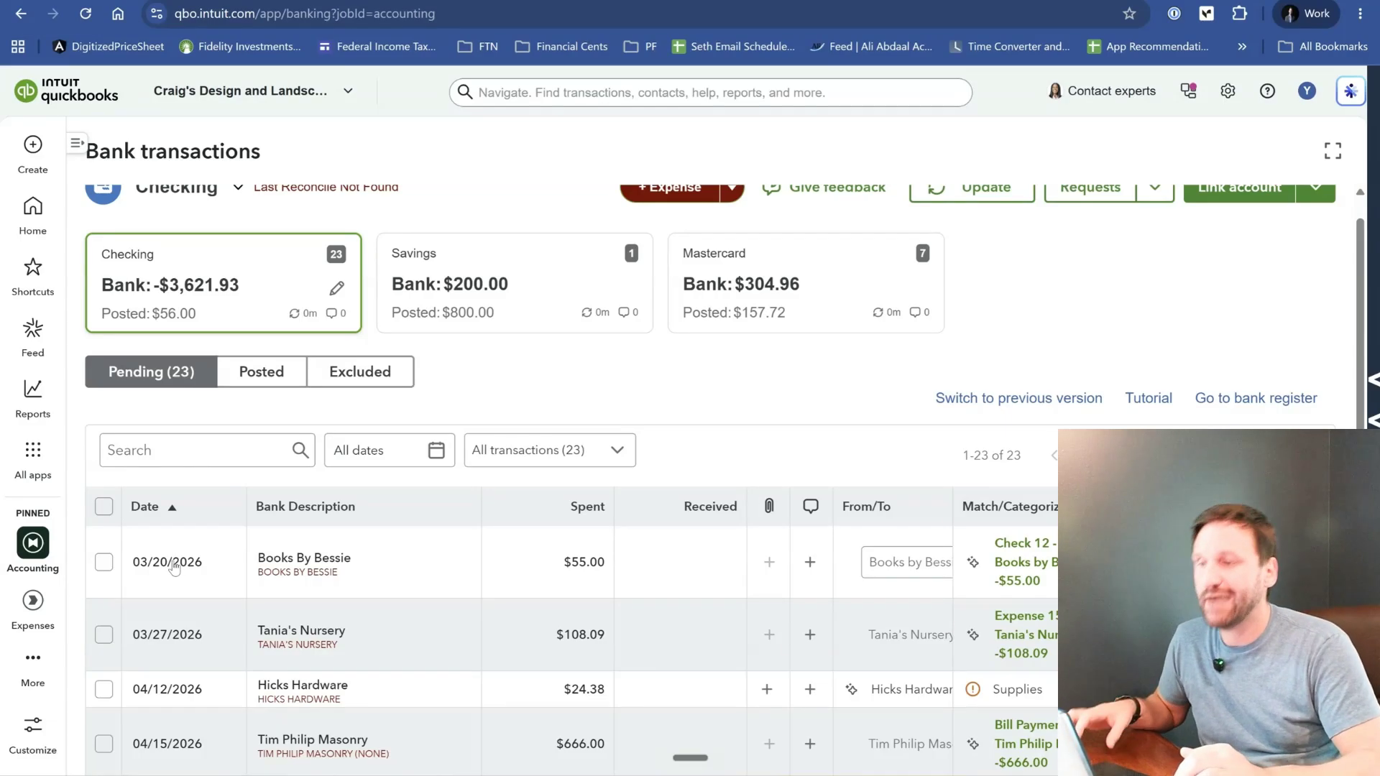
pyautogui.scroll(-1, 174, 567)
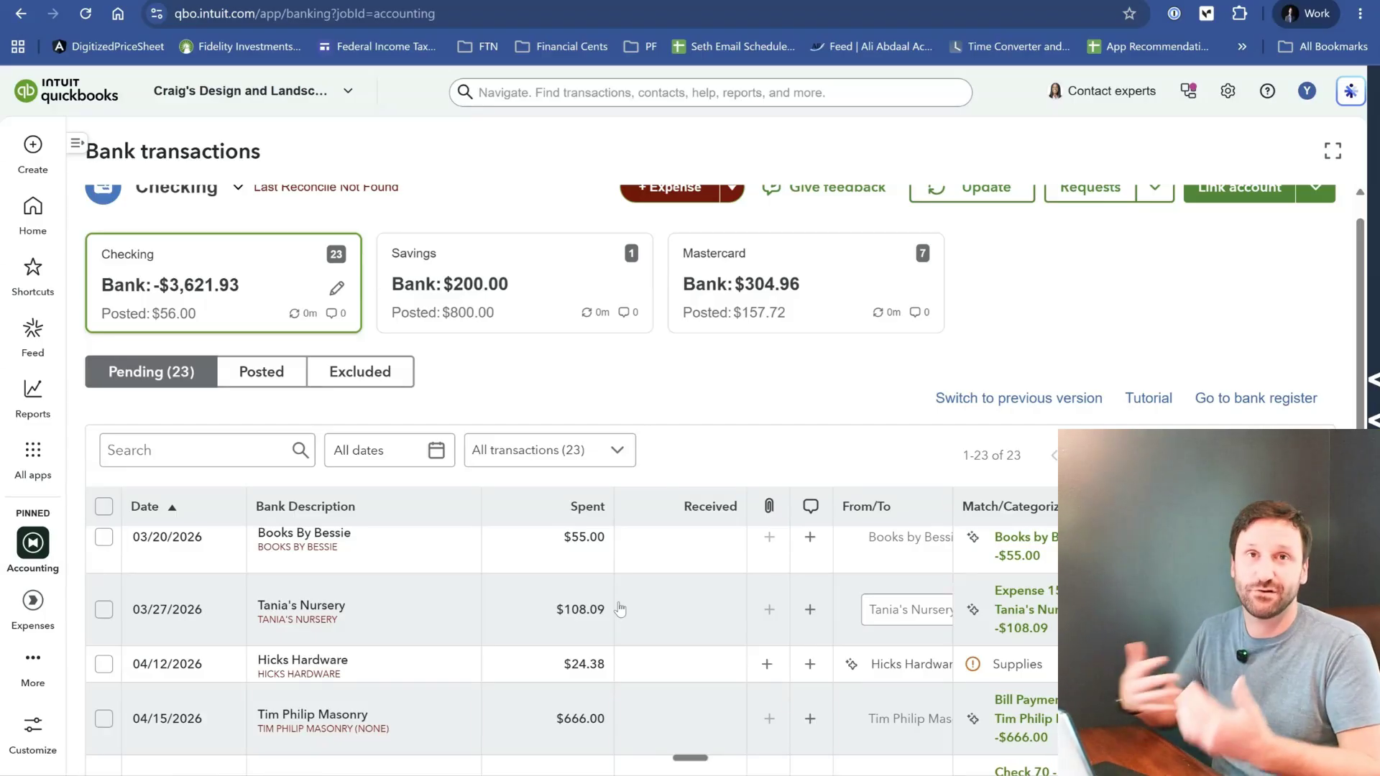
# - View the pending transactions of the Savings account and those of the Mastercard account
pyautogui.click(532, 267)
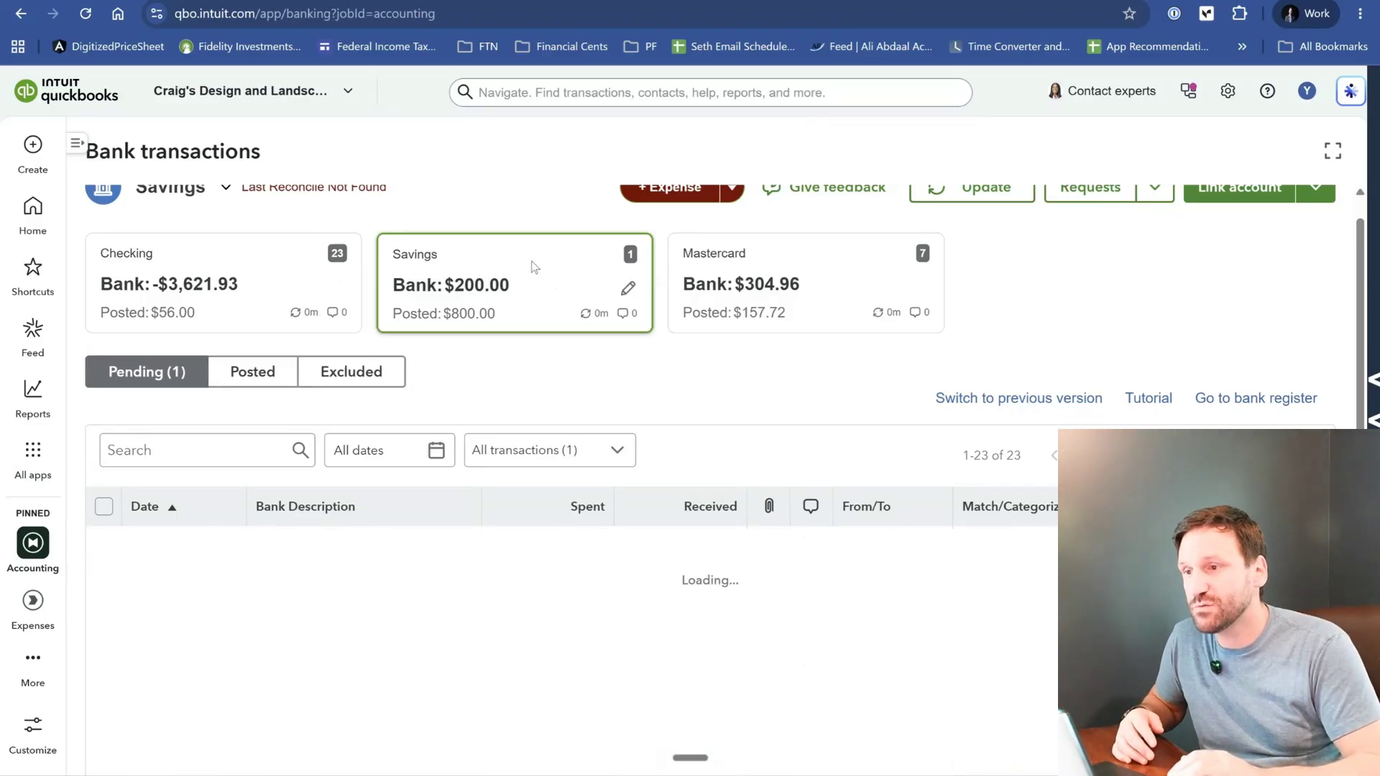
pyautogui.click(767, 301)
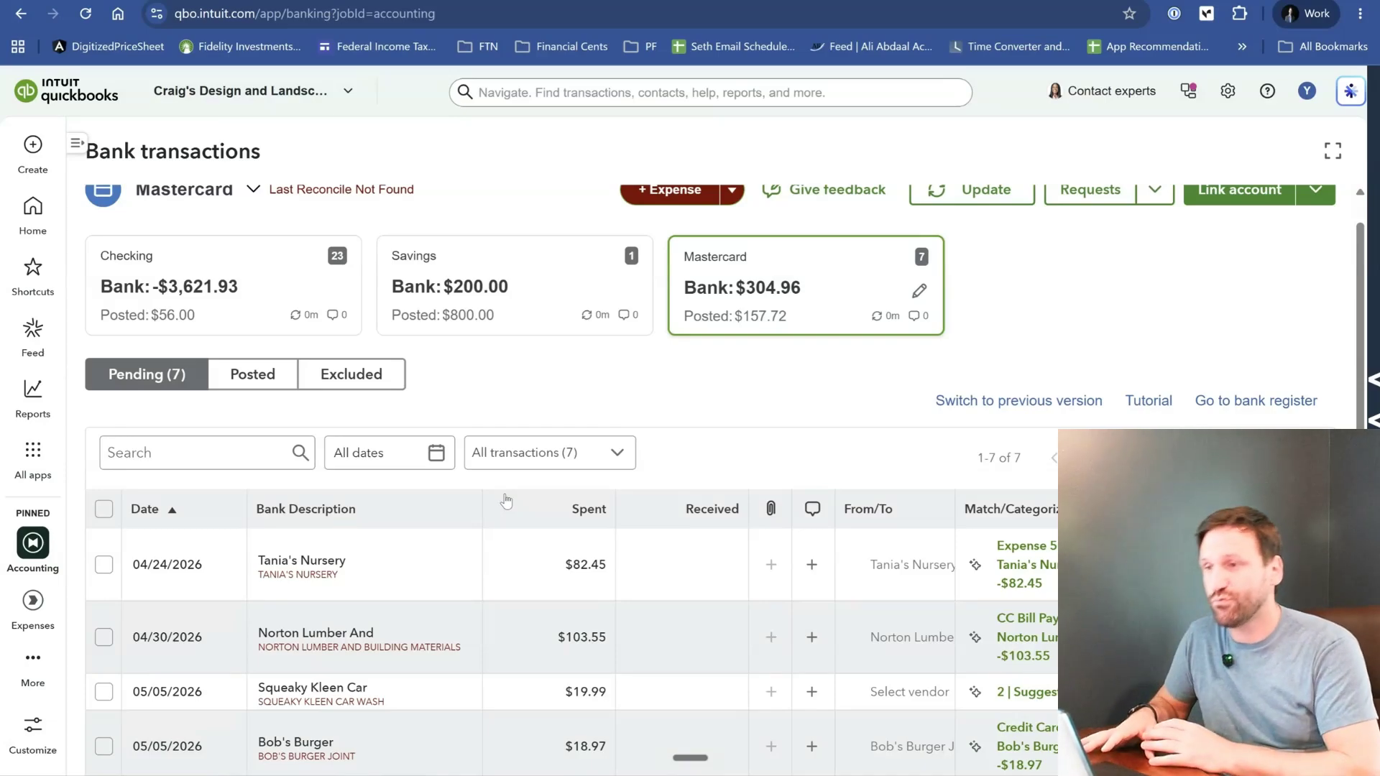
pyautogui.scroll(1, 506, 501)
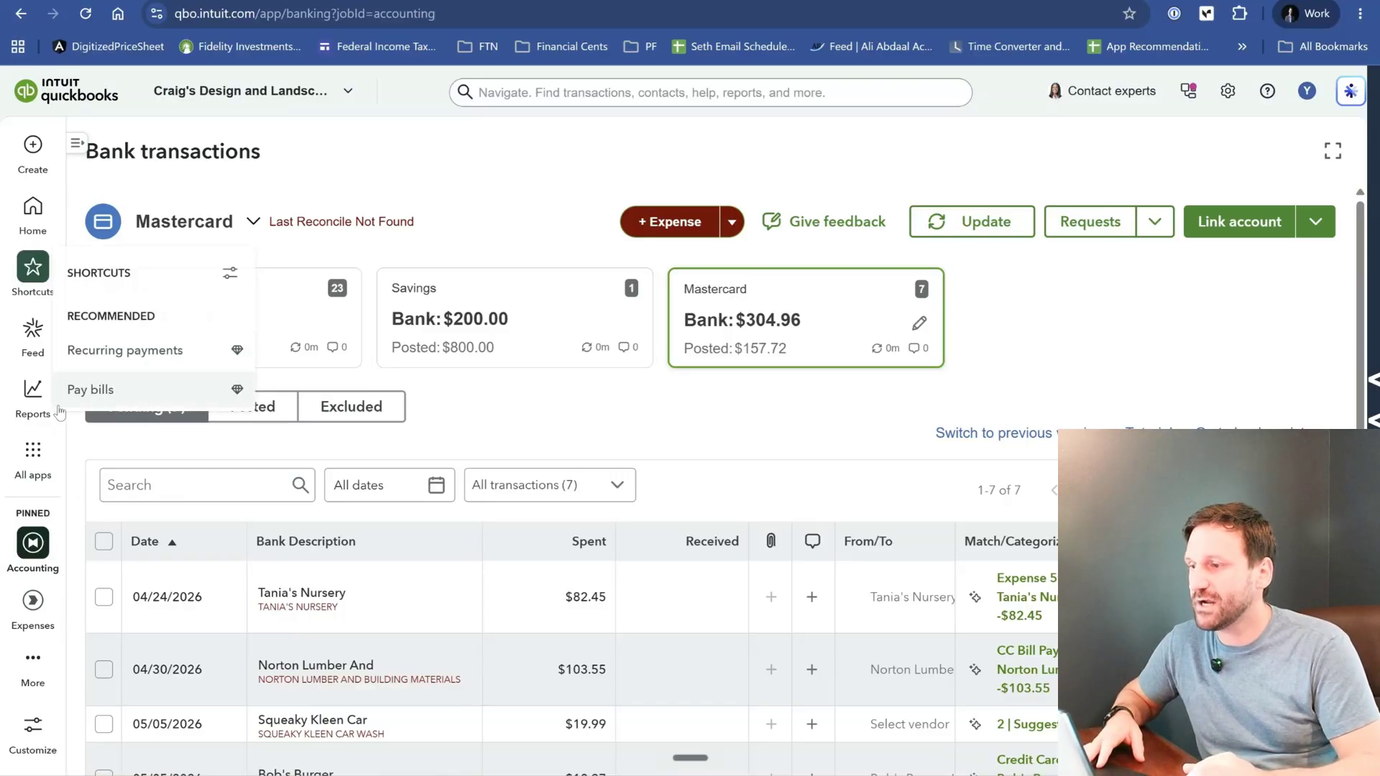
# - Open the standard reports list and look through its report categories, from Favorites down to Payroll and Time
pyautogui.moveTo(35, 400)
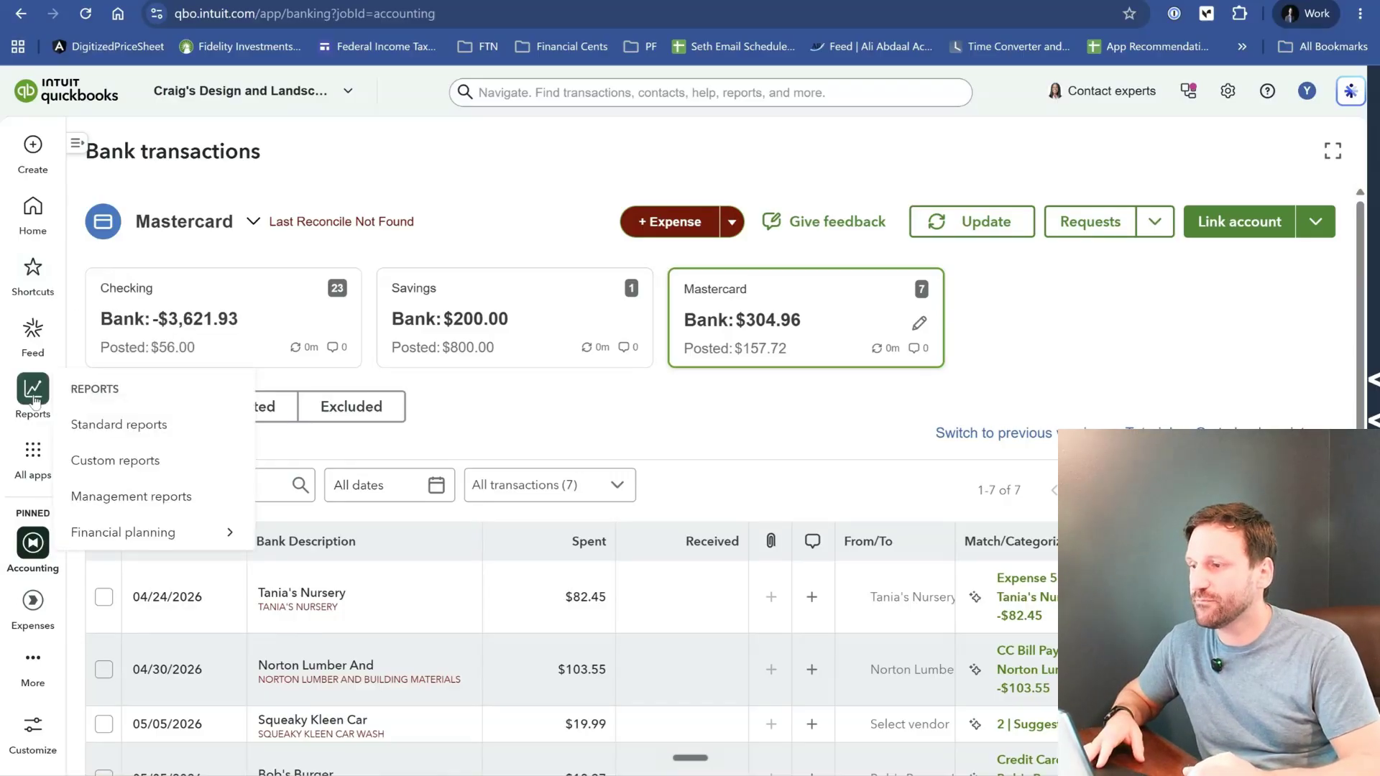
pyautogui.click(111, 435)
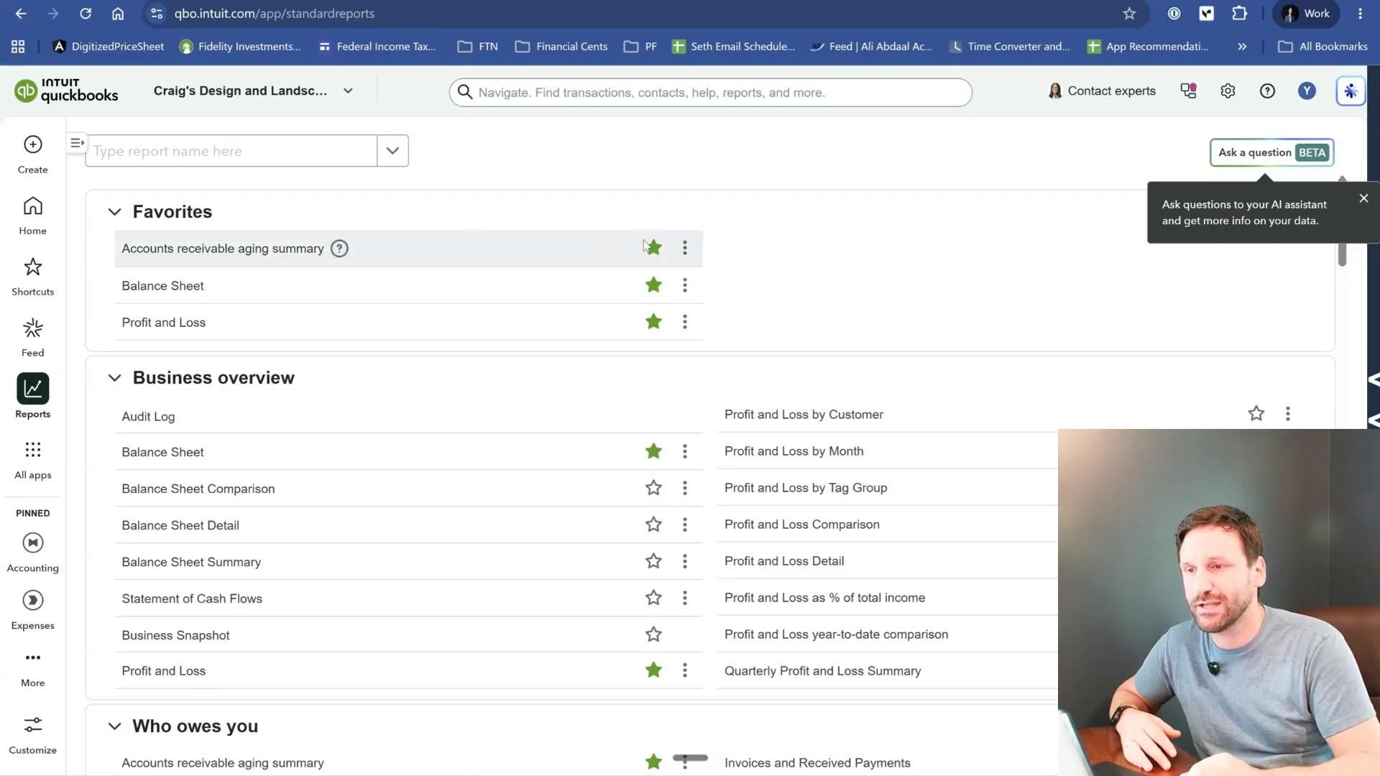
pyautogui.scroll(-8, 784, 322)
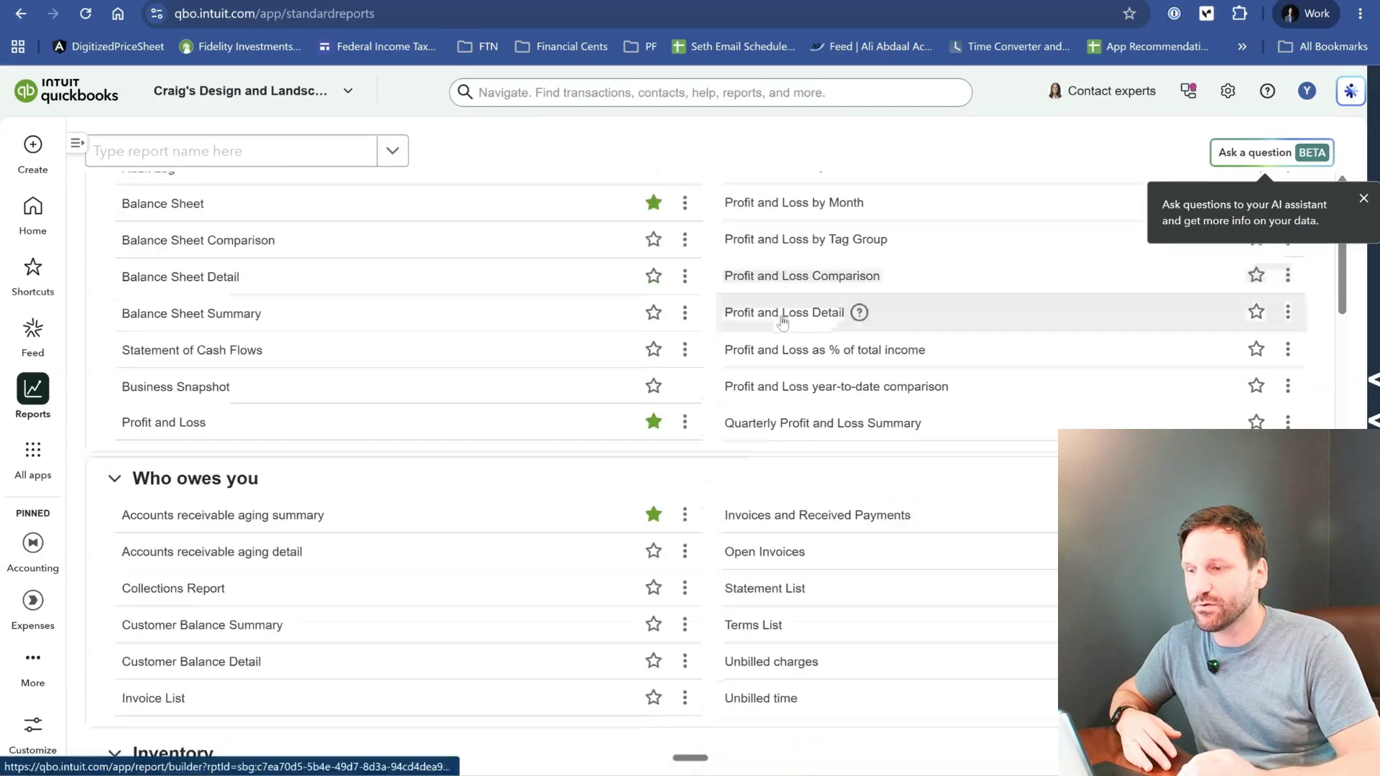
pyautogui.scroll(-17, 784, 322)
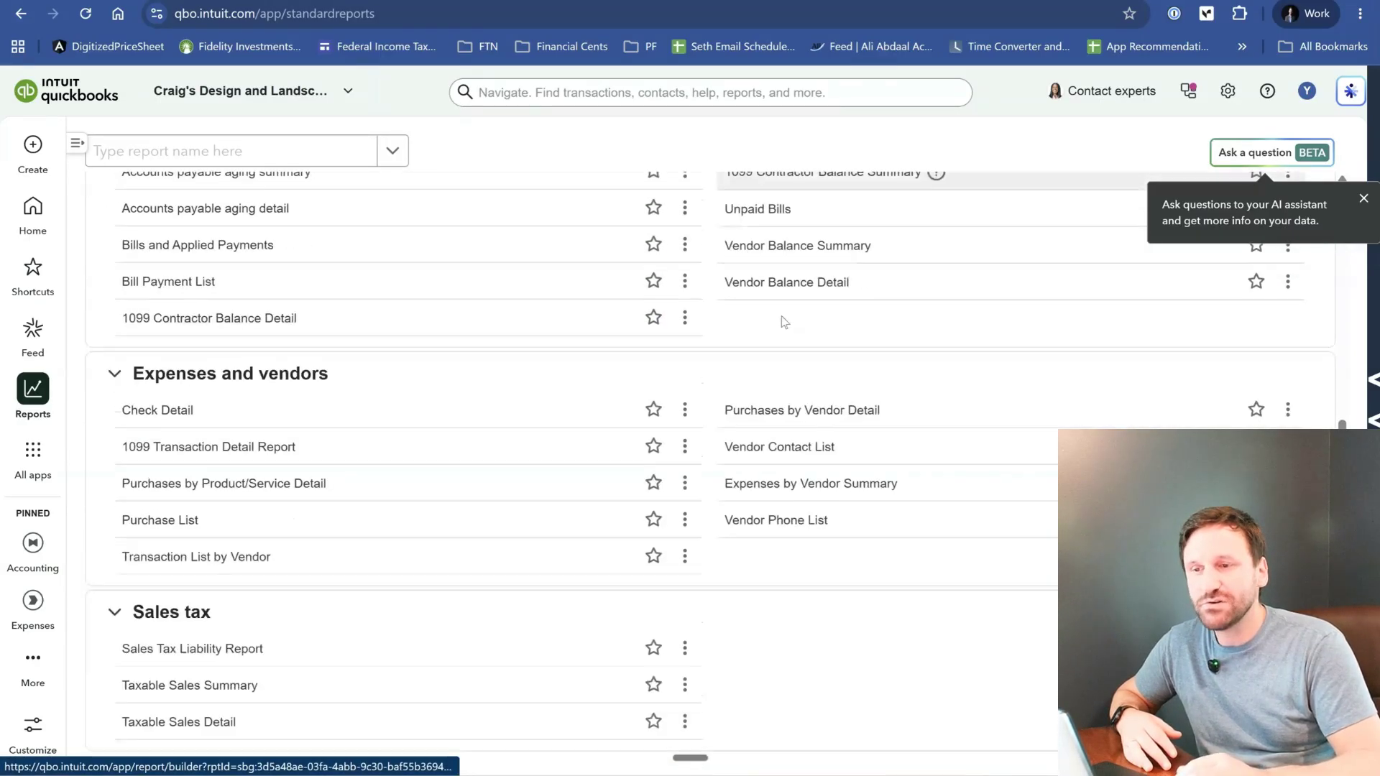
pyautogui.scroll(-8, 784, 322)
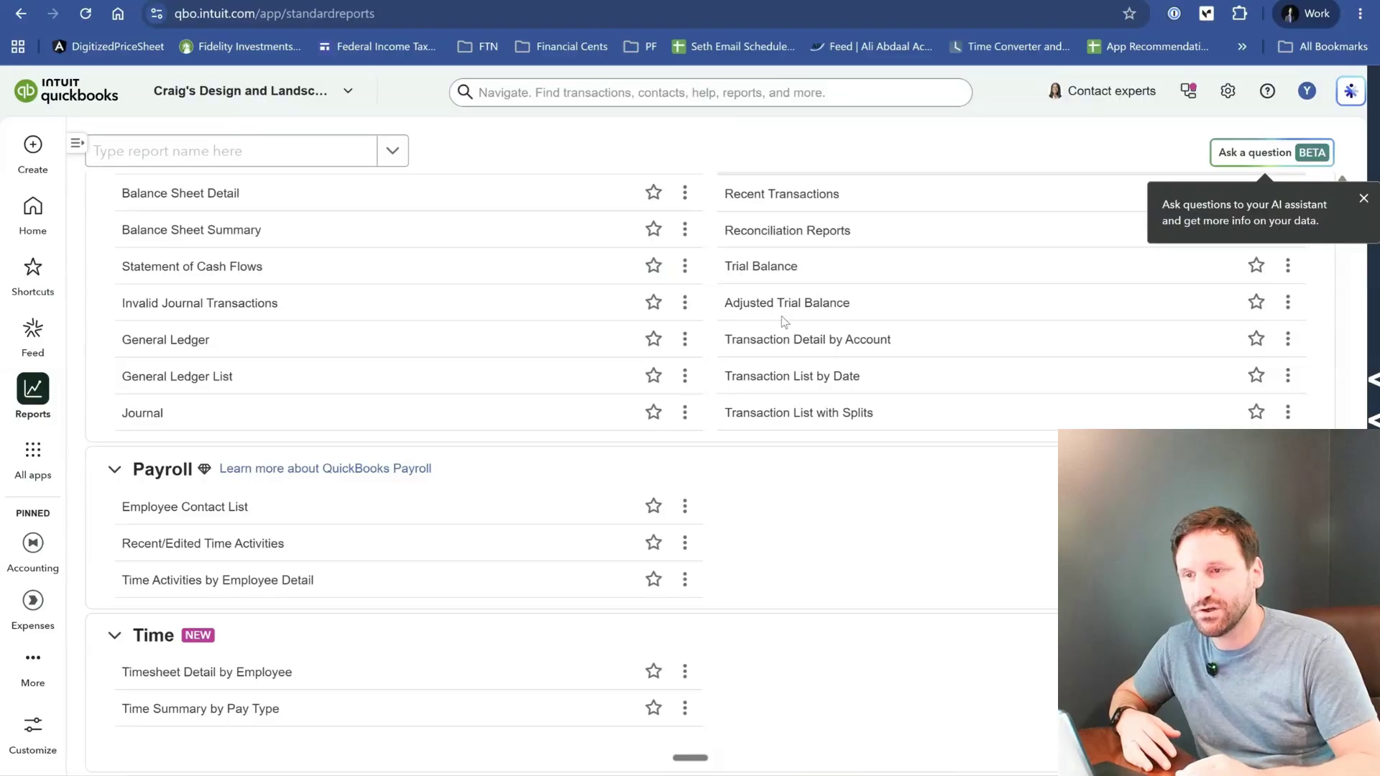
pyautogui.scroll(13, 784, 322)
pyautogui.scroll(20, 783, 322)
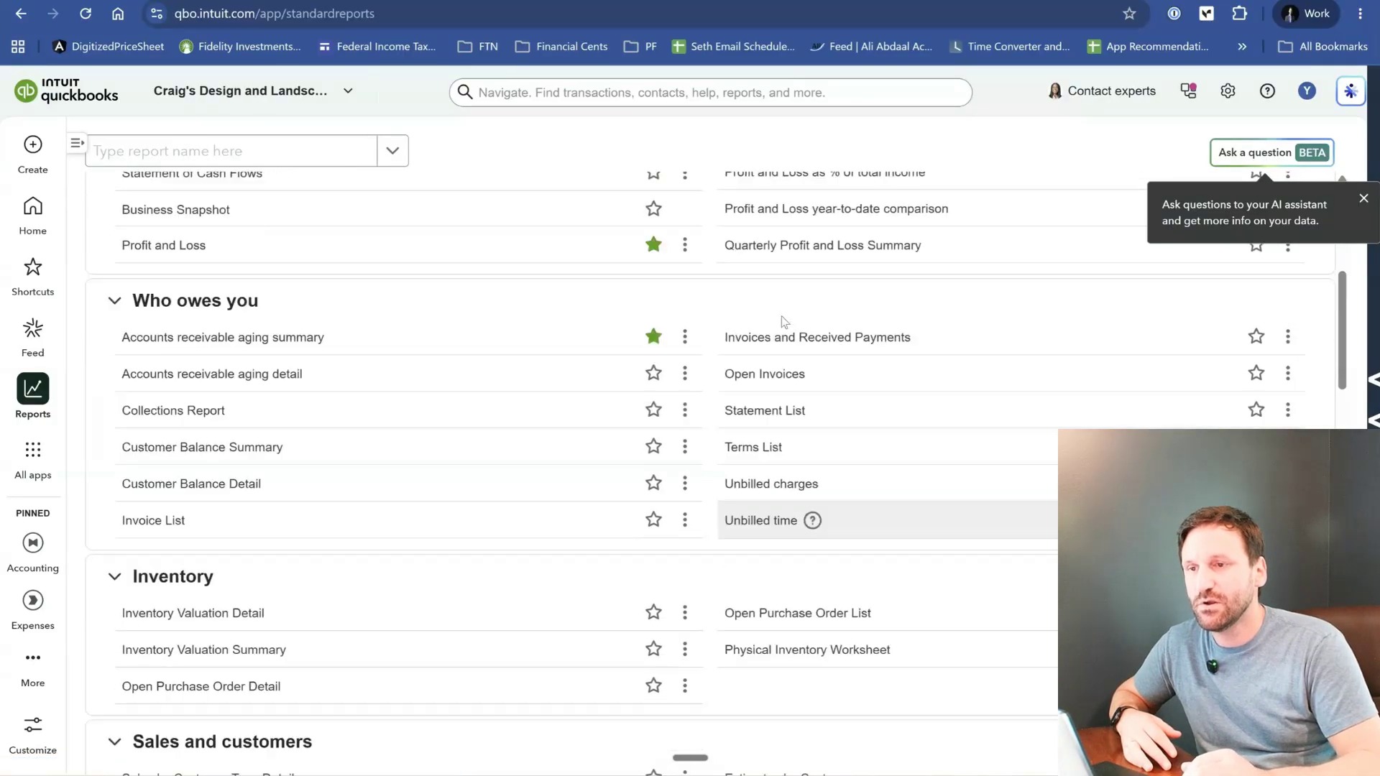
pyautogui.scroll(1, 784, 322)
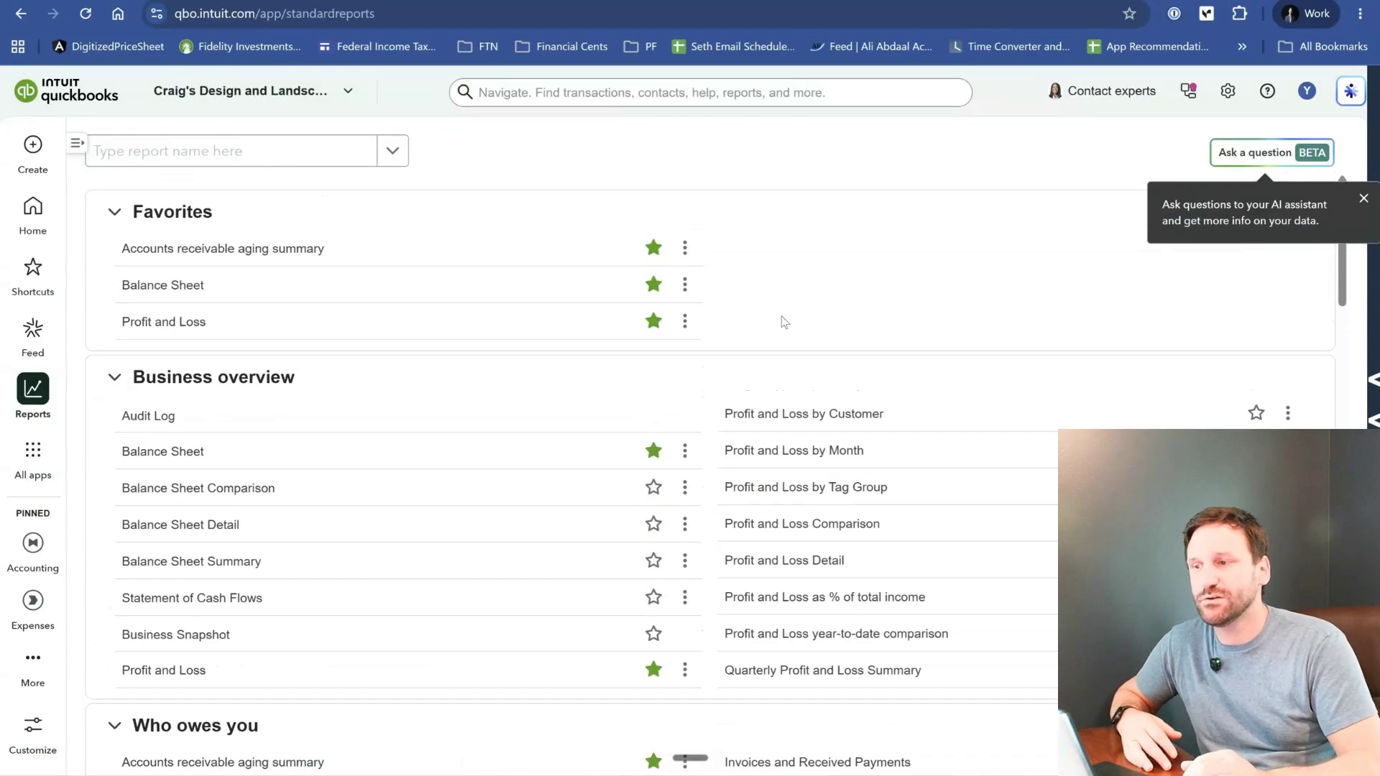
# - Open the Profit and Loss report from the favorites and dismiss the AI tips and the Insights pane
pyautogui.click(148, 324)
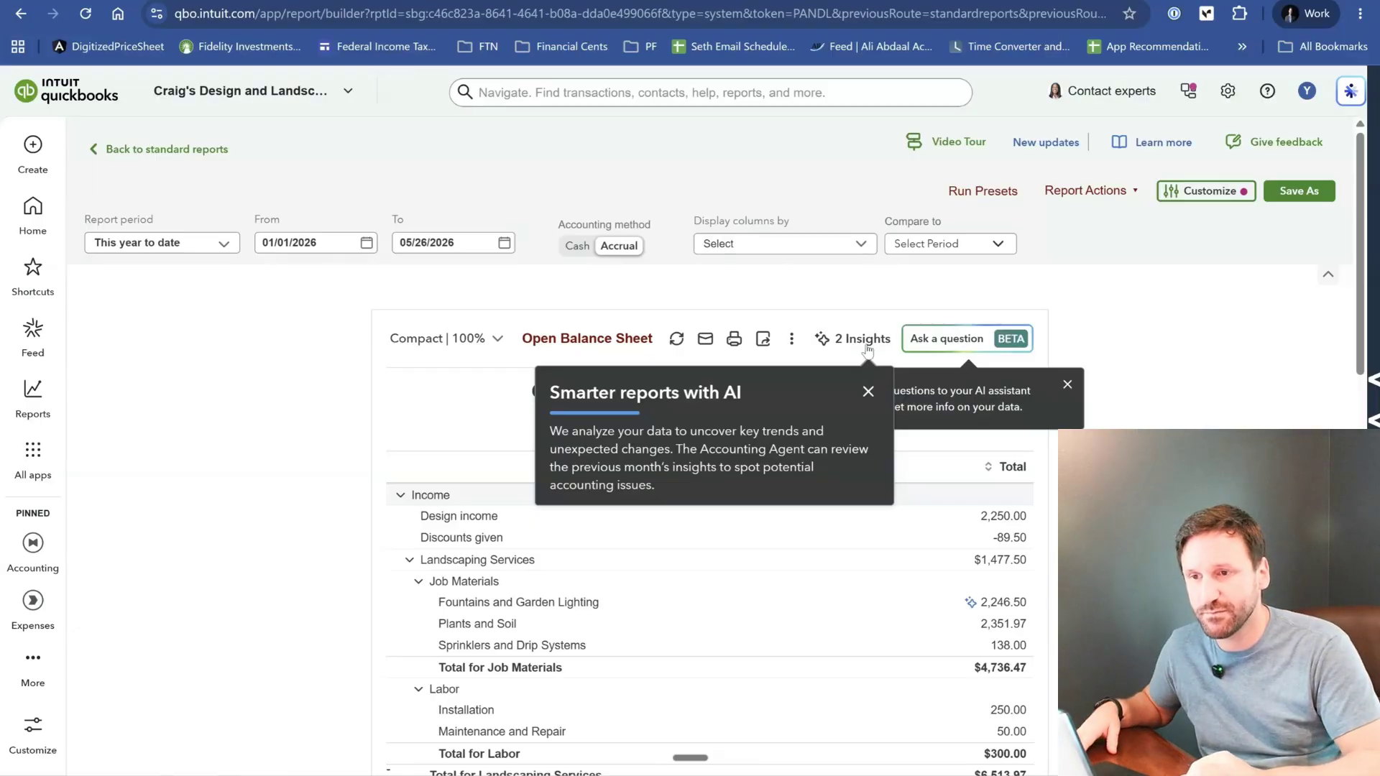
pyautogui.click(868, 392)
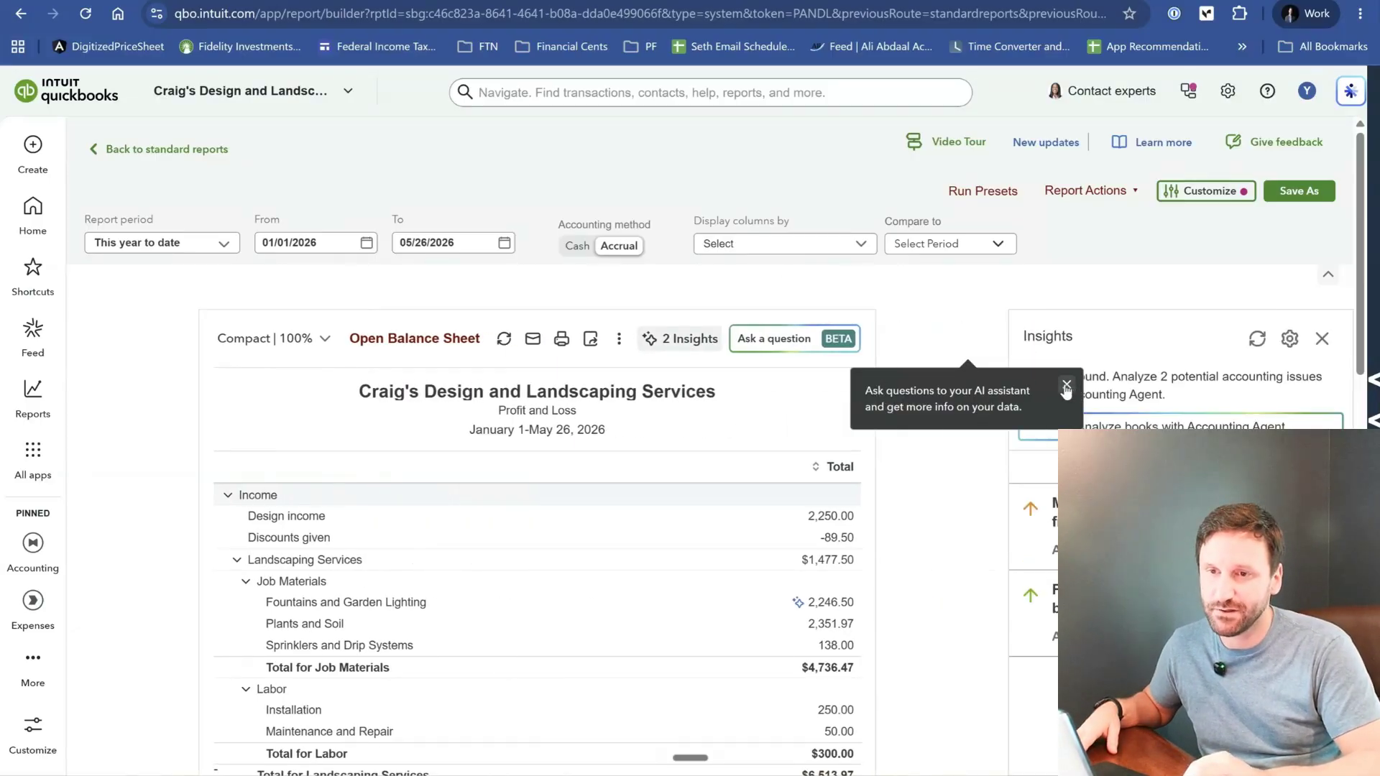
pyautogui.click(1066, 385)
pyautogui.click(1322, 340)
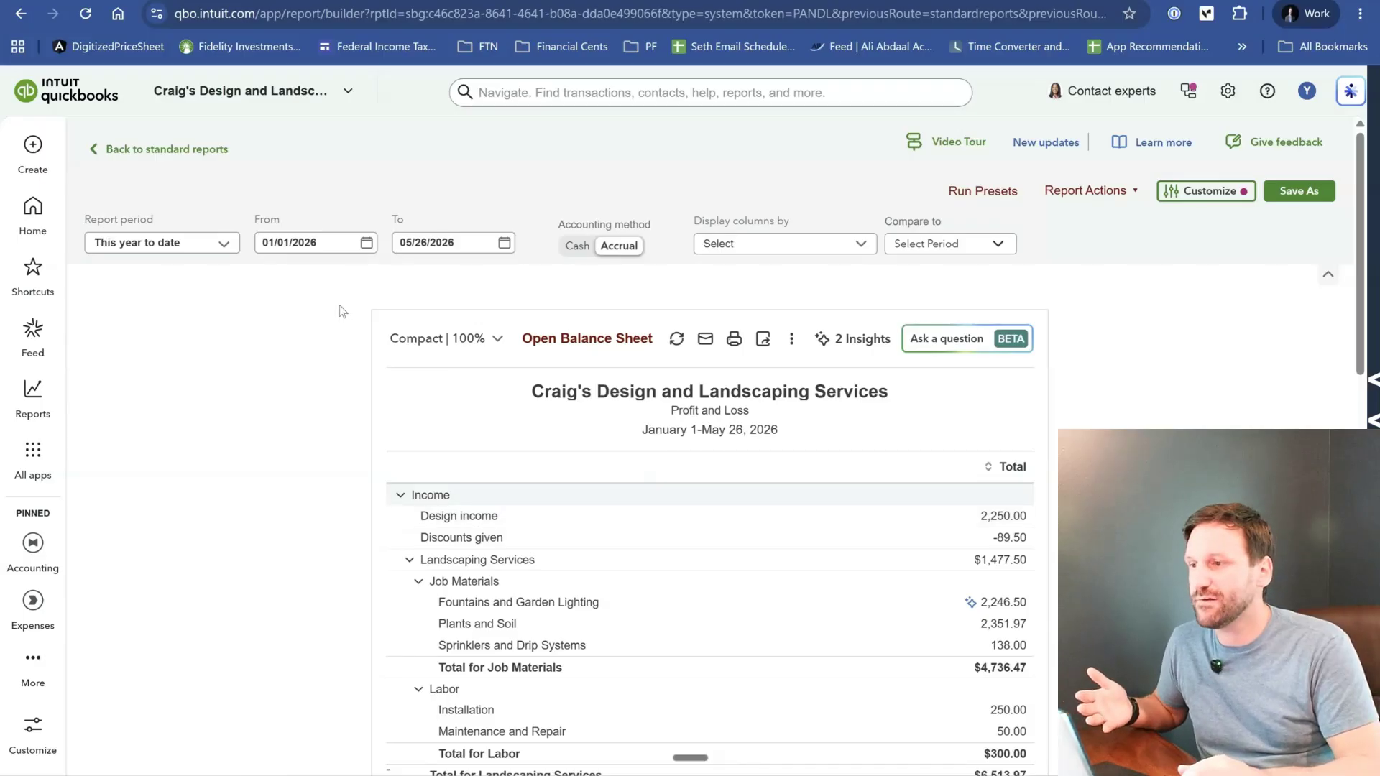
# - Set the Profit and Loss report period to Last year
pyautogui.click(214, 244)
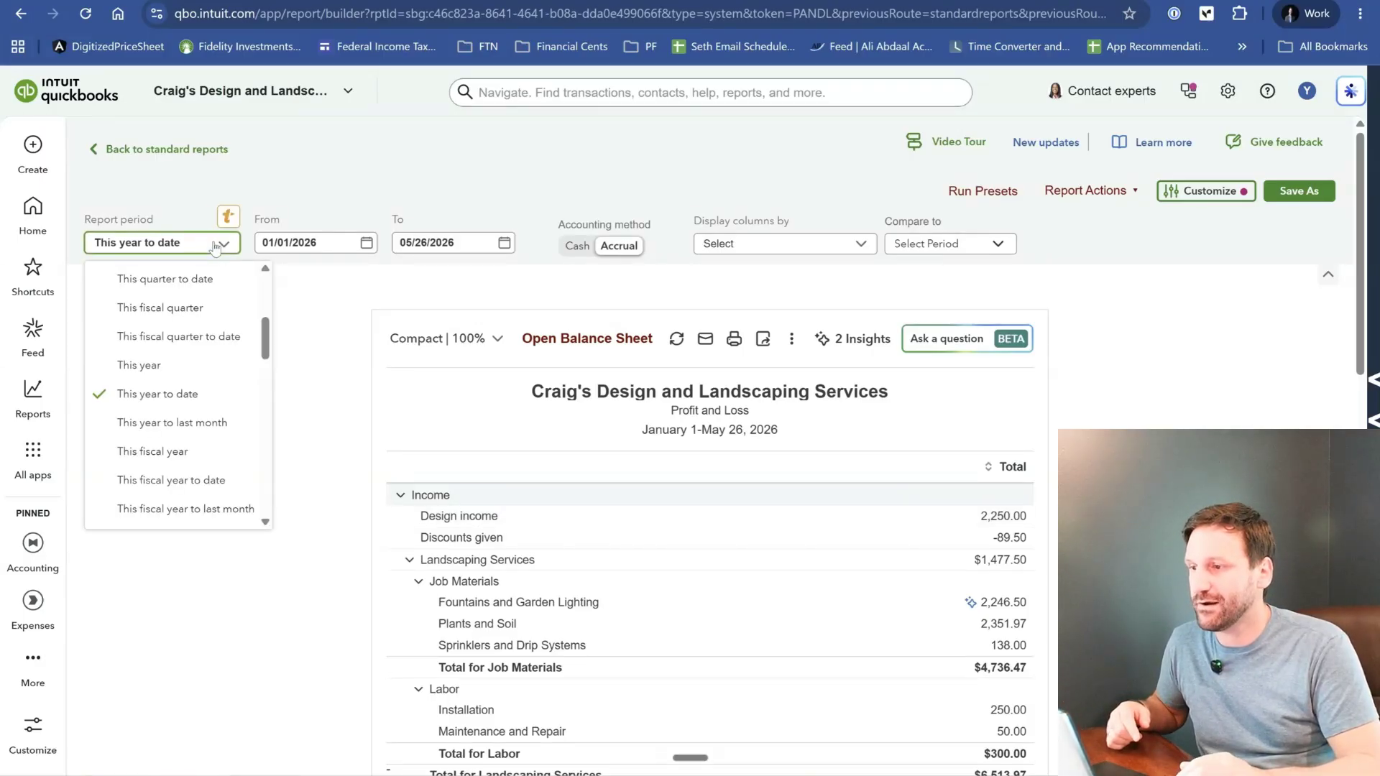
pyautogui.scroll(5, 214, 407)
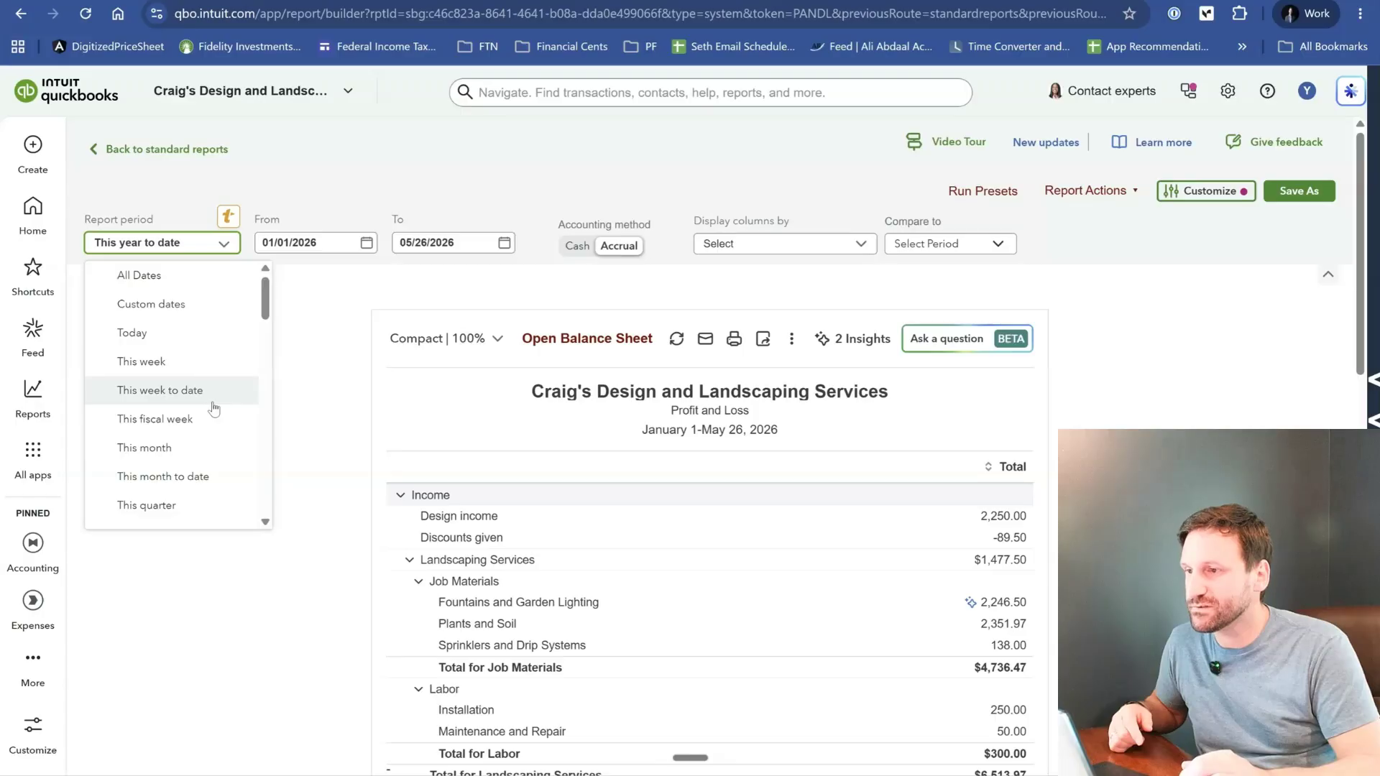
pyautogui.scroll(-5, 214, 408)
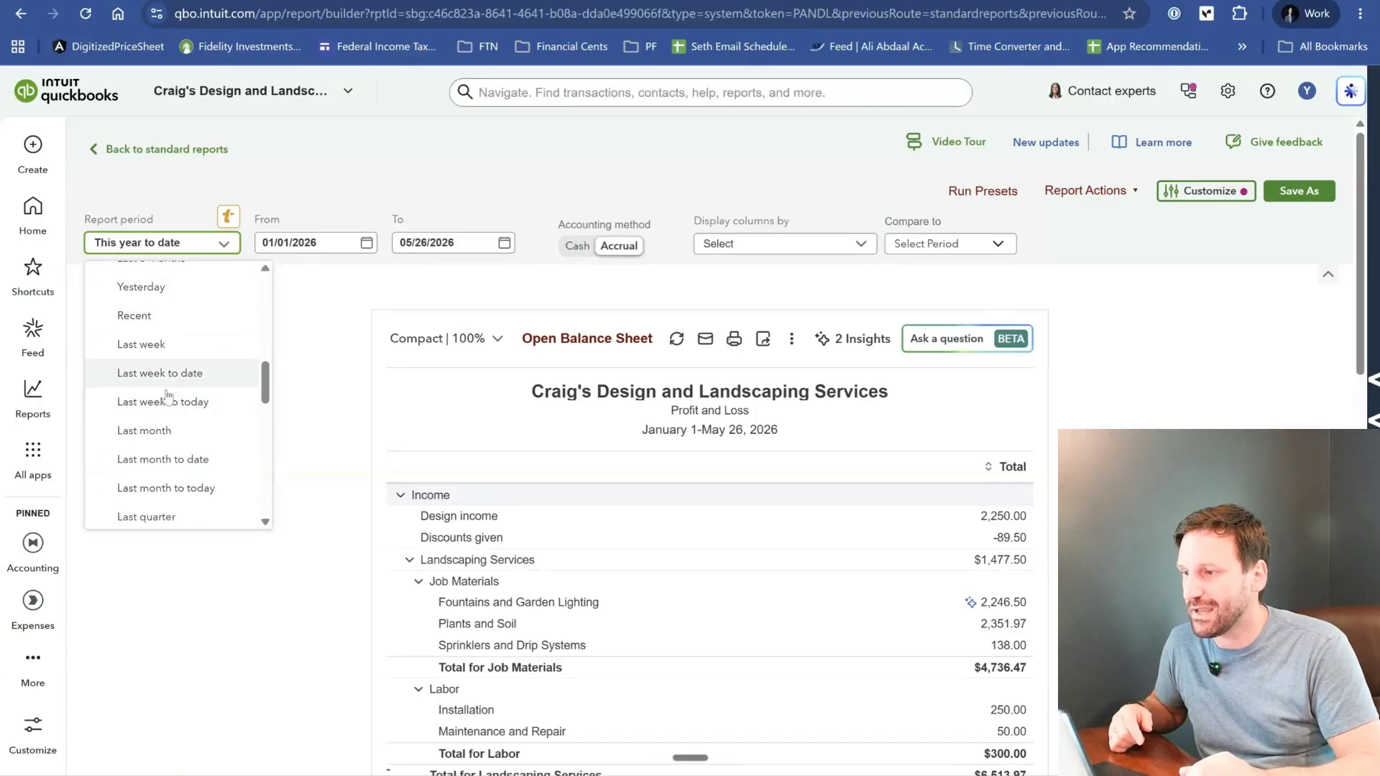
pyautogui.scroll(-2, 167, 408)
pyautogui.scroll(-3, 167, 409)
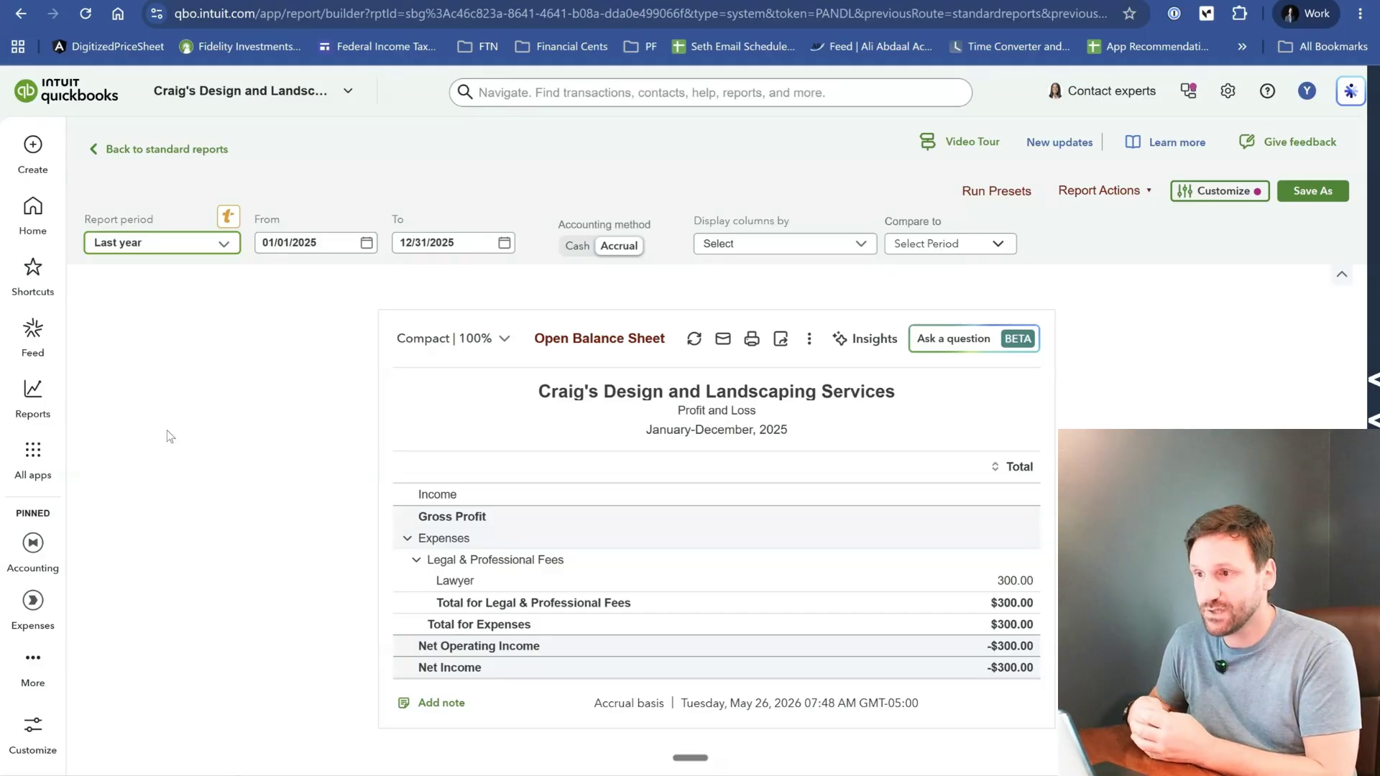
# - Set the Profit and Loss report period to This year and its accounting method to Cash
pyautogui.click(148, 248)
pyautogui.scroll(3, 208, 417)
pyautogui.scroll(2, 208, 417)
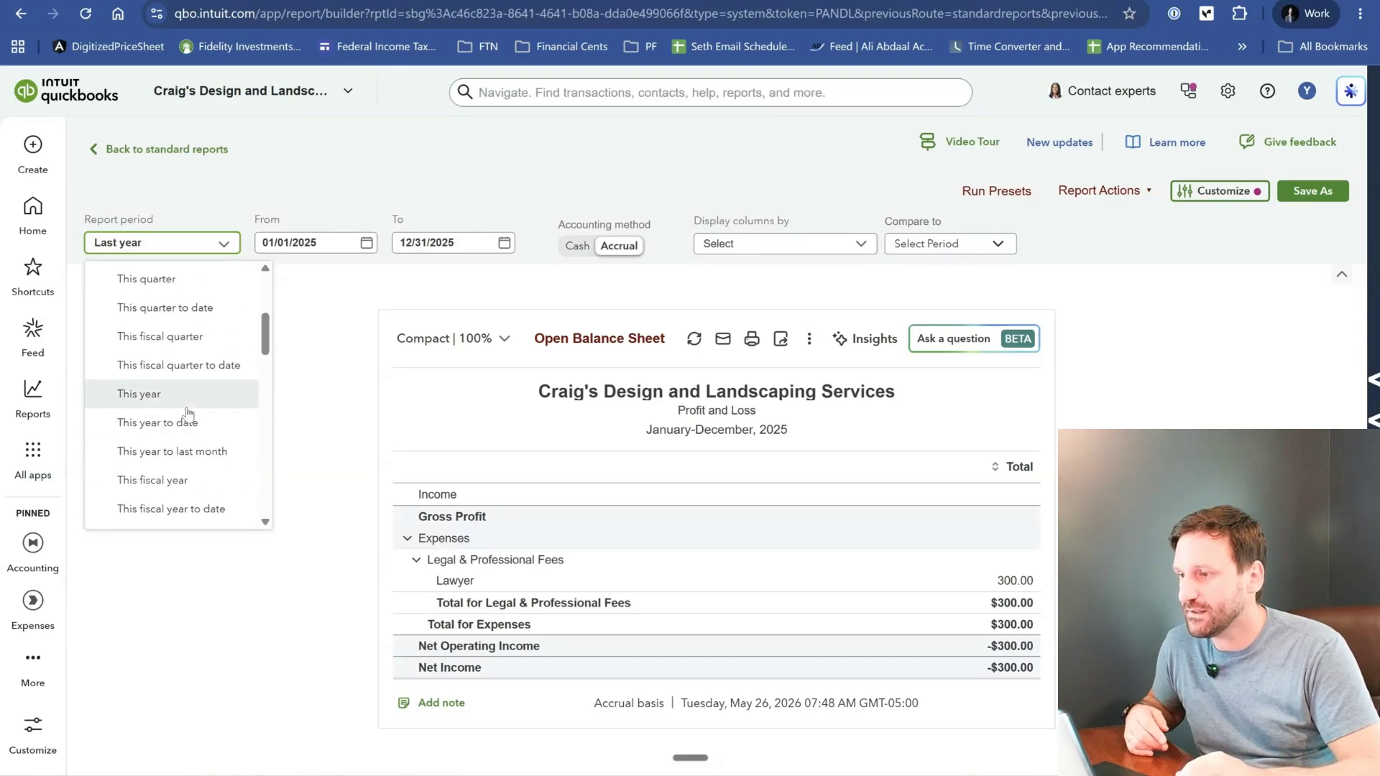
pyautogui.click(185, 391)
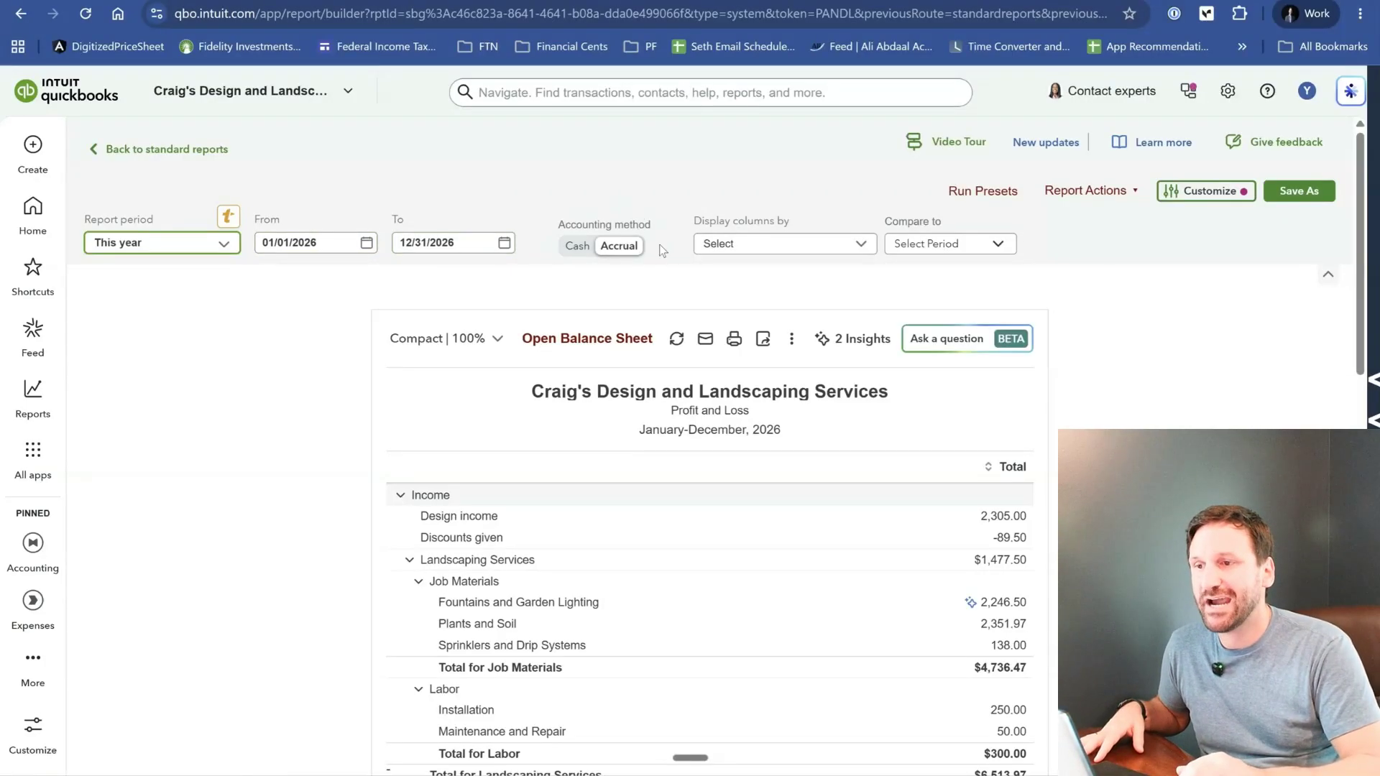
pyautogui.click(589, 248)
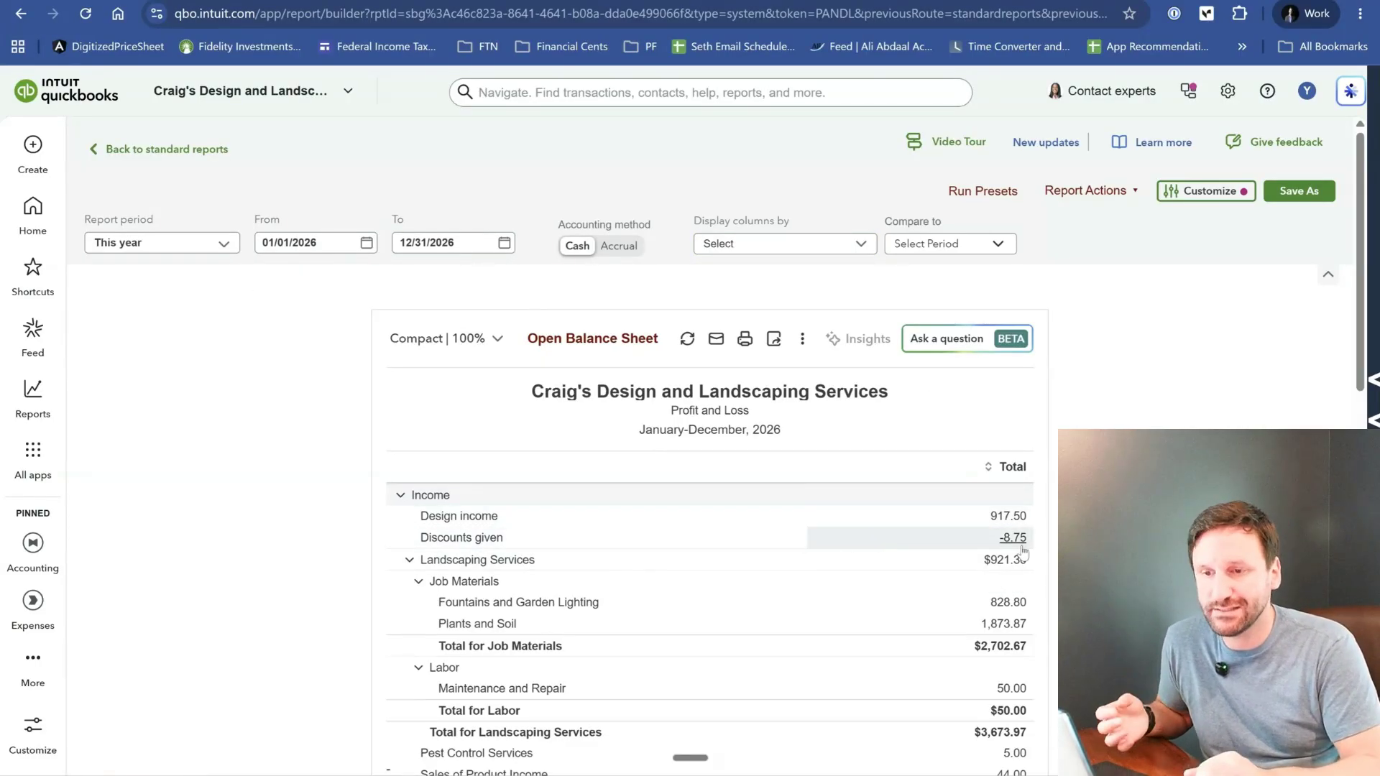
# - Display the Profit and Loss columns by Customer and look over the income and cost rows for each customer
pyautogui.click(853, 243)
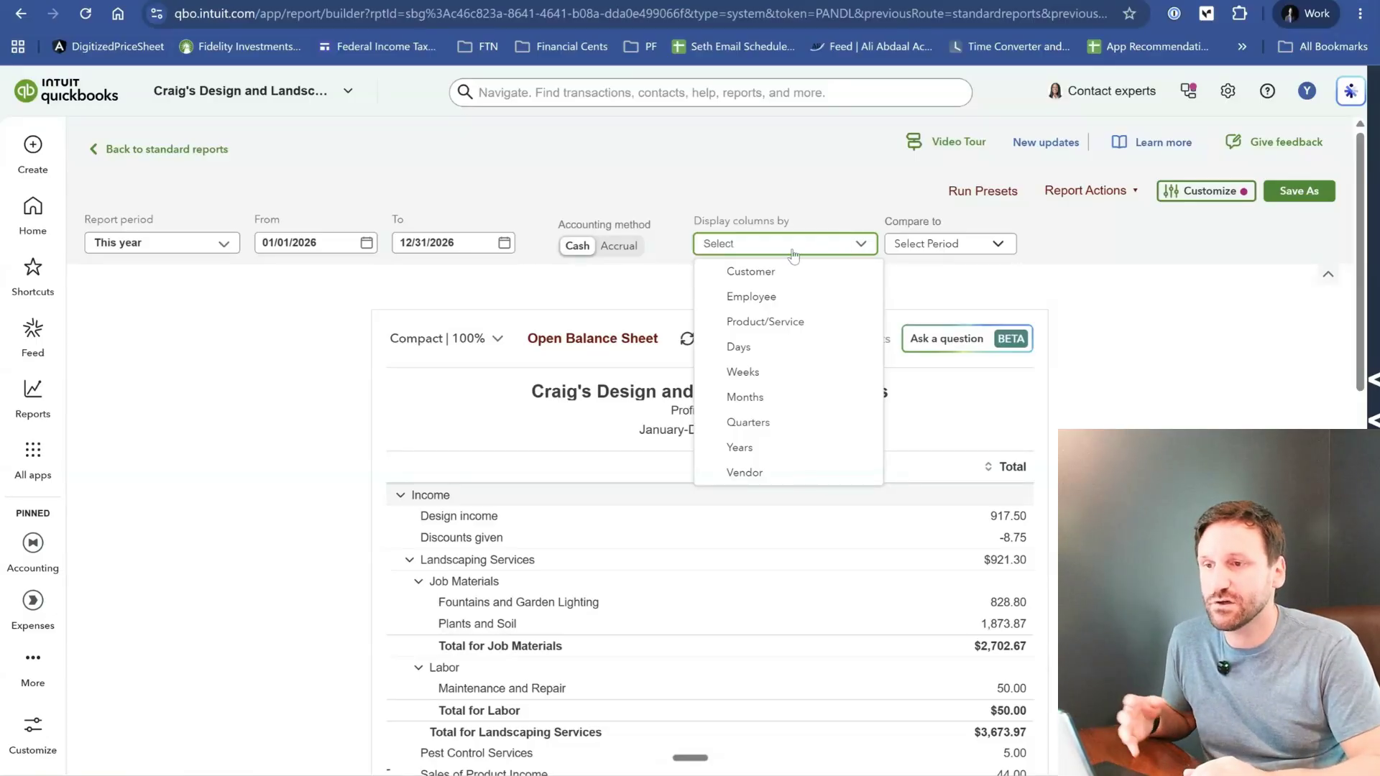
pyautogui.click(743, 277)
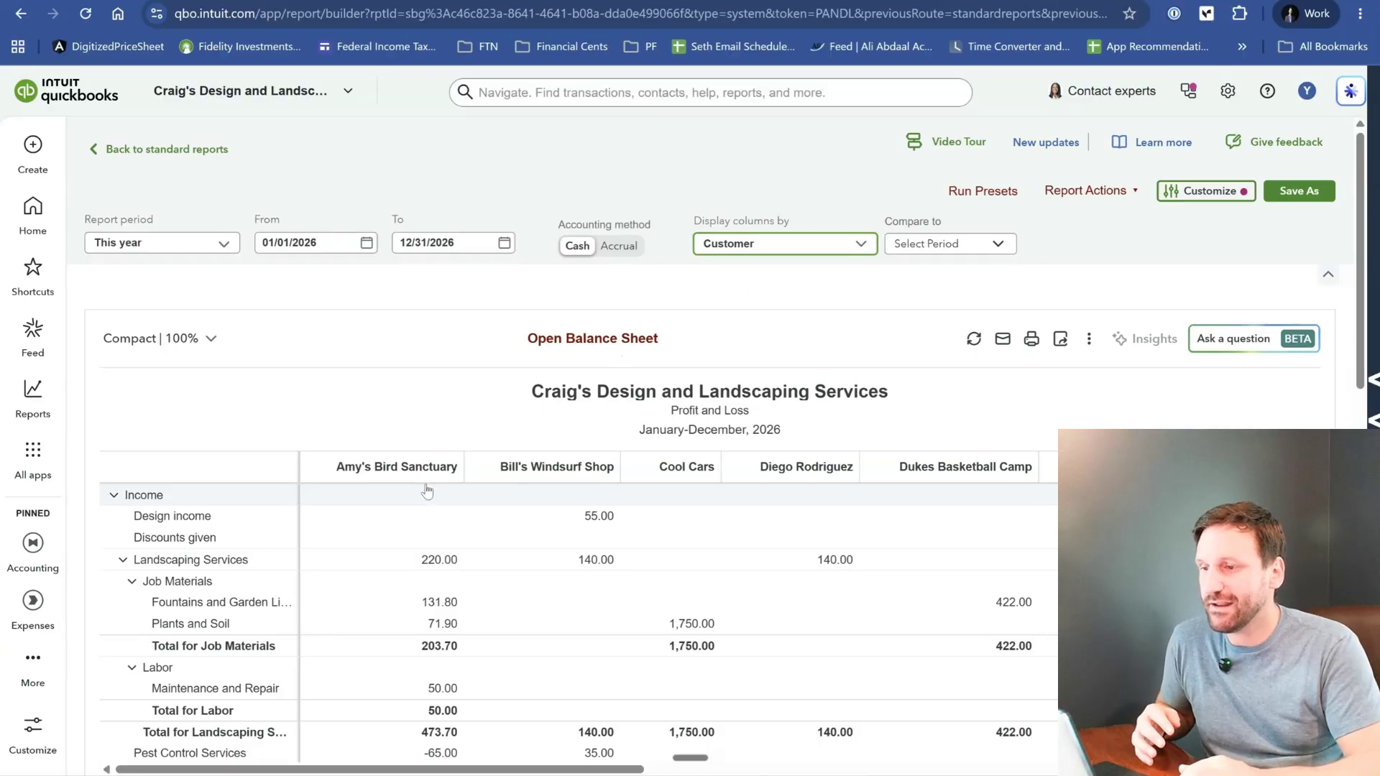
pyautogui.hscroll(2, 872, 530)
pyautogui.hscroll(-2, 872, 530)
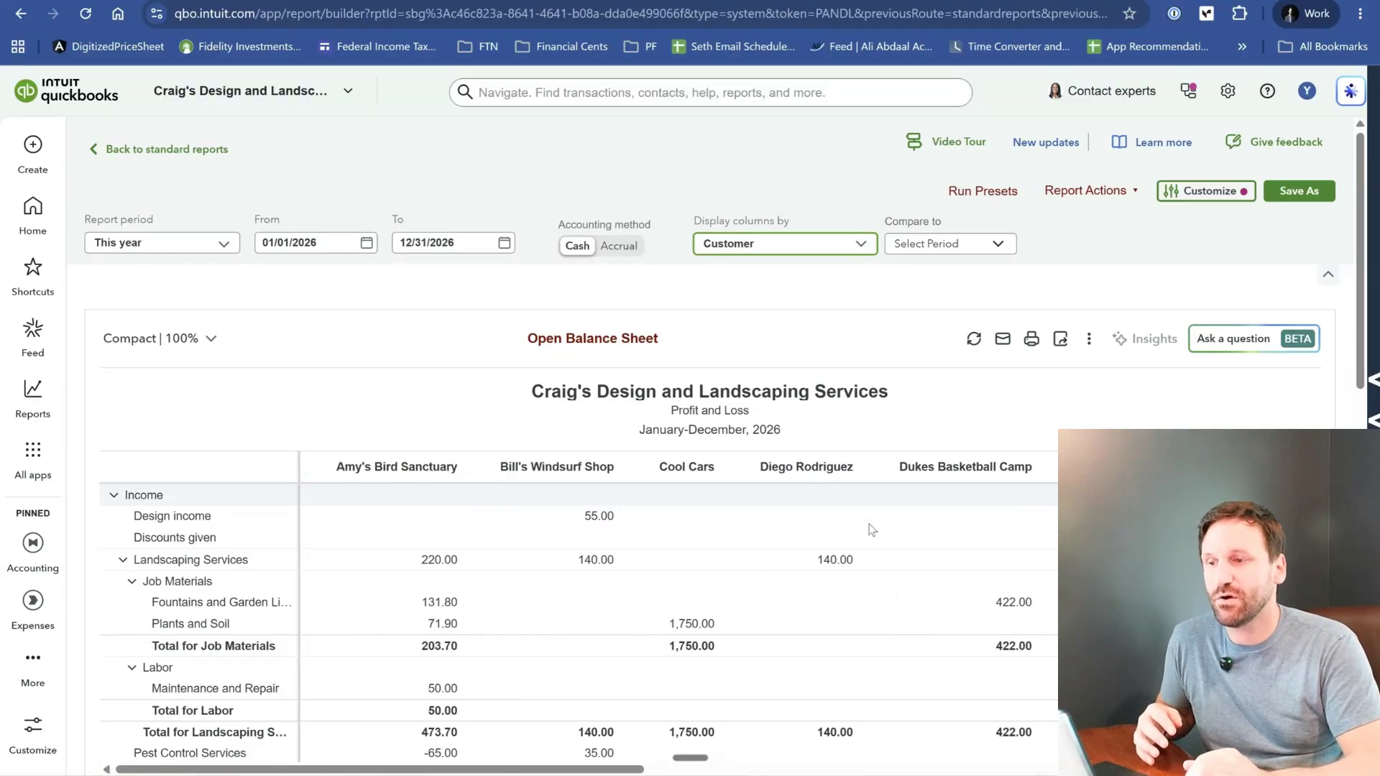
pyautogui.scroll(-6, 872, 530)
pyautogui.scroll(5, 871, 529)
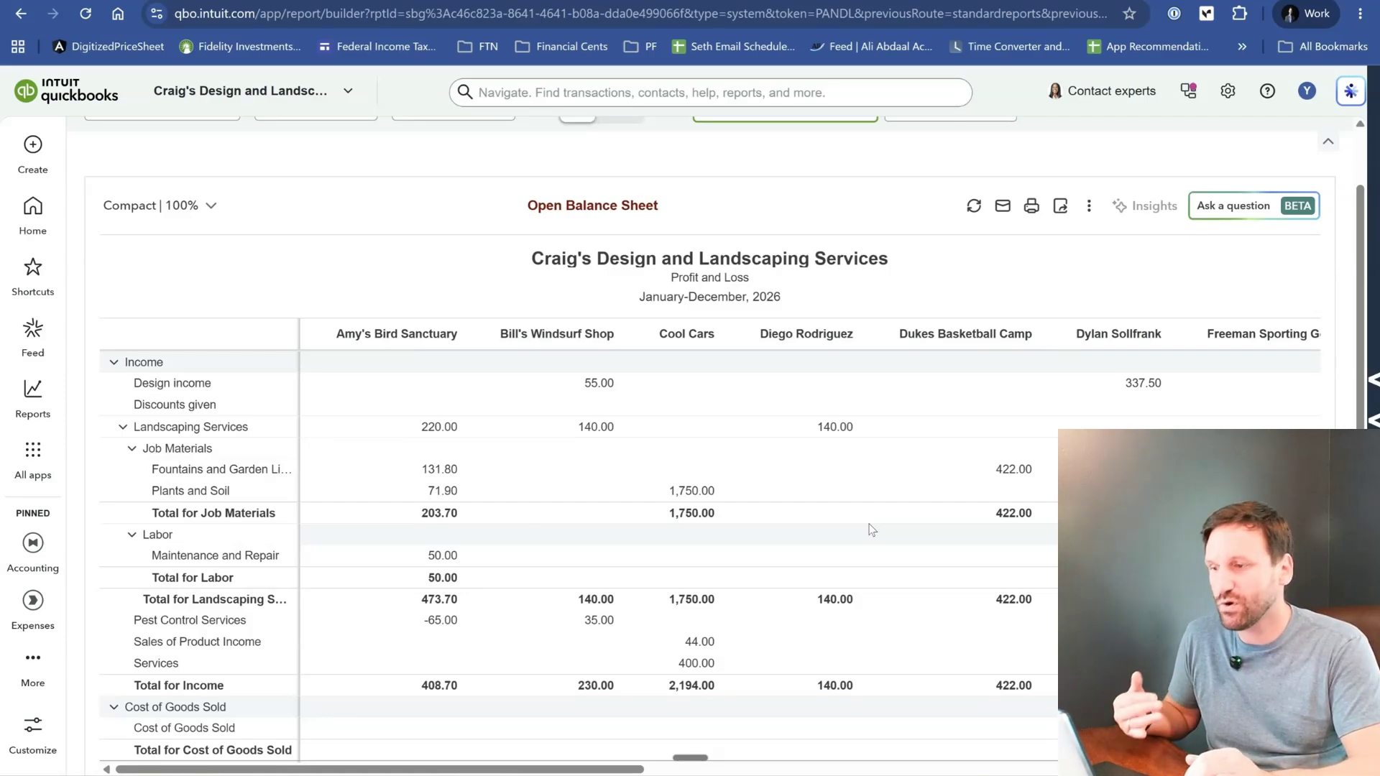
pyautogui.scroll(2, 872, 530)
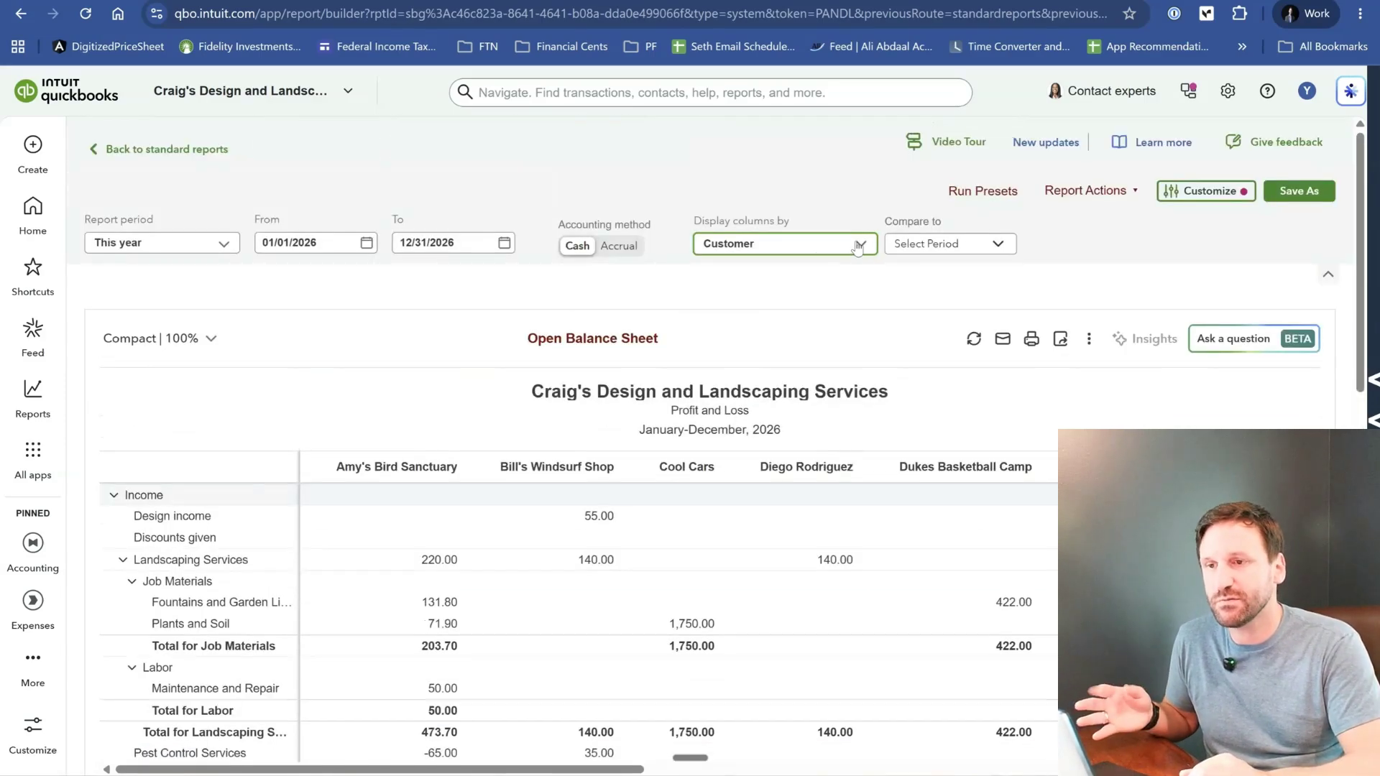
# - Display the Profit and Loss columns by Months and look over the monthly income and expense rows
pyautogui.click(820, 251)
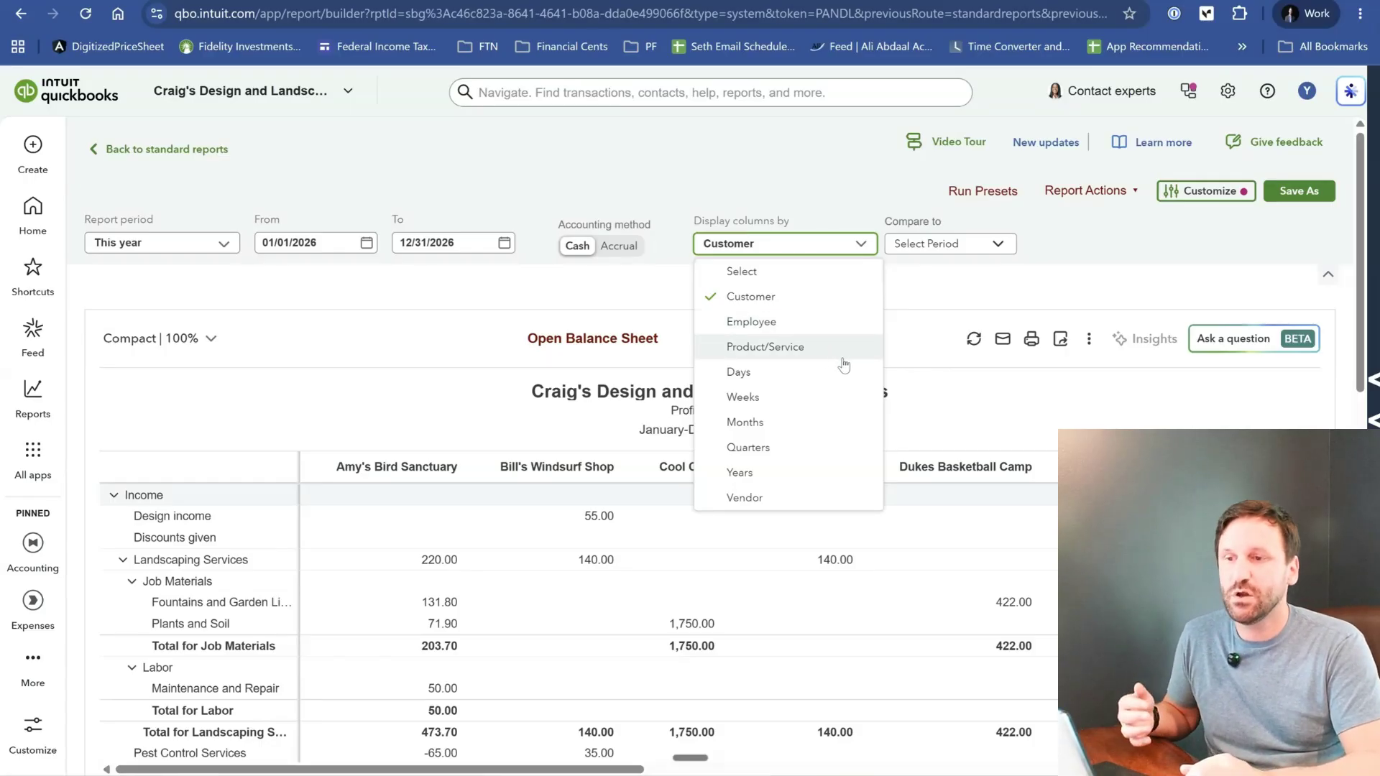
pyautogui.click(750, 422)
pyautogui.scroll(-2, 752, 416)
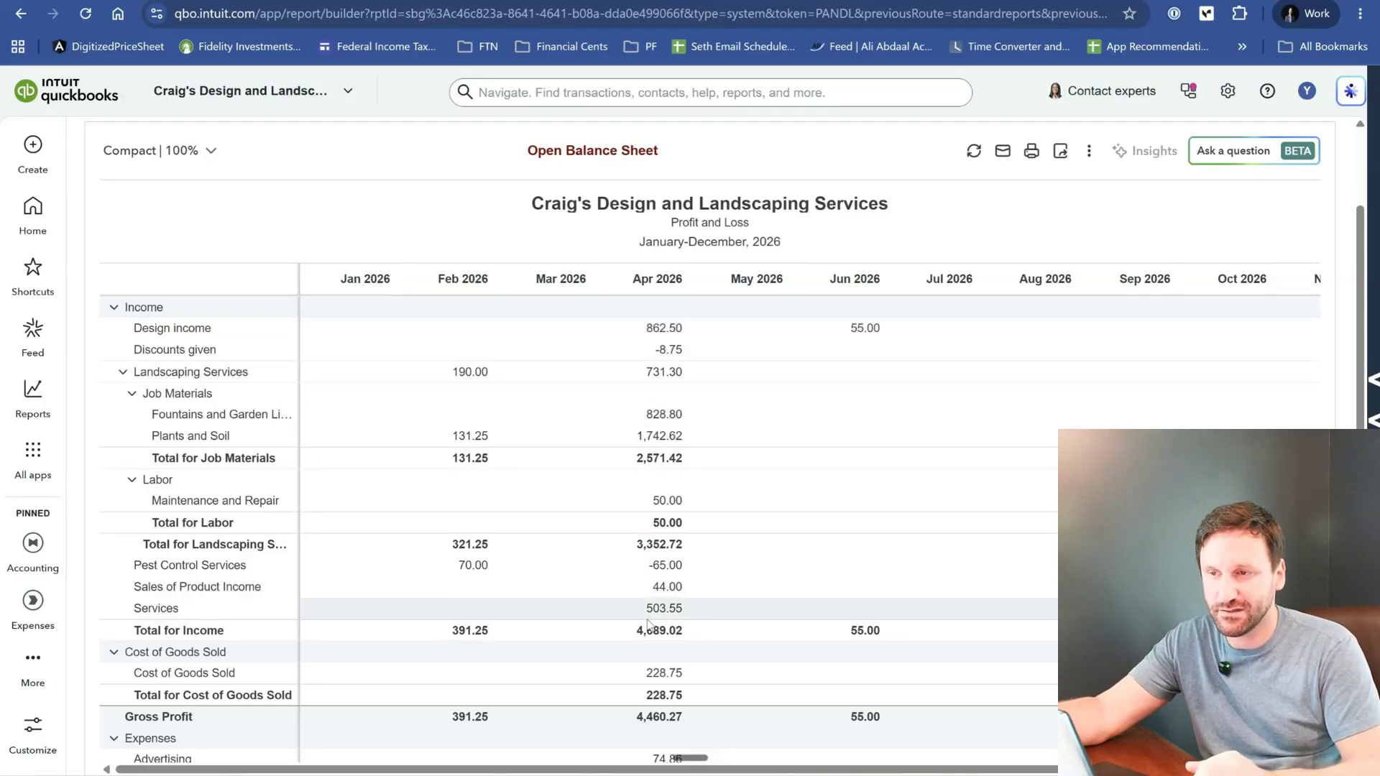
pyautogui.scroll(-4, 650, 634)
pyautogui.scroll(-4, 650, 634)
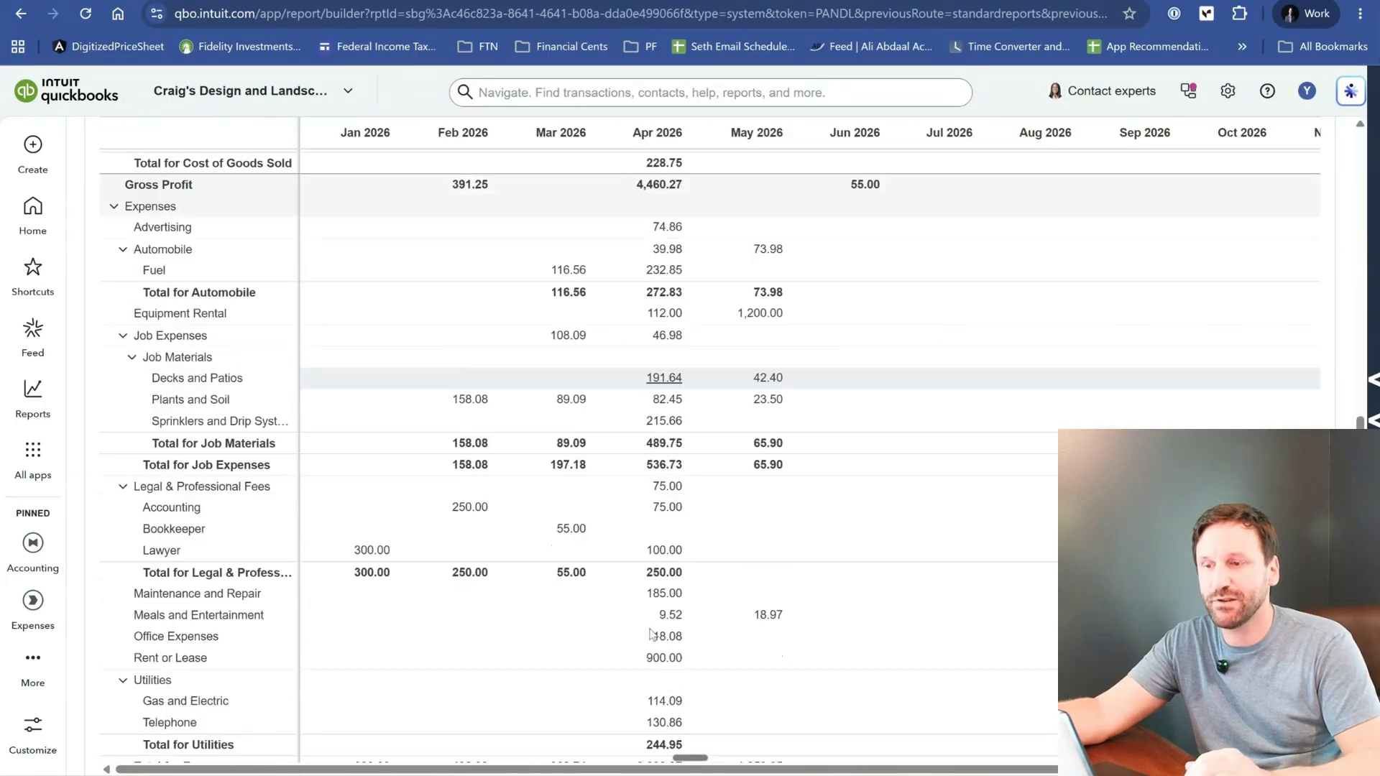
pyautogui.scroll(7, 651, 634)
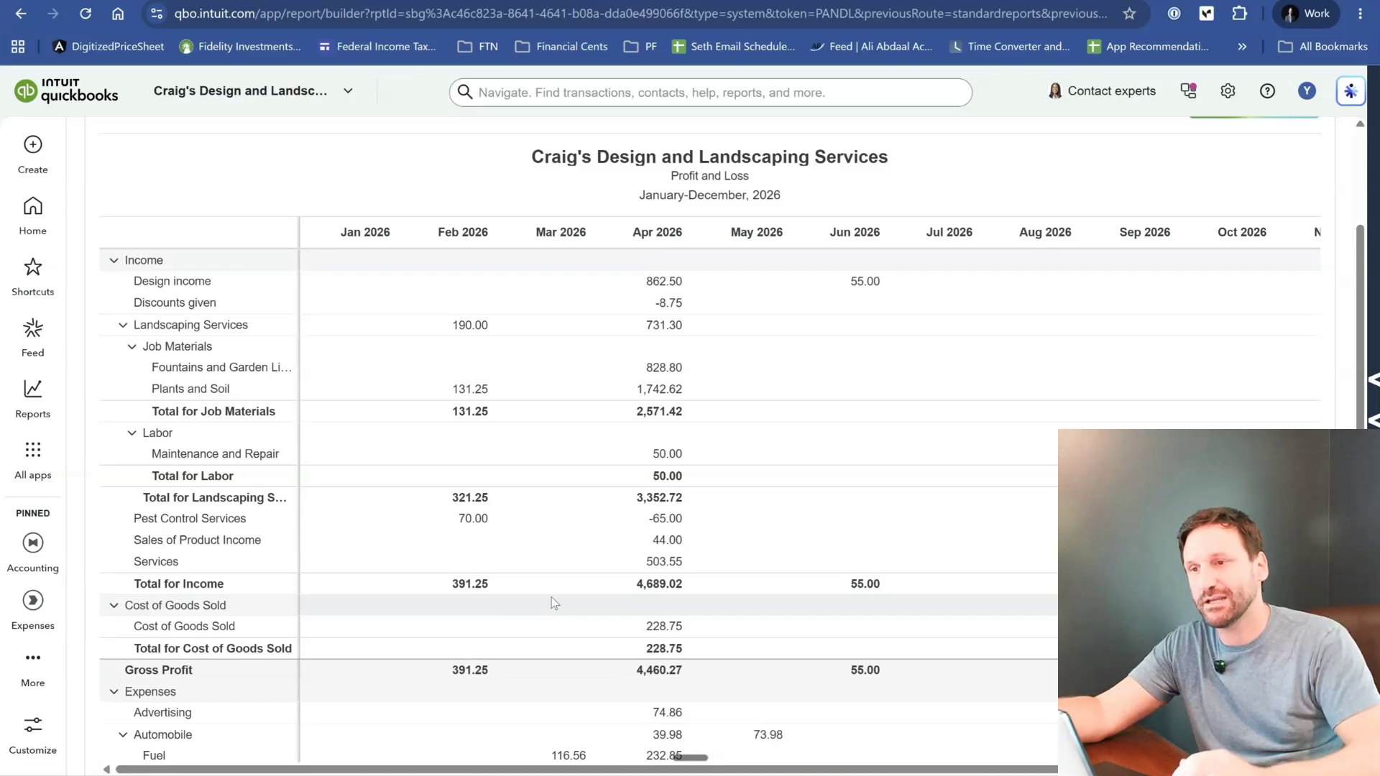
# - Set the Profit and Loss report period to Last 12 months
pyautogui.scroll(3, 551, 602)
pyautogui.click(193, 208)
pyautogui.scroll(-8, 225, 369)
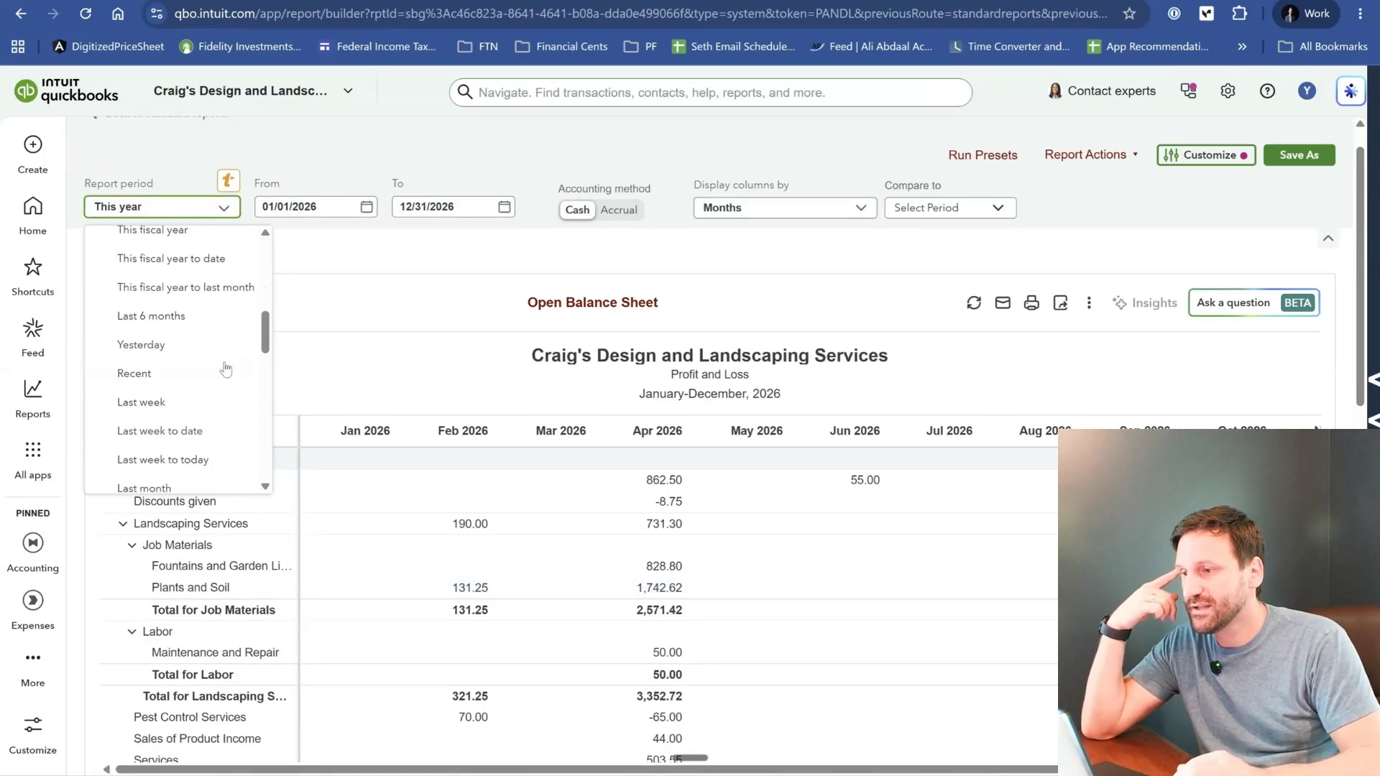
pyautogui.scroll(-5, 225, 368)
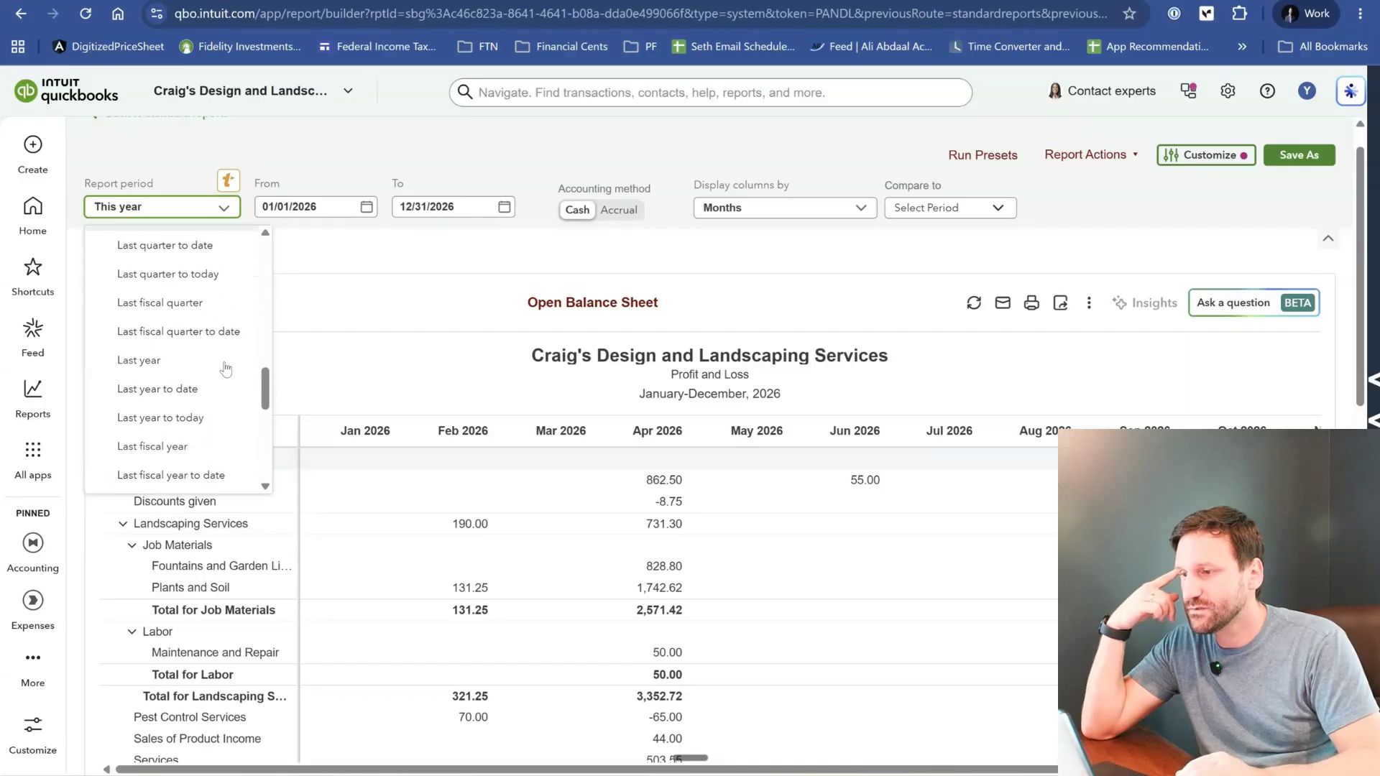
pyautogui.scroll(-3, 225, 369)
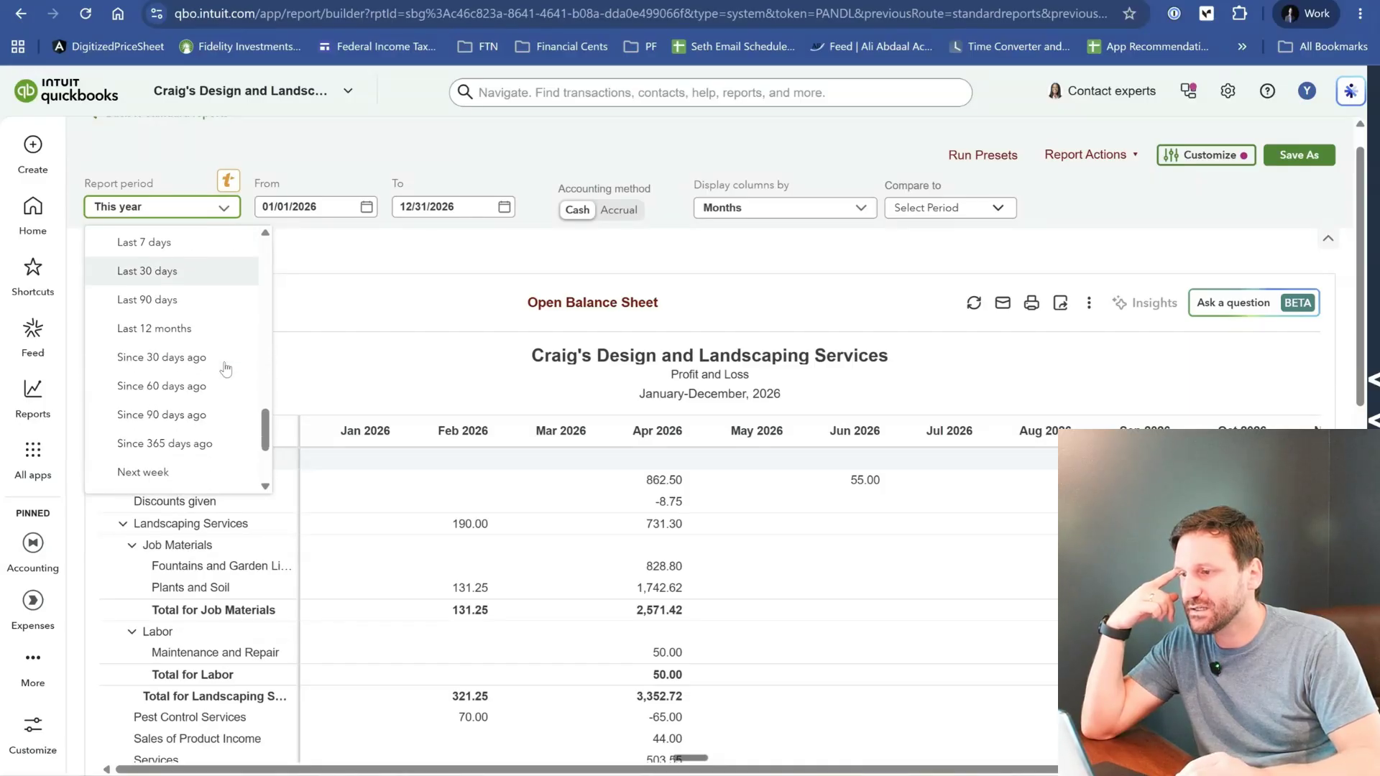
pyautogui.scroll(1, 195, 367)
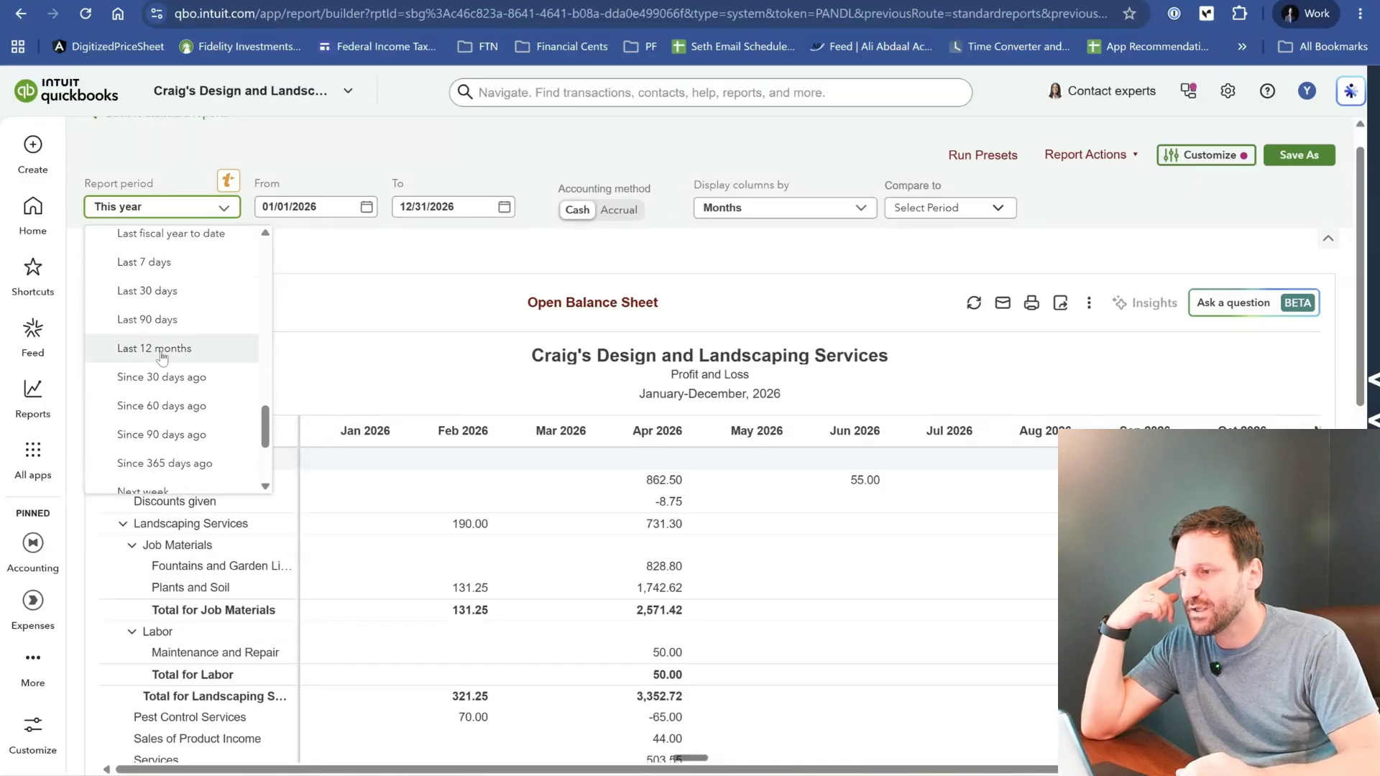
pyautogui.click(209, 348)
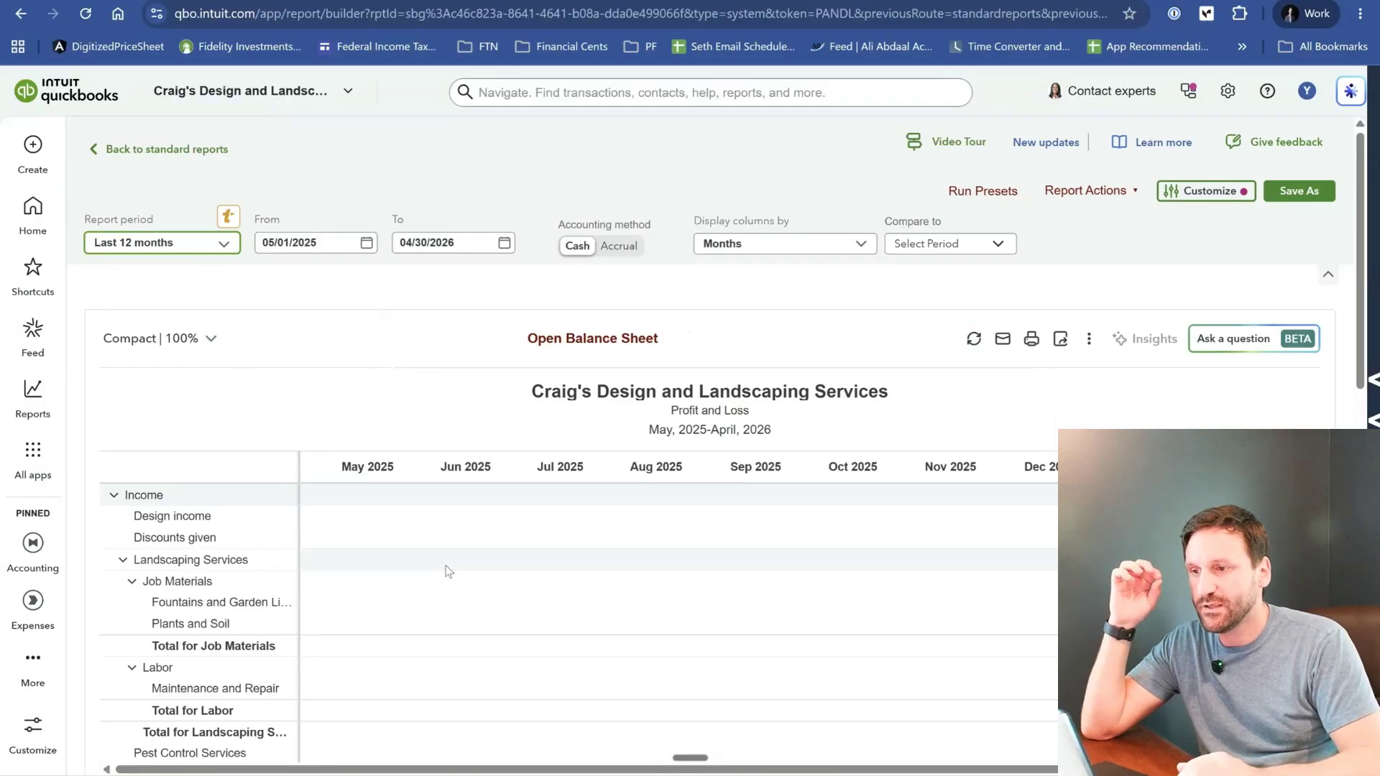
# - Examine the month-by-month Profit and Loss figures across all month columns, from Income down to Net Income
pyautogui.hscroll(4, 447, 571)
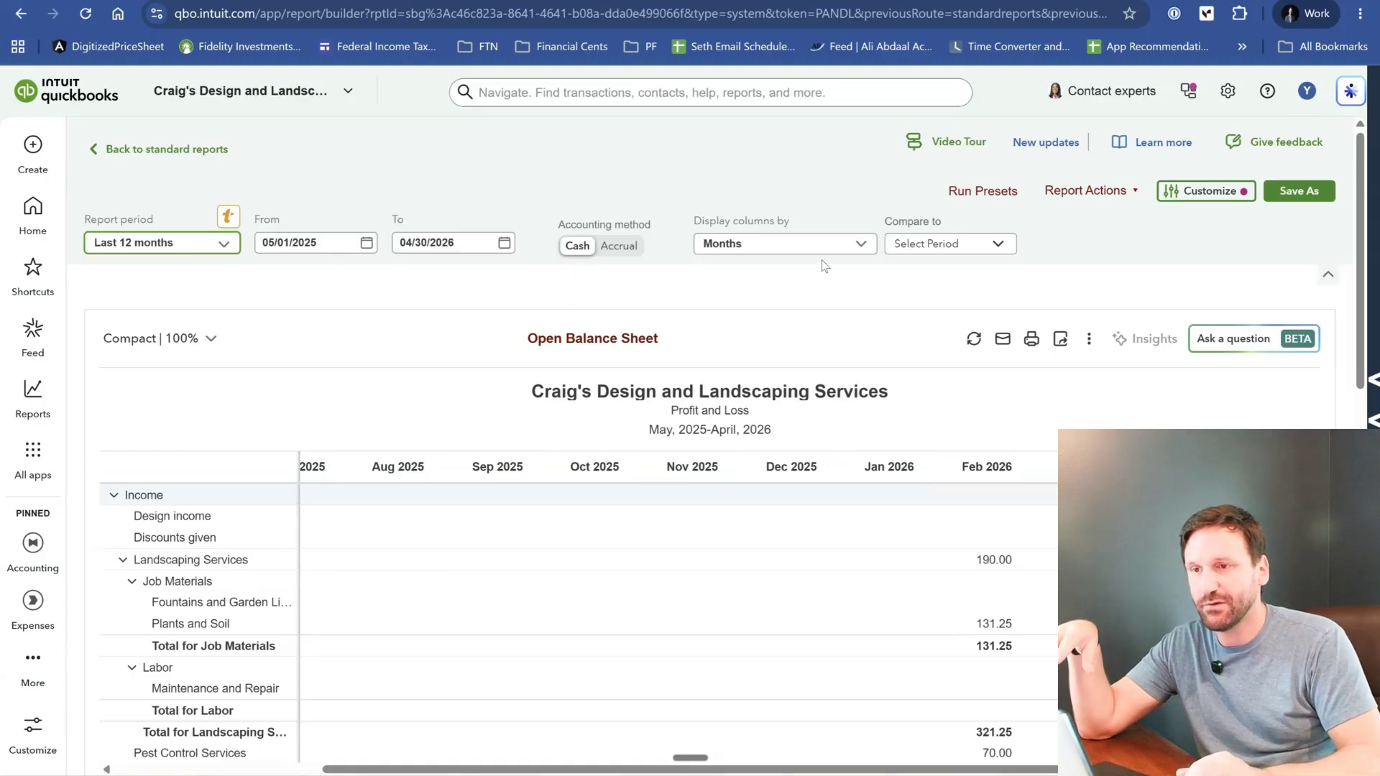
pyautogui.click(846, 248)
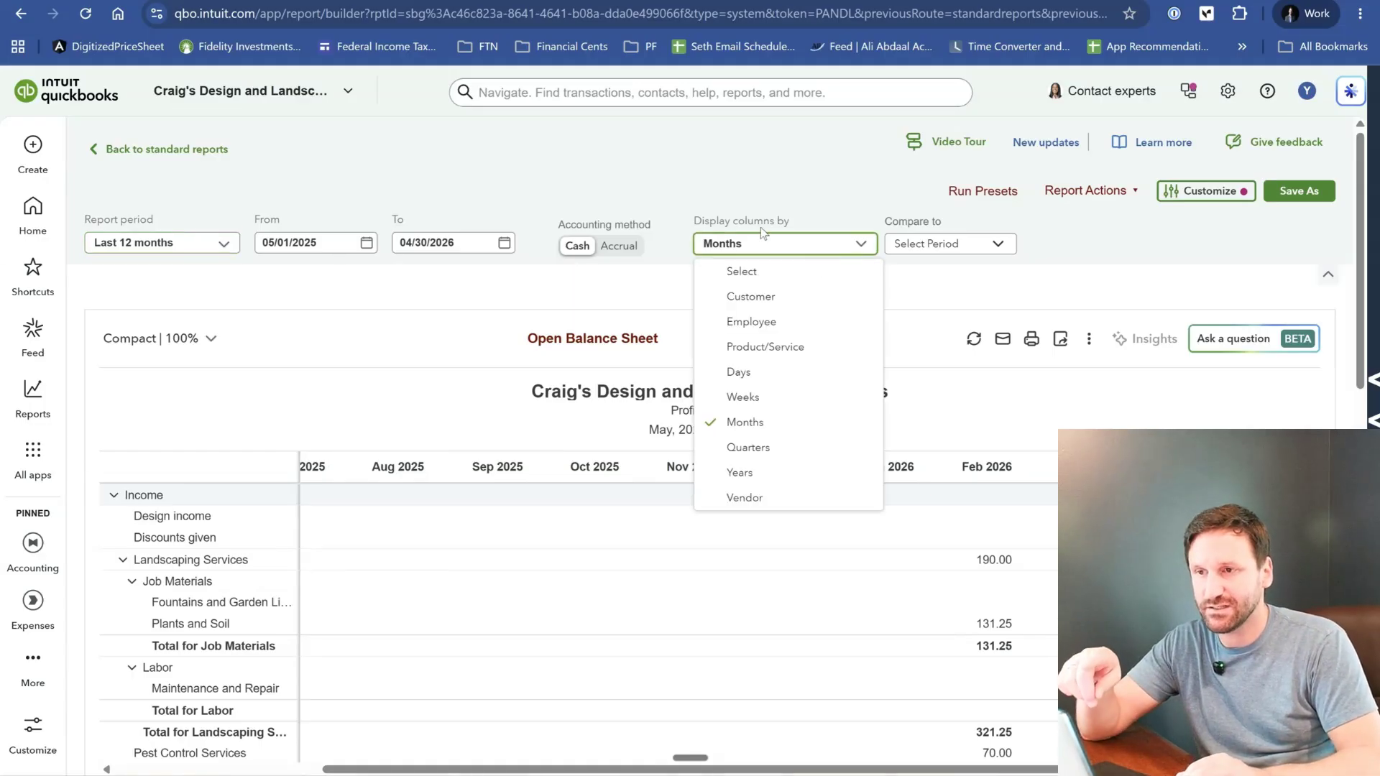
pyautogui.click(791, 188)
pyautogui.scroll(-4, 593, 439)
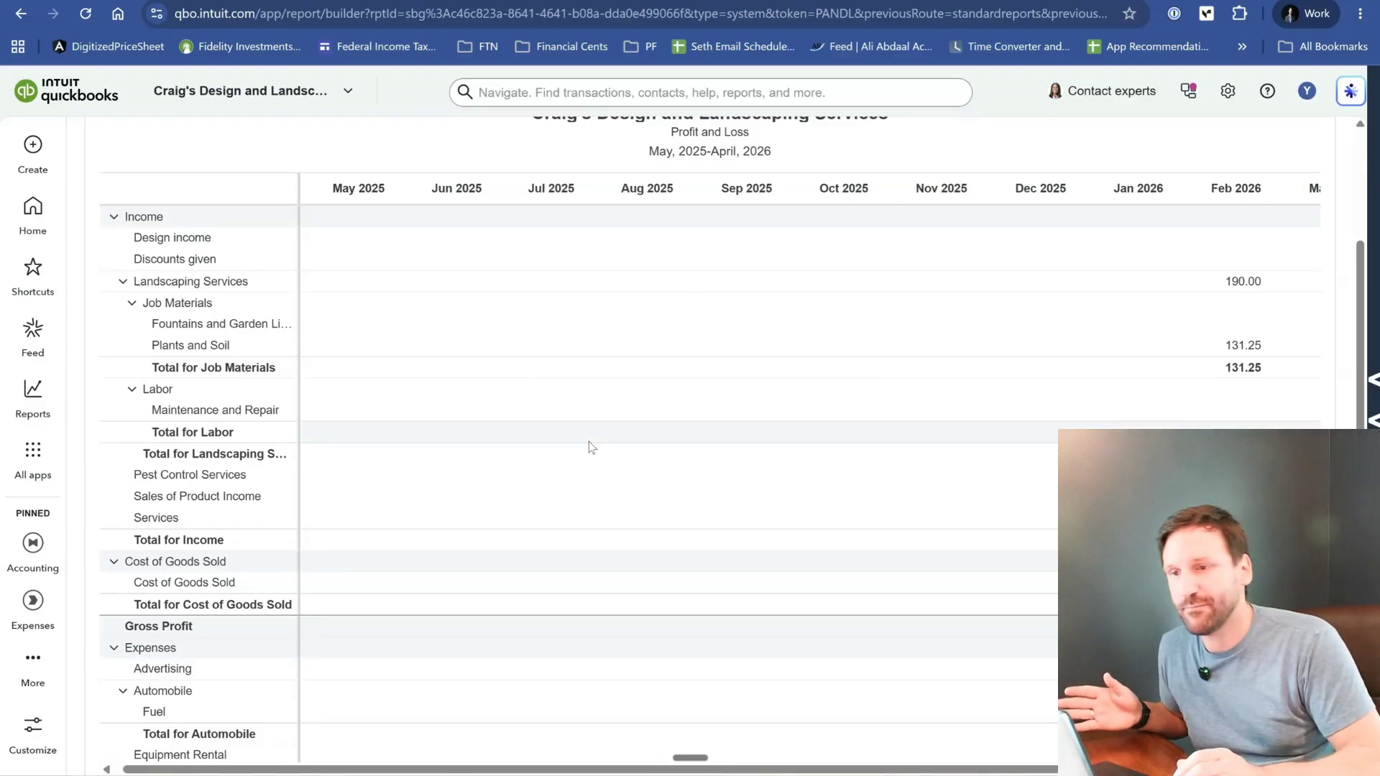
pyautogui.hscroll(5, 588, 441)
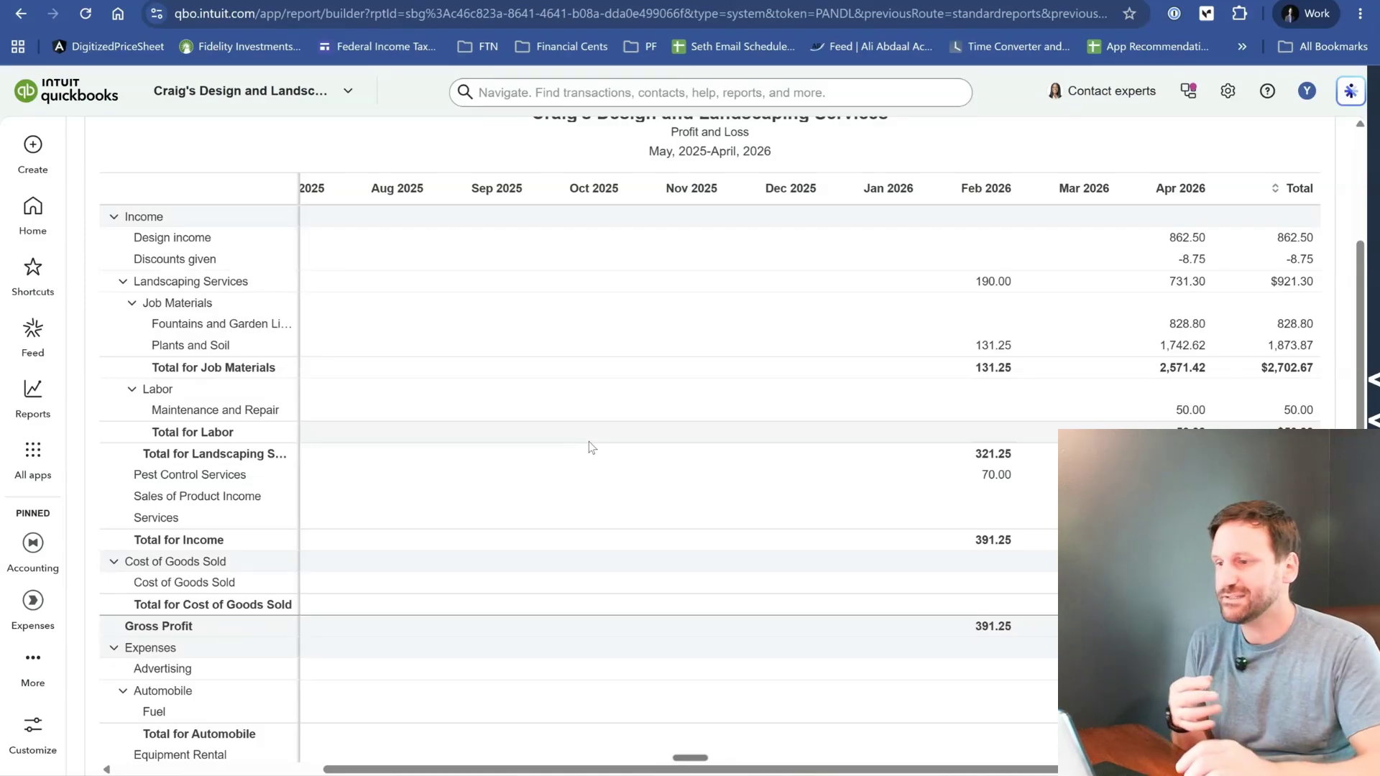
pyautogui.scroll(-10, 589, 441)
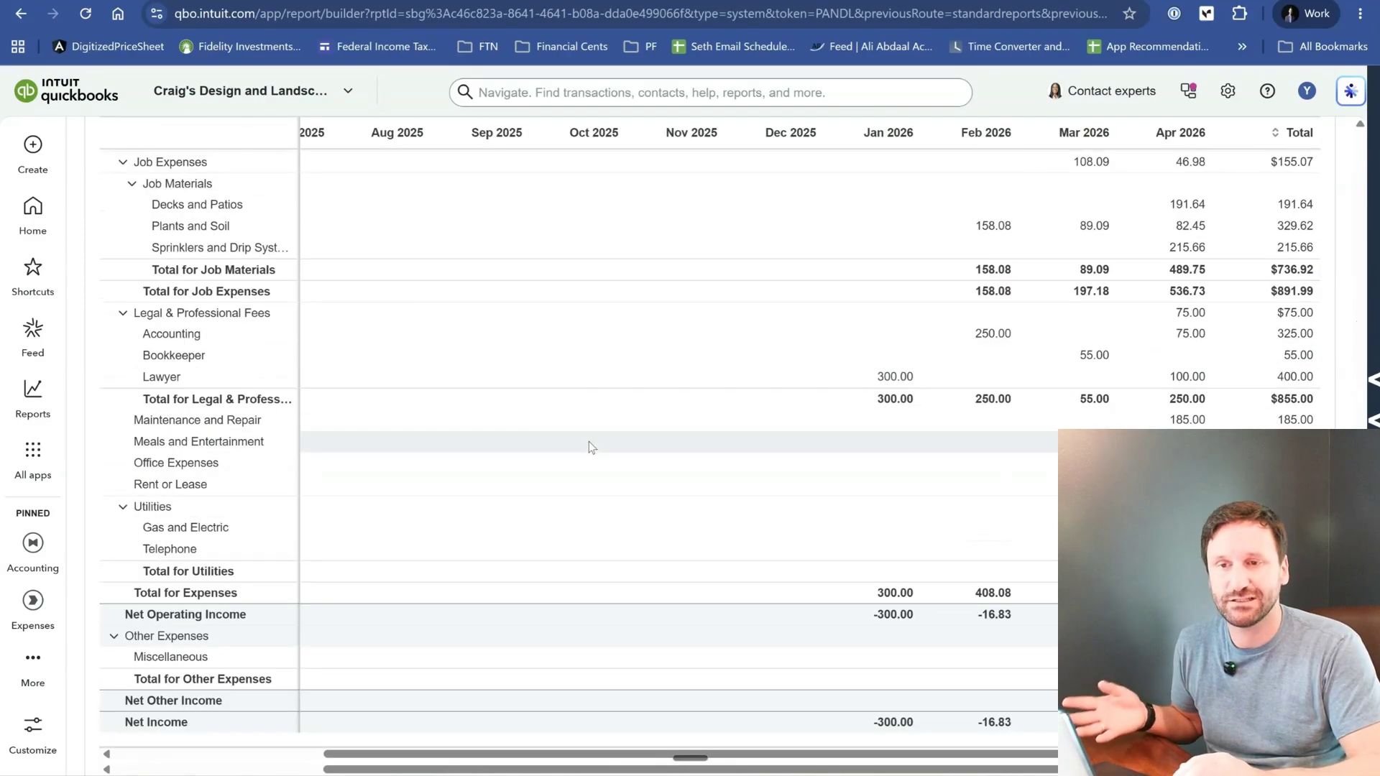
pyautogui.scroll(-2, 589, 442)
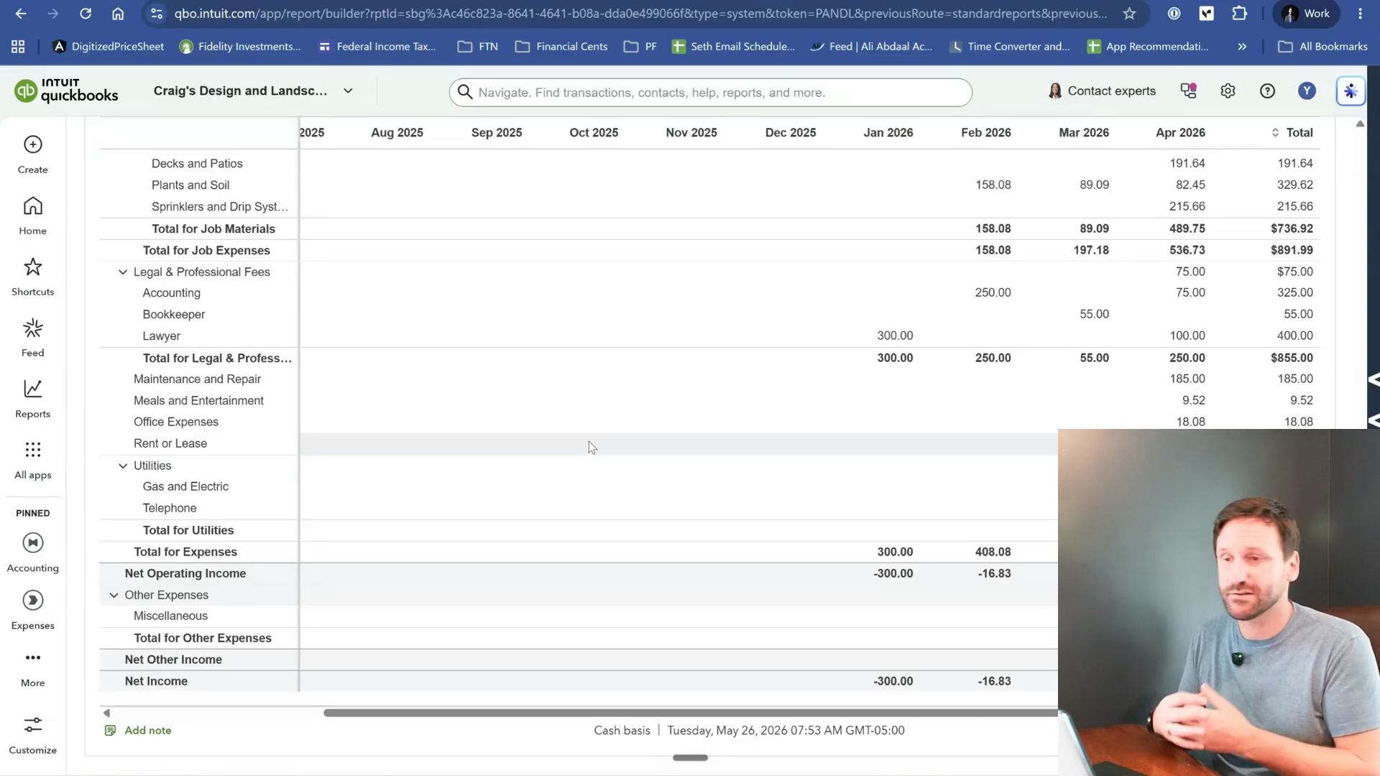
pyautogui.scroll(15, 589, 441)
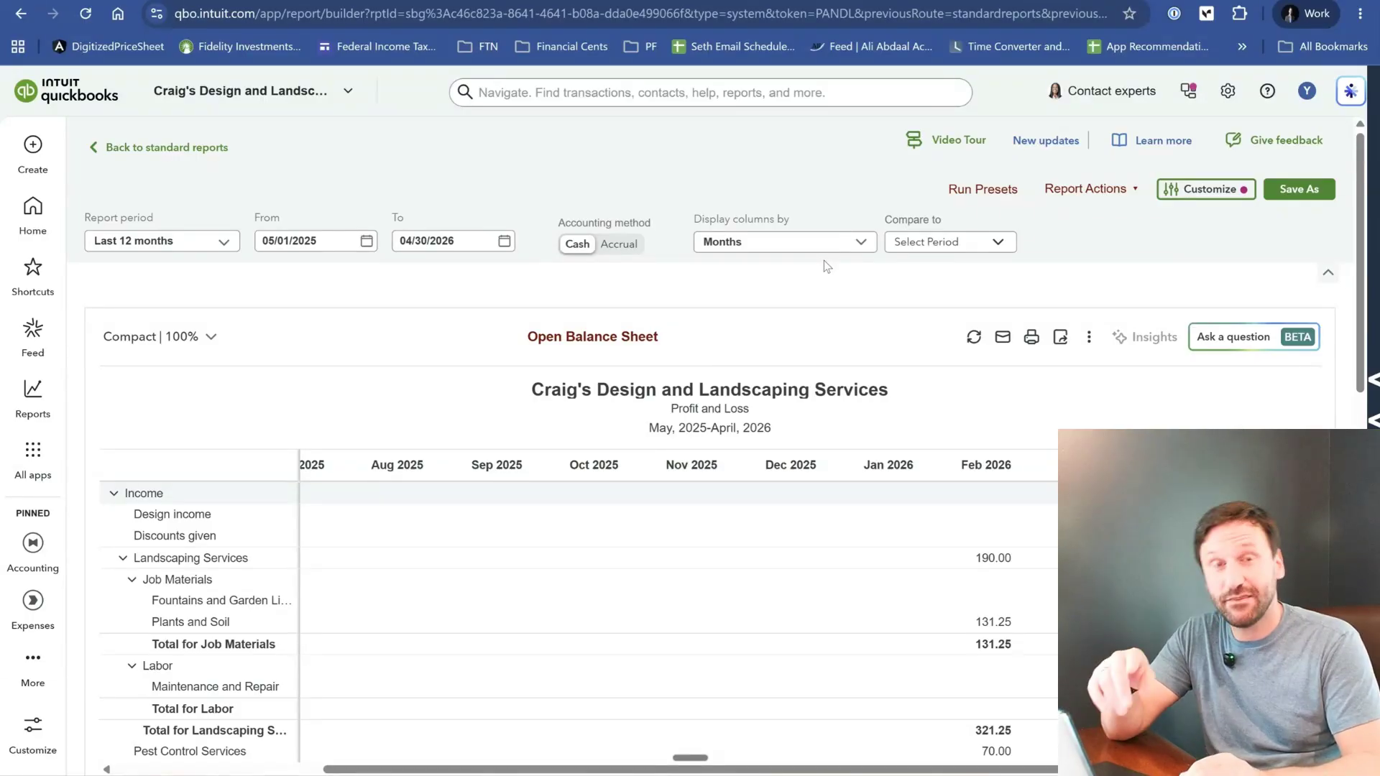
# - Clear the monthly column breakdown and compare the Profit and Loss to the Previous year (PY), looking over the two period columns
pyautogui.click(798, 257)
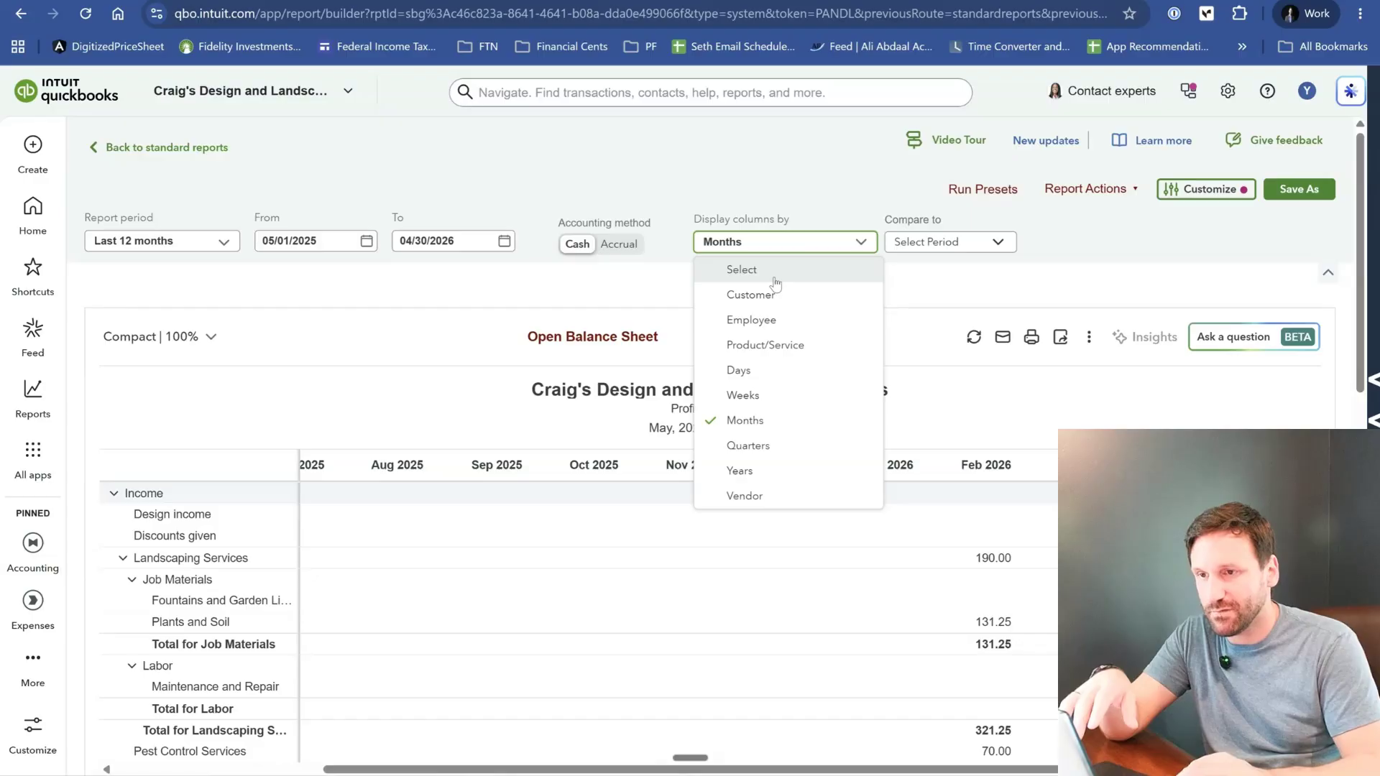
pyautogui.click(775, 279)
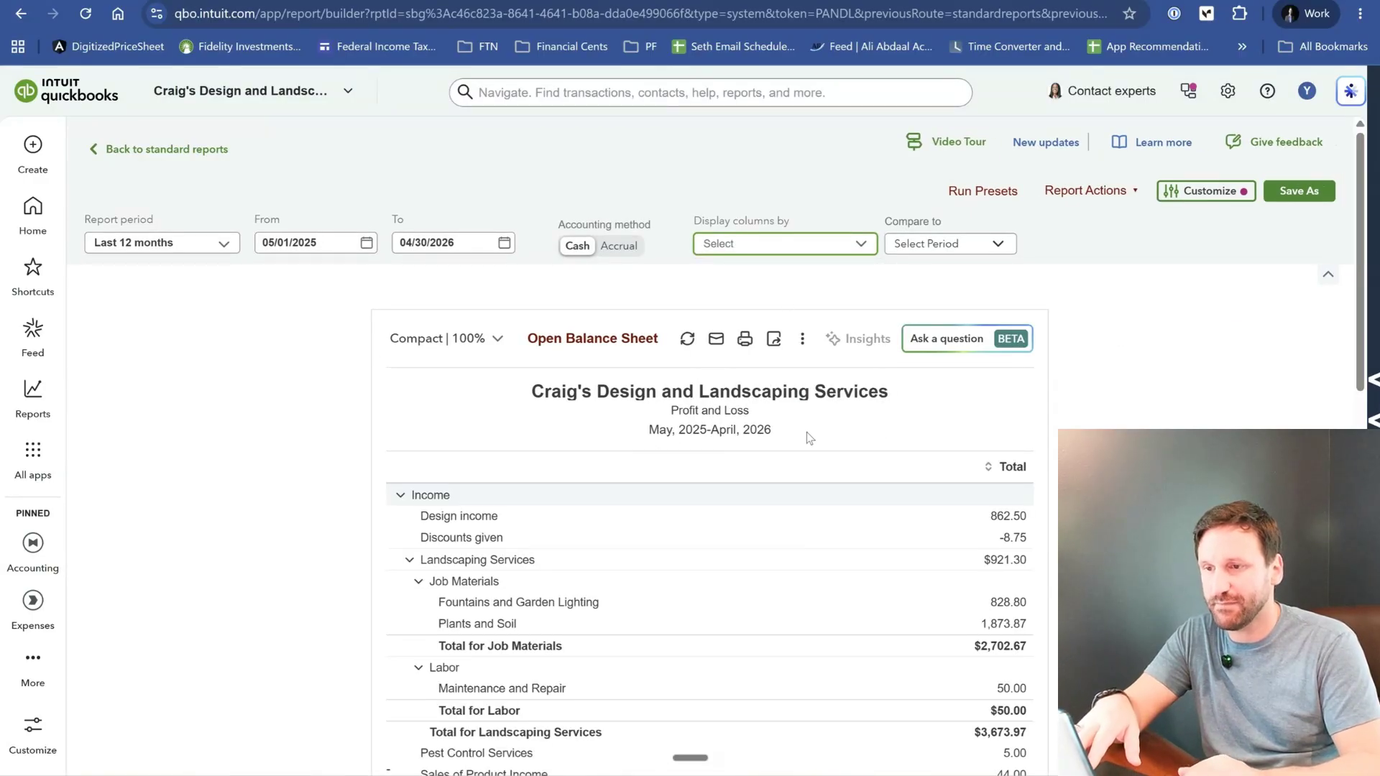
pyautogui.click(969, 230)
pyautogui.click(950, 244)
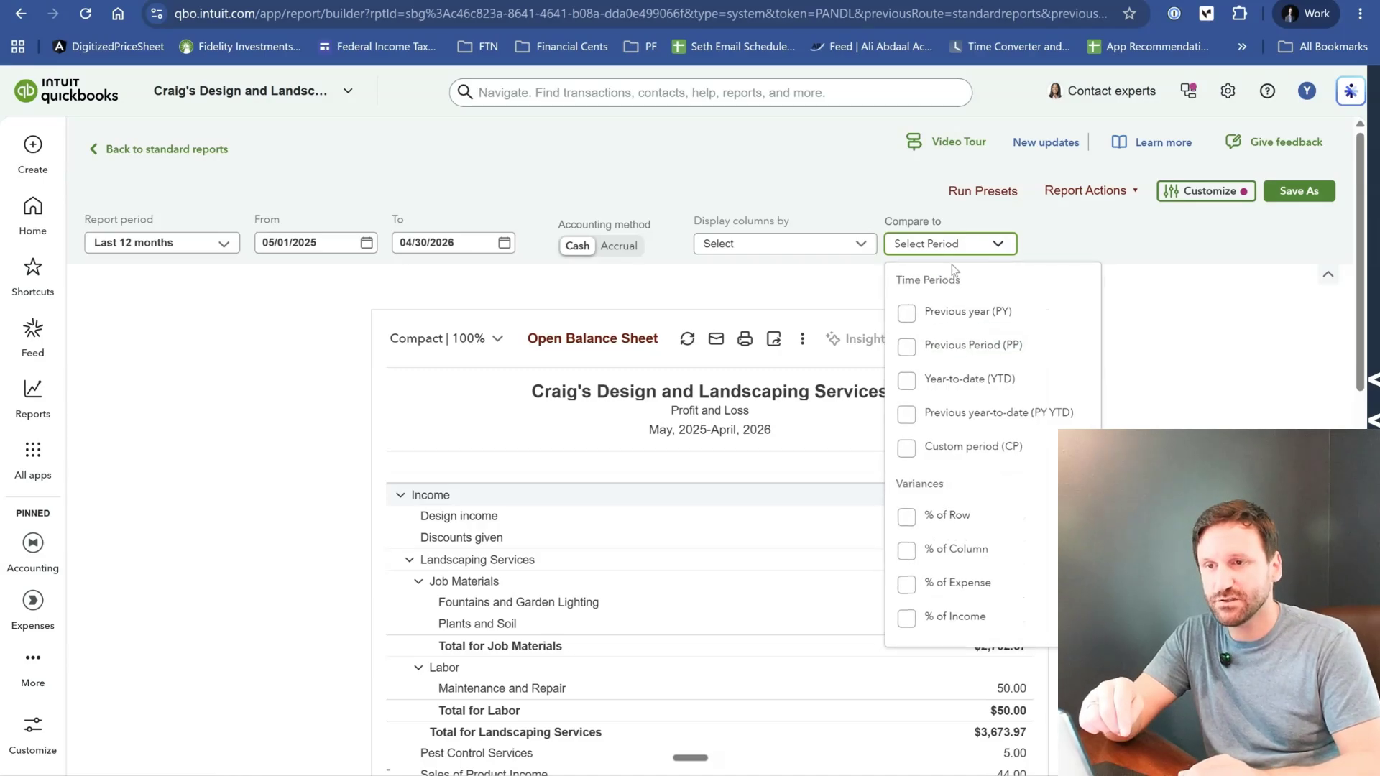
pyautogui.click(907, 314)
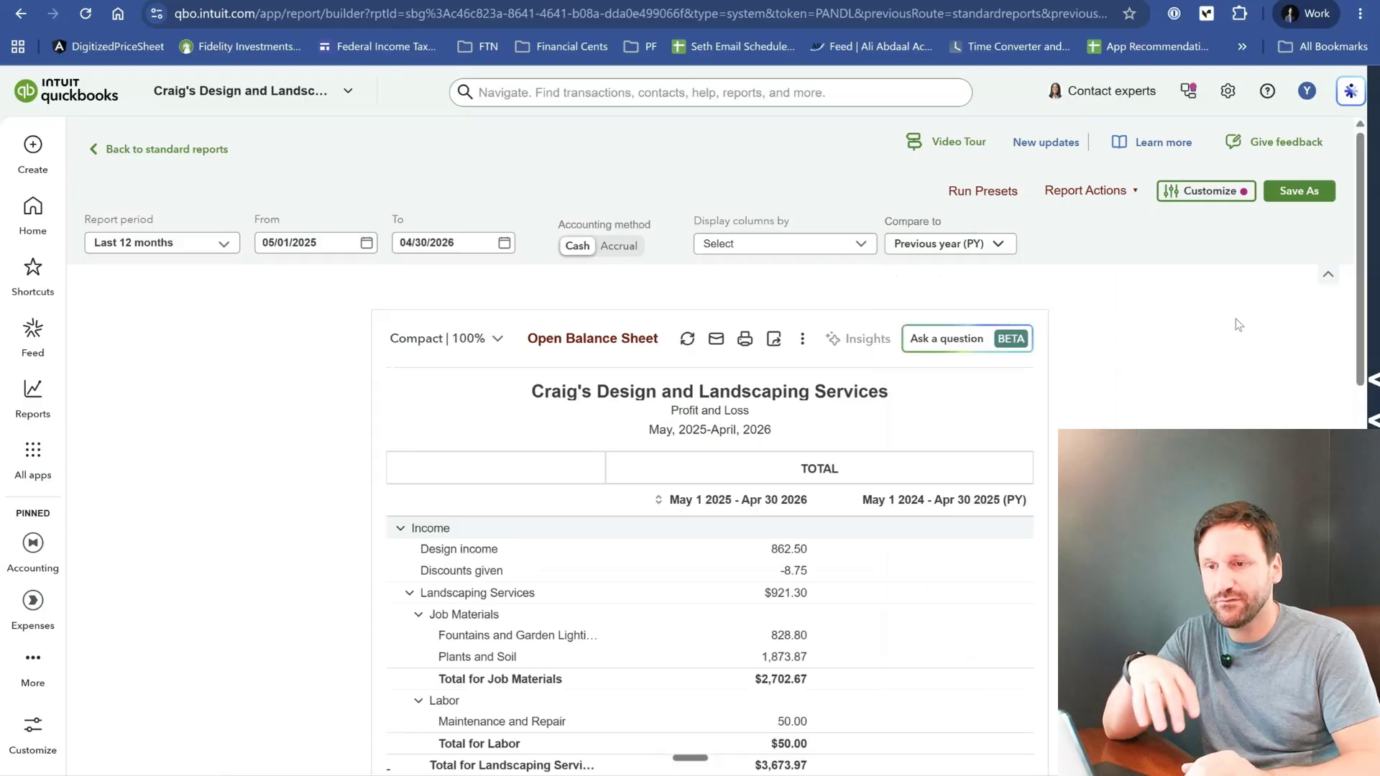
pyautogui.scroll(-2, 1235, 320)
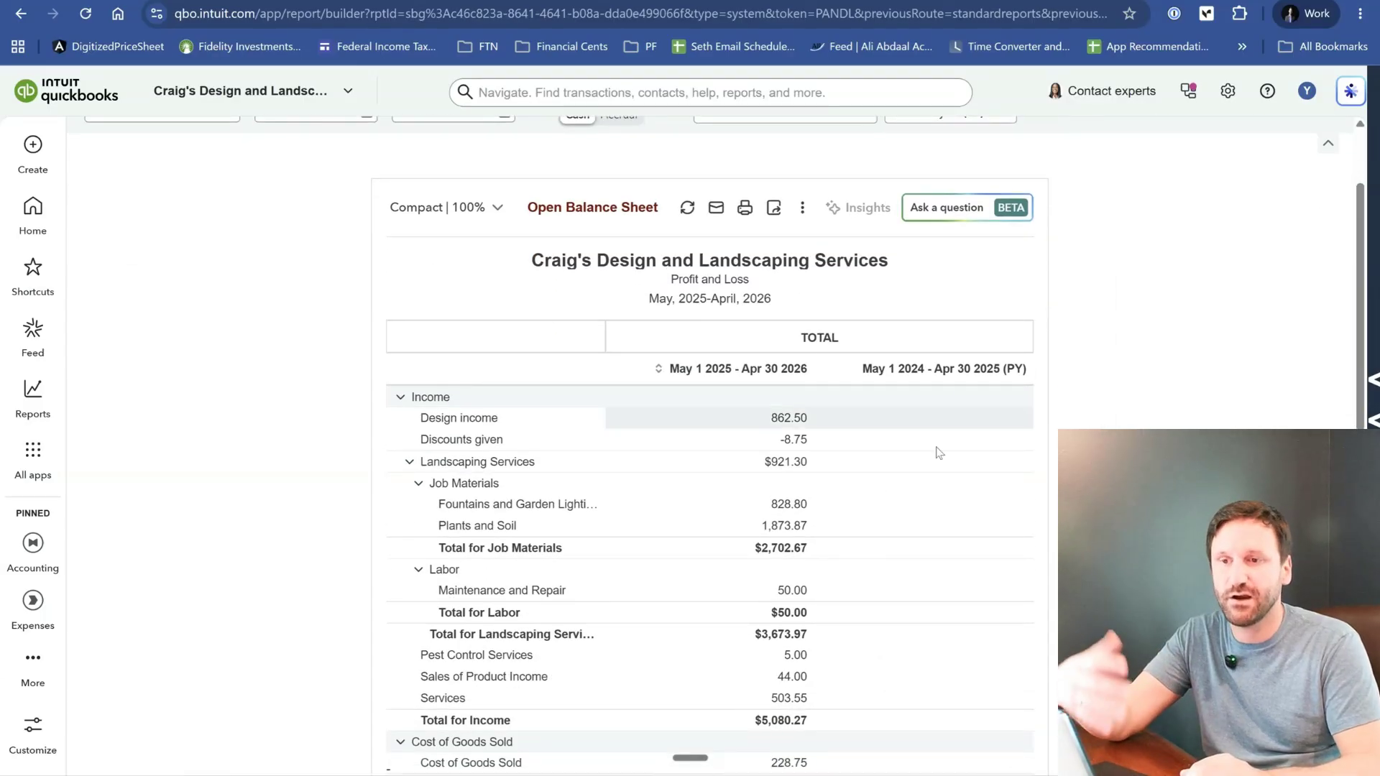
pyautogui.scroll(-2, 949, 509)
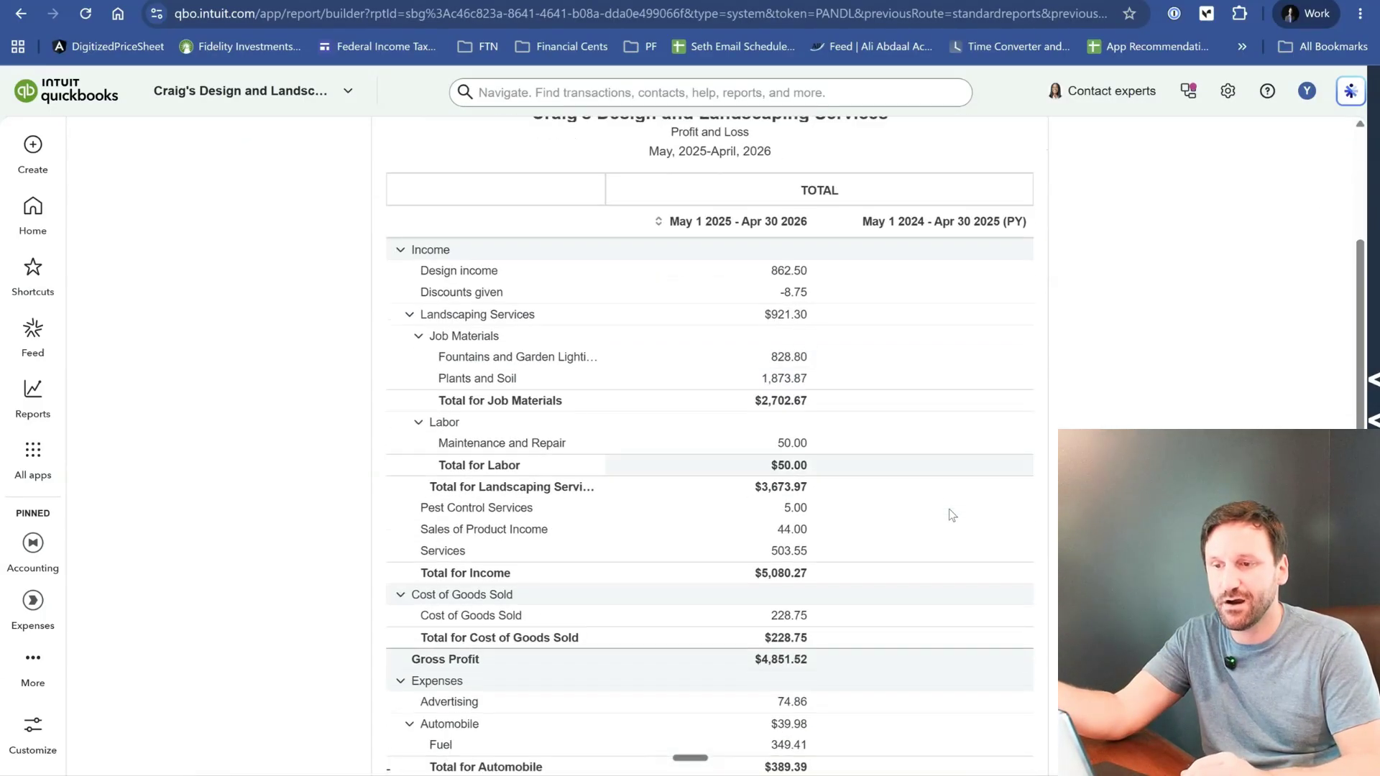
pyautogui.scroll(1, 949, 509)
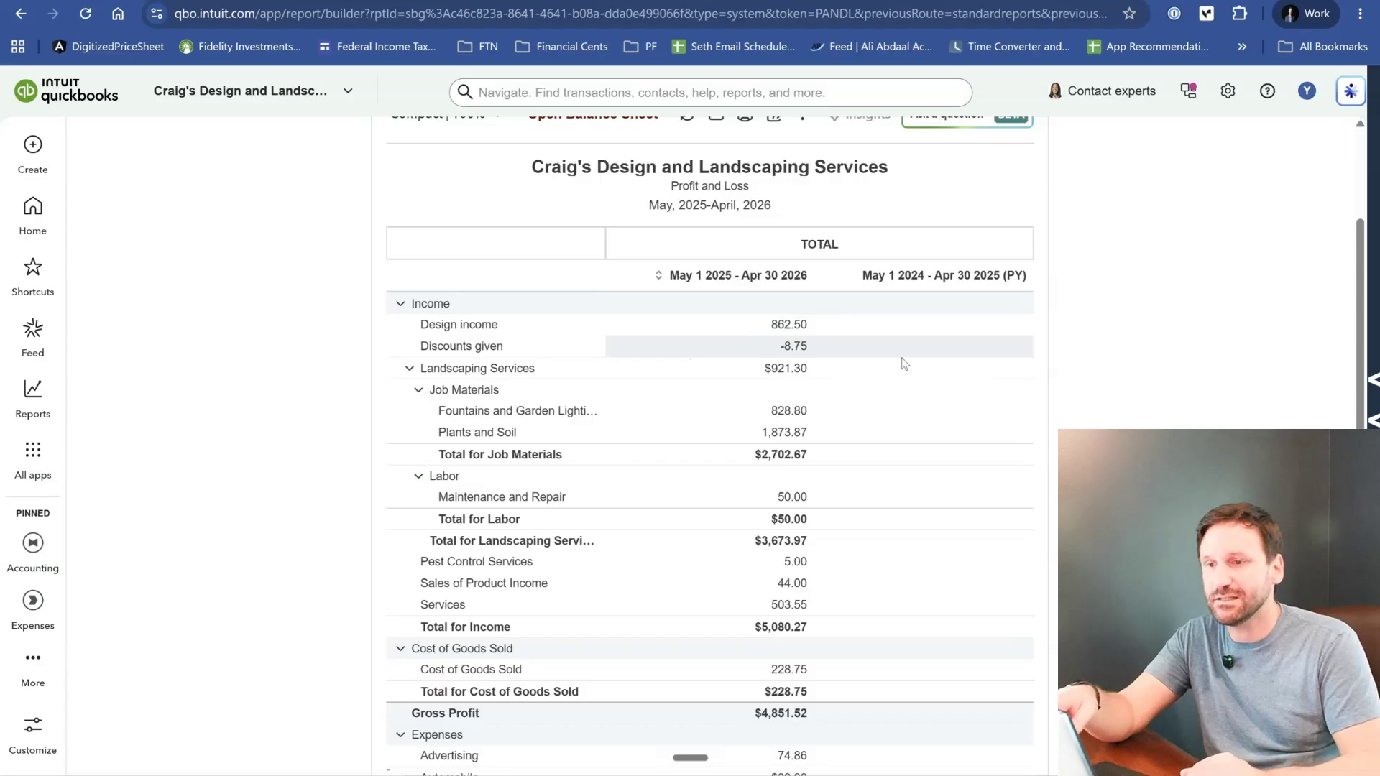
# - Add the $ change and % change variances to the previous-year comparison
pyautogui.scroll(3, 994, 533)
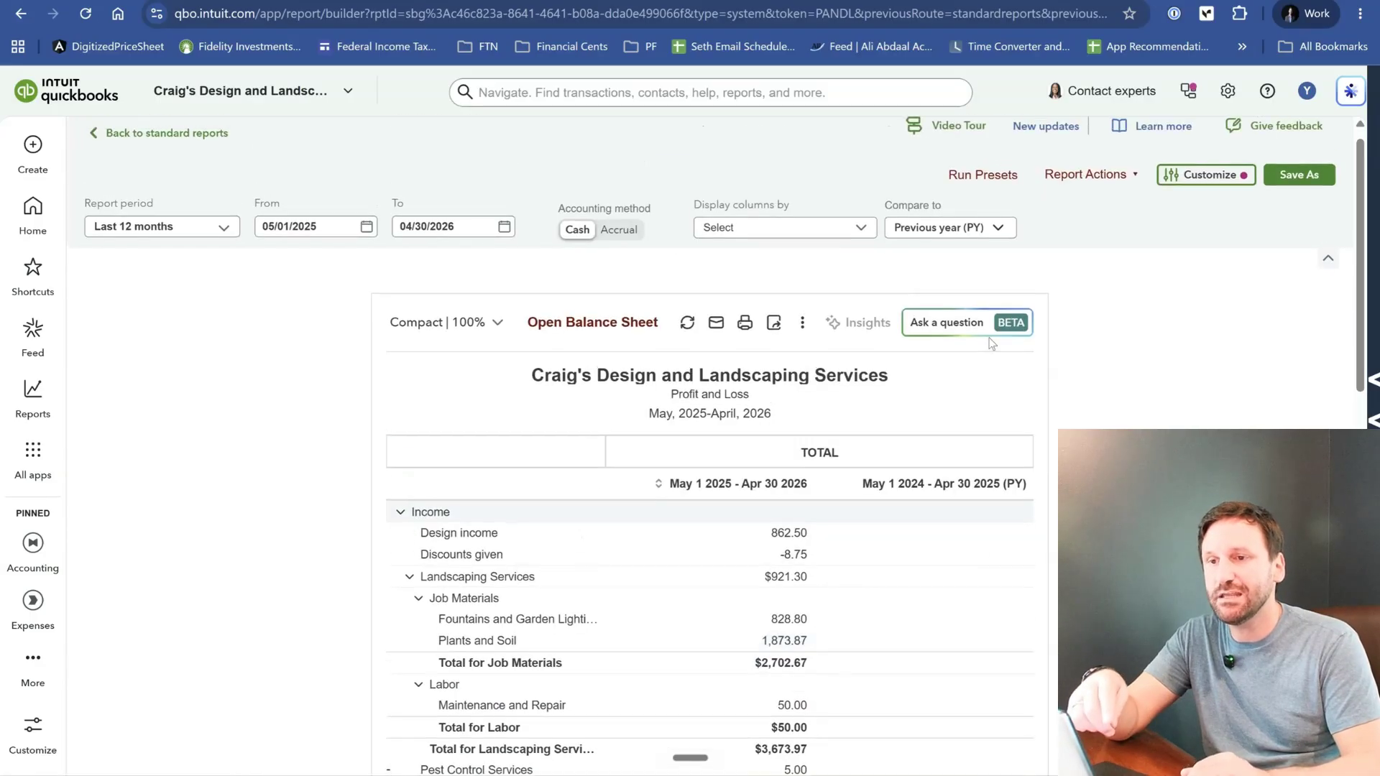
pyautogui.click(990, 227)
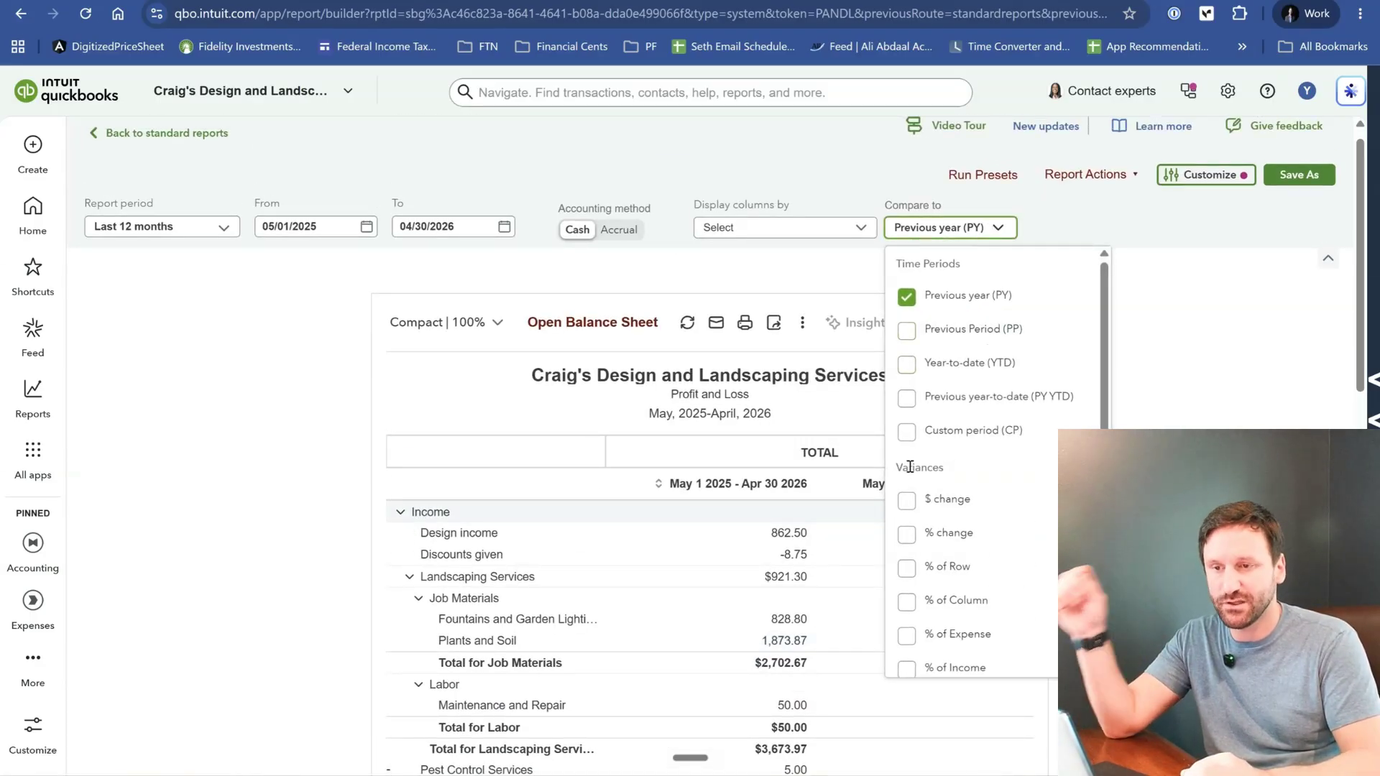
pyautogui.click(907, 501)
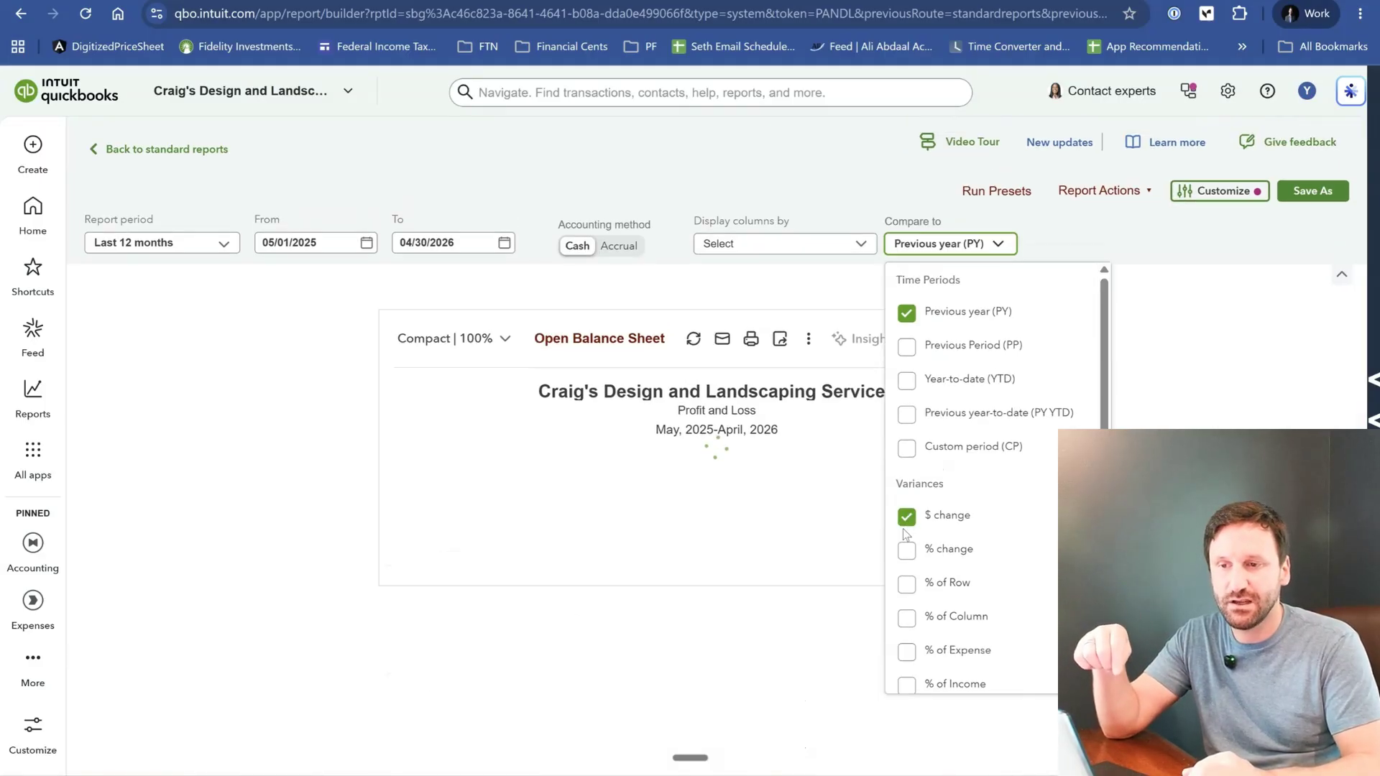
pyautogui.click(904, 553)
pyautogui.click(1199, 292)
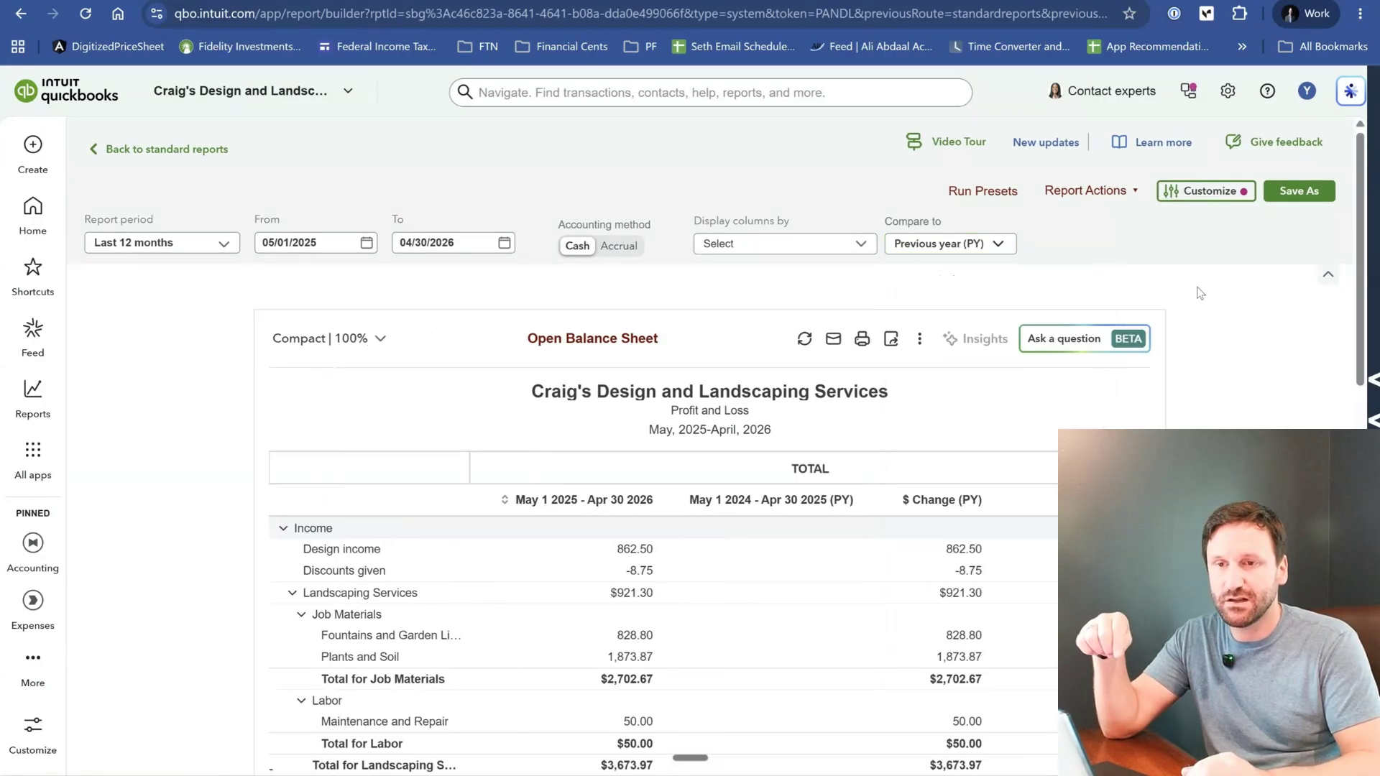
# - Examine the current-year, previous-year and change columns of the Profit and Loss down to Net Income
pyautogui.scroll(-4, 1199, 293)
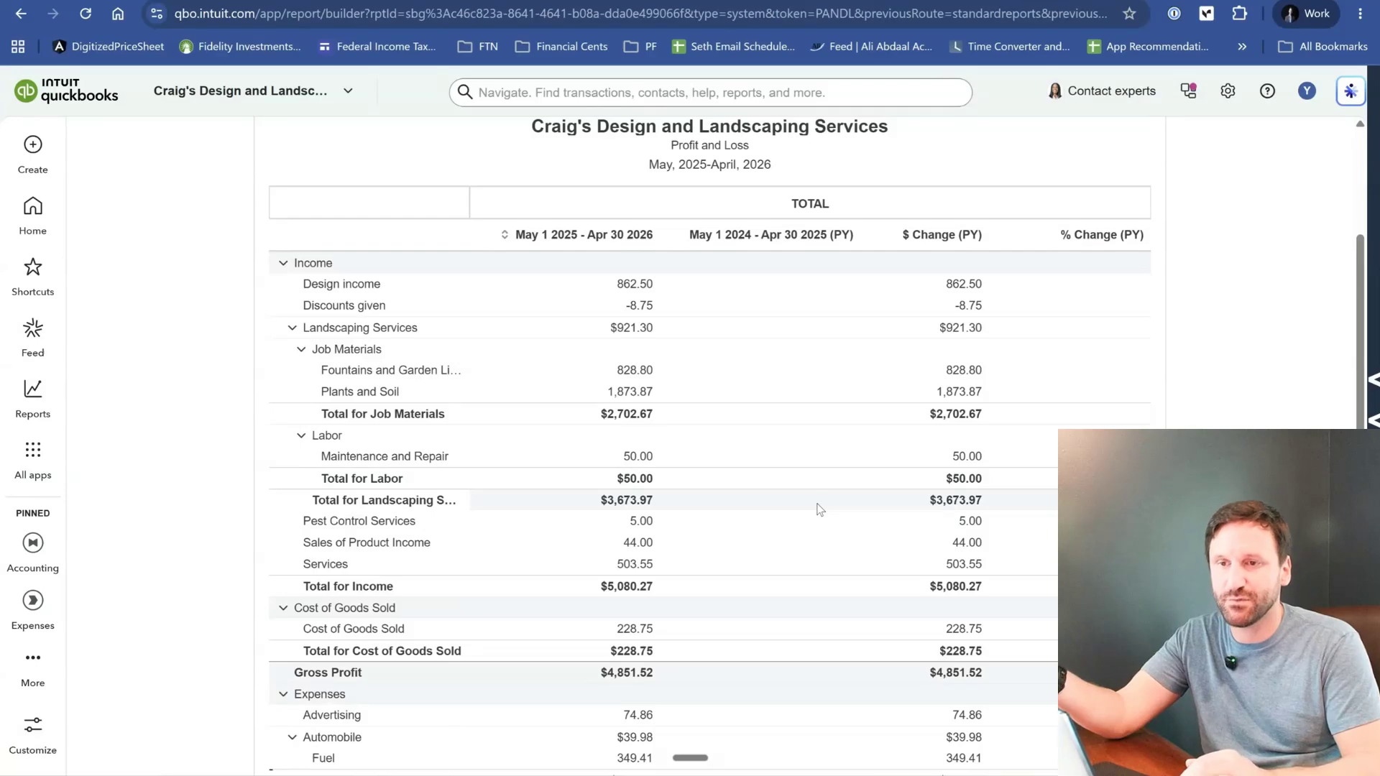
pyautogui.scroll(-1, 819, 508)
pyautogui.scroll(1, 819, 508)
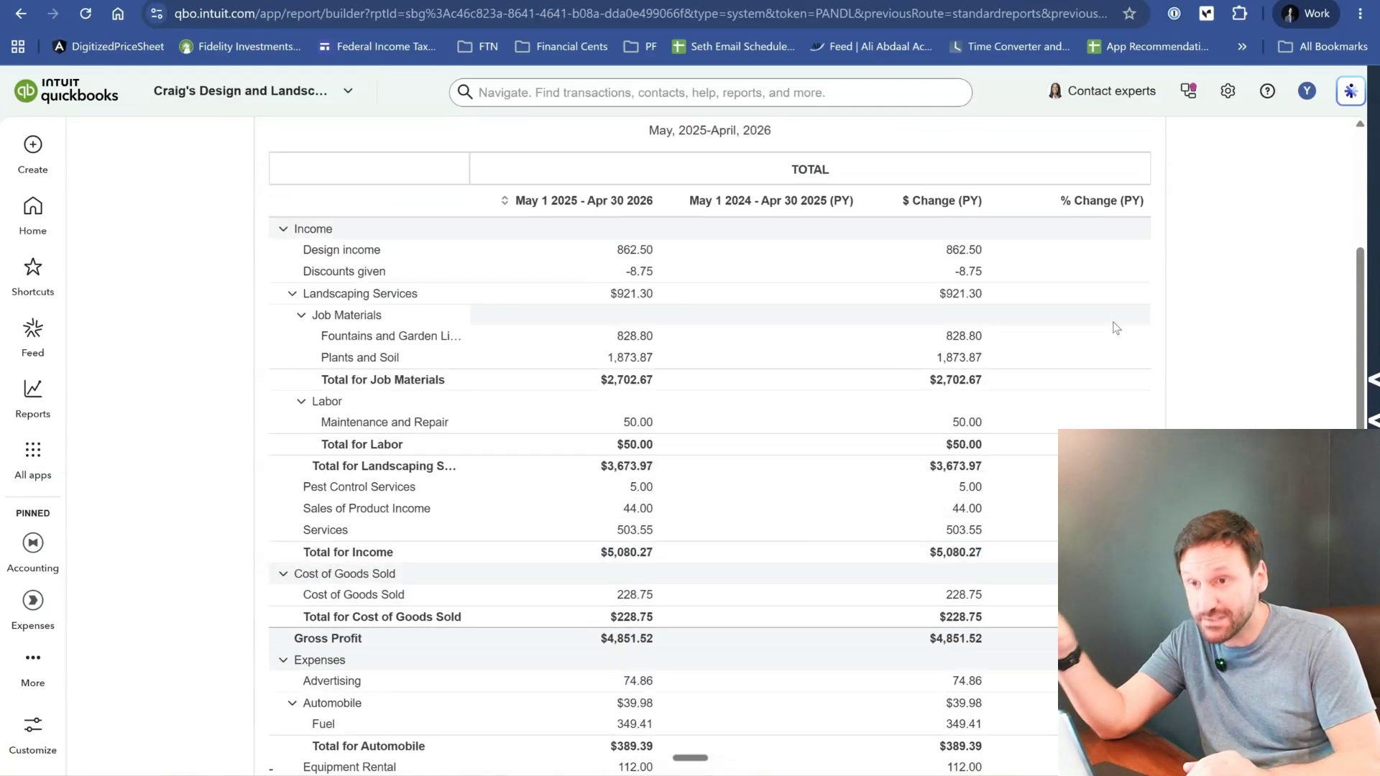
pyautogui.scroll(-8, 1116, 328)
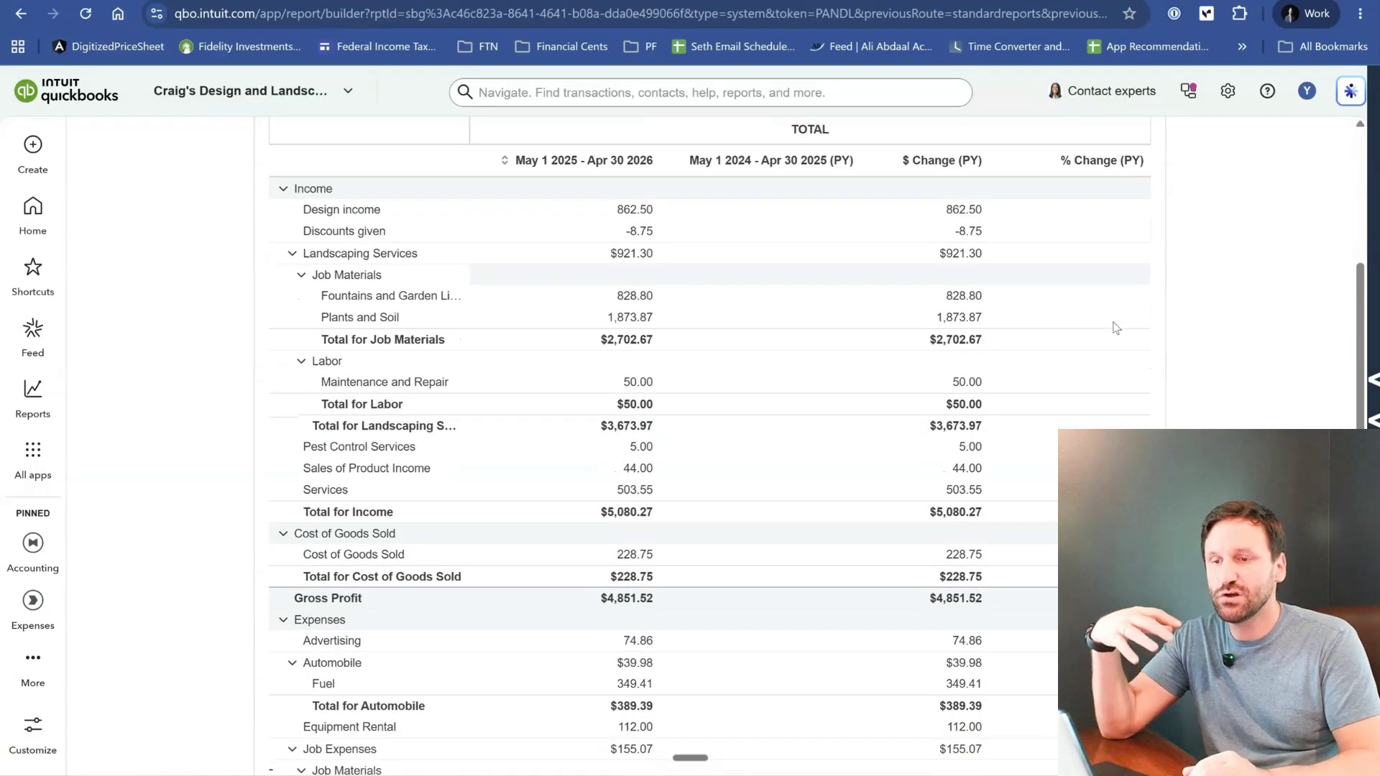
pyautogui.scroll(8, 1115, 327)
pyautogui.scroll(2, 1116, 327)
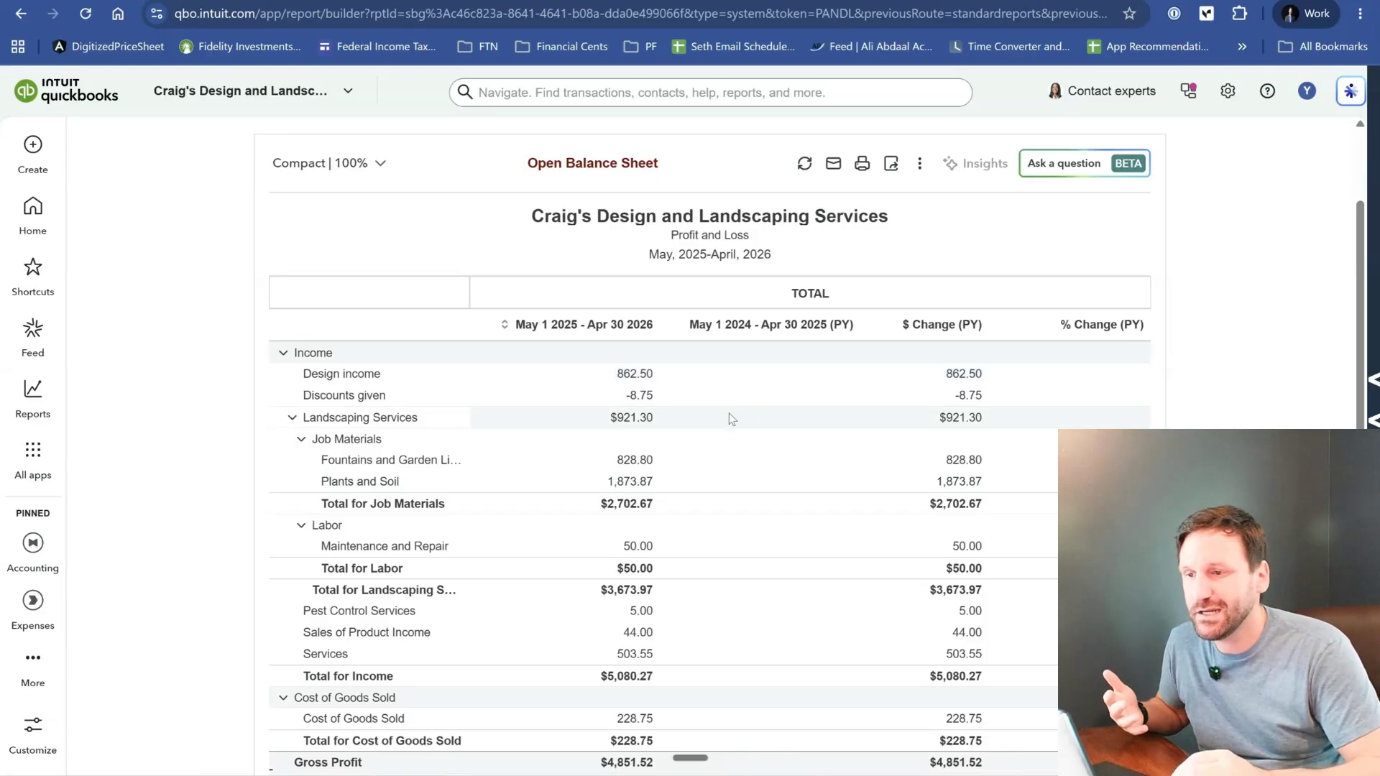
pyautogui.scroll(-7, 731, 415)
pyautogui.scroll(-4, 730, 417)
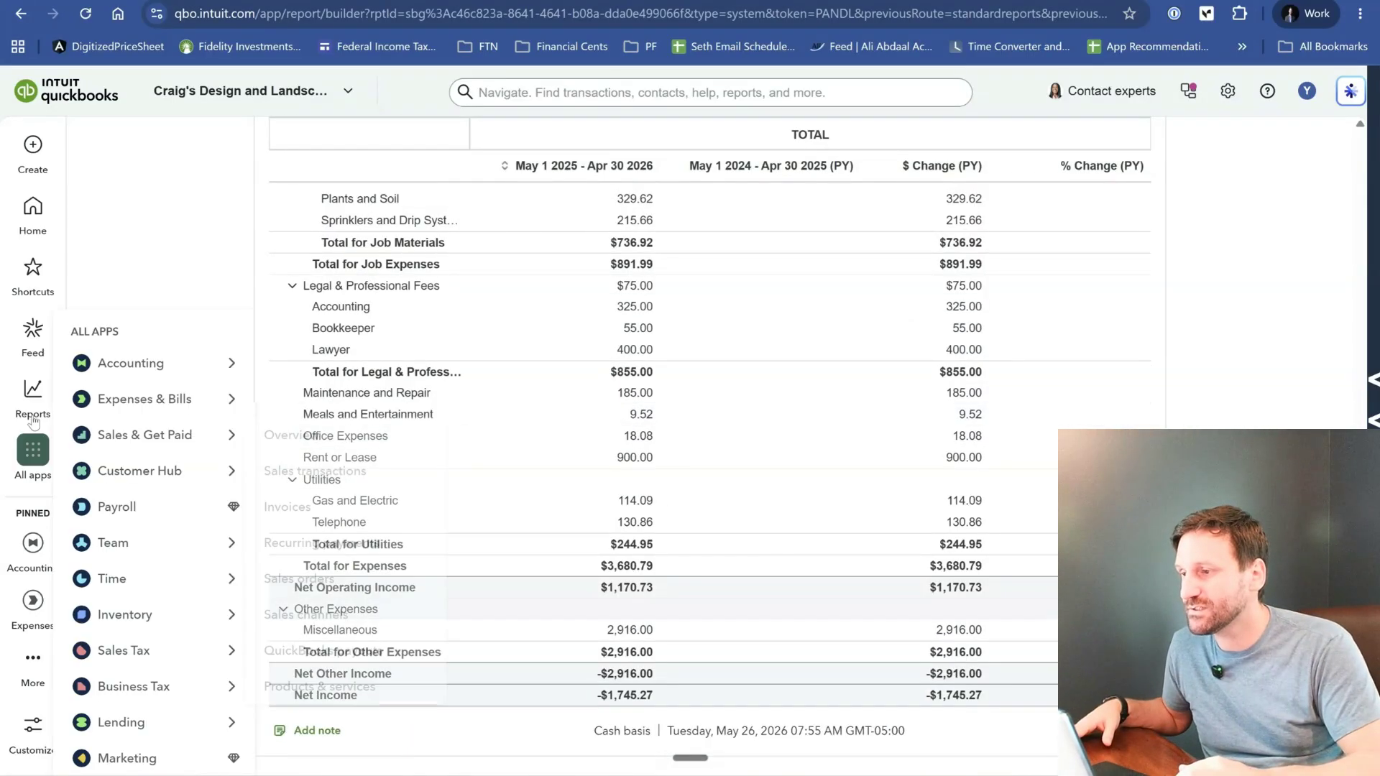
# - Return to the standard reports list and look over the Business overview and Who owes you reports
pyautogui.moveTo(63, 398)
pyautogui.click(108, 425)
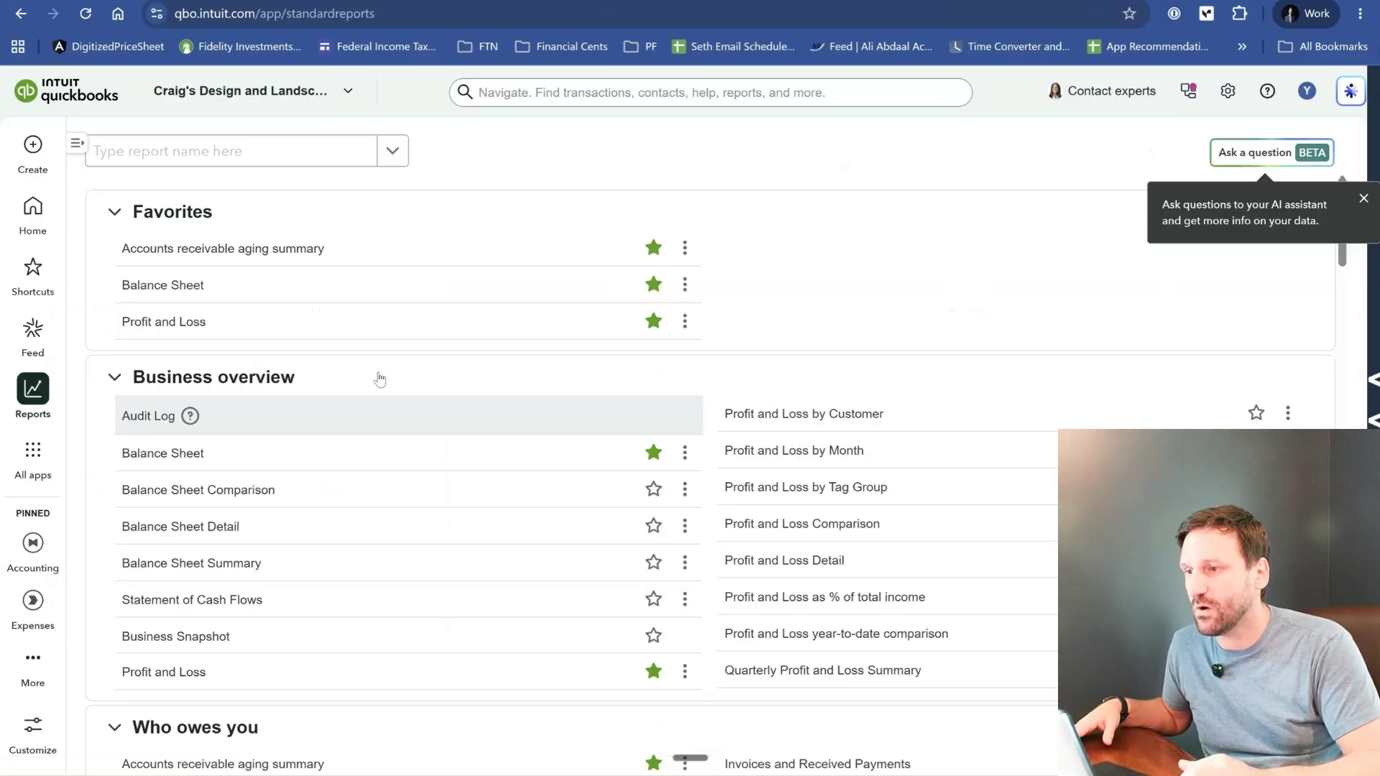
pyautogui.scroll(-2, 398, 377)
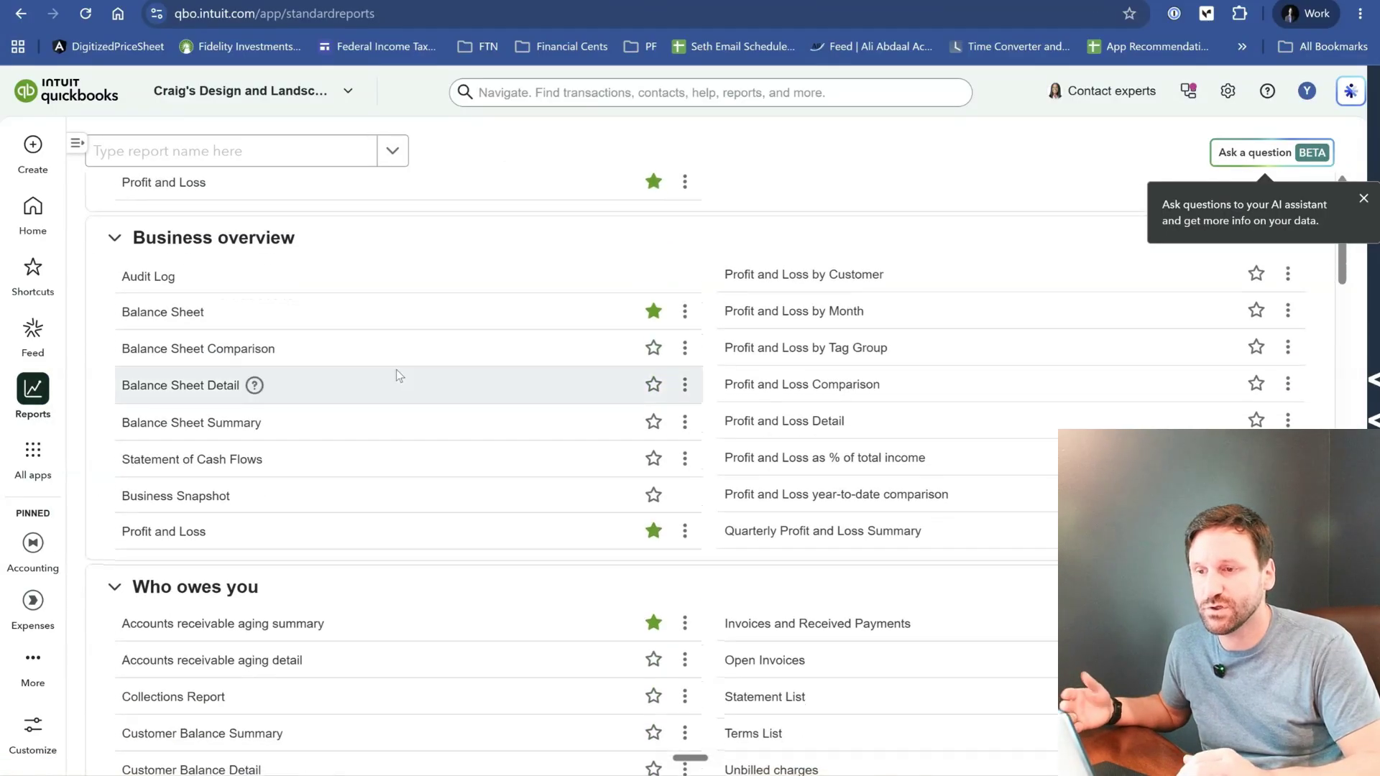
pyautogui.scroll(1, 396, 370)
pyautogui.scroll(-4, 395, 369)
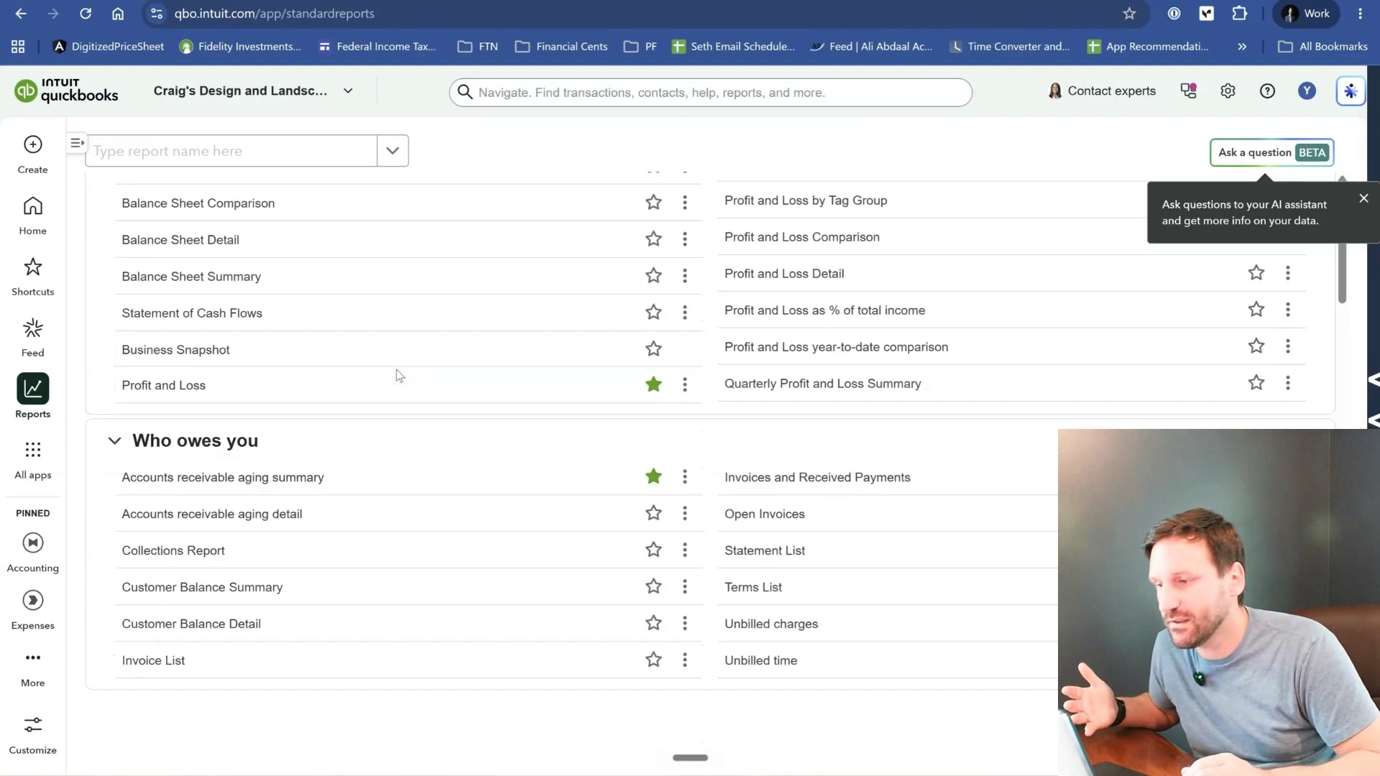
# - Open the Expenses by Vendor Summary from the Expenses and vendors reports and look over the vendor amounts
pyautogui.scroll(-4, 395, 370)
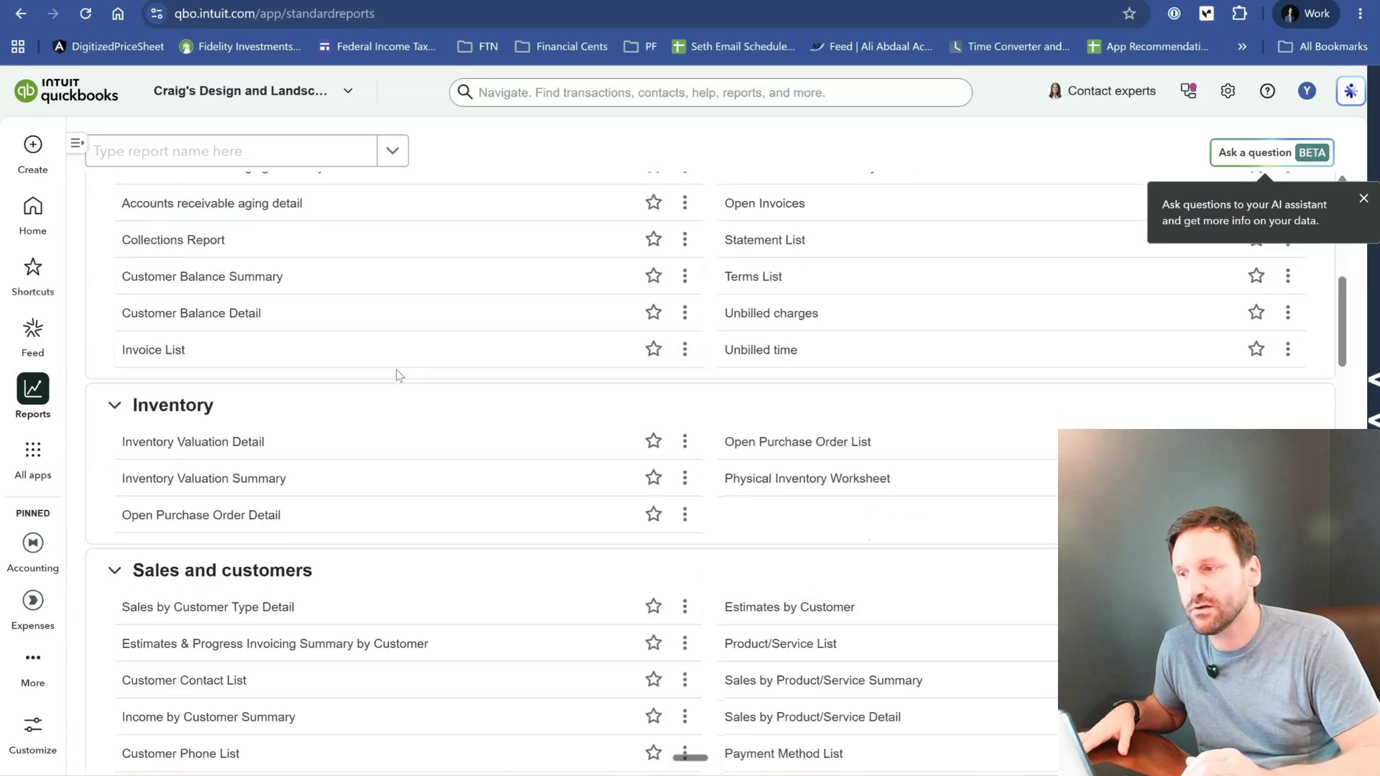
pyautogui.scroll(-9, 395, 370)
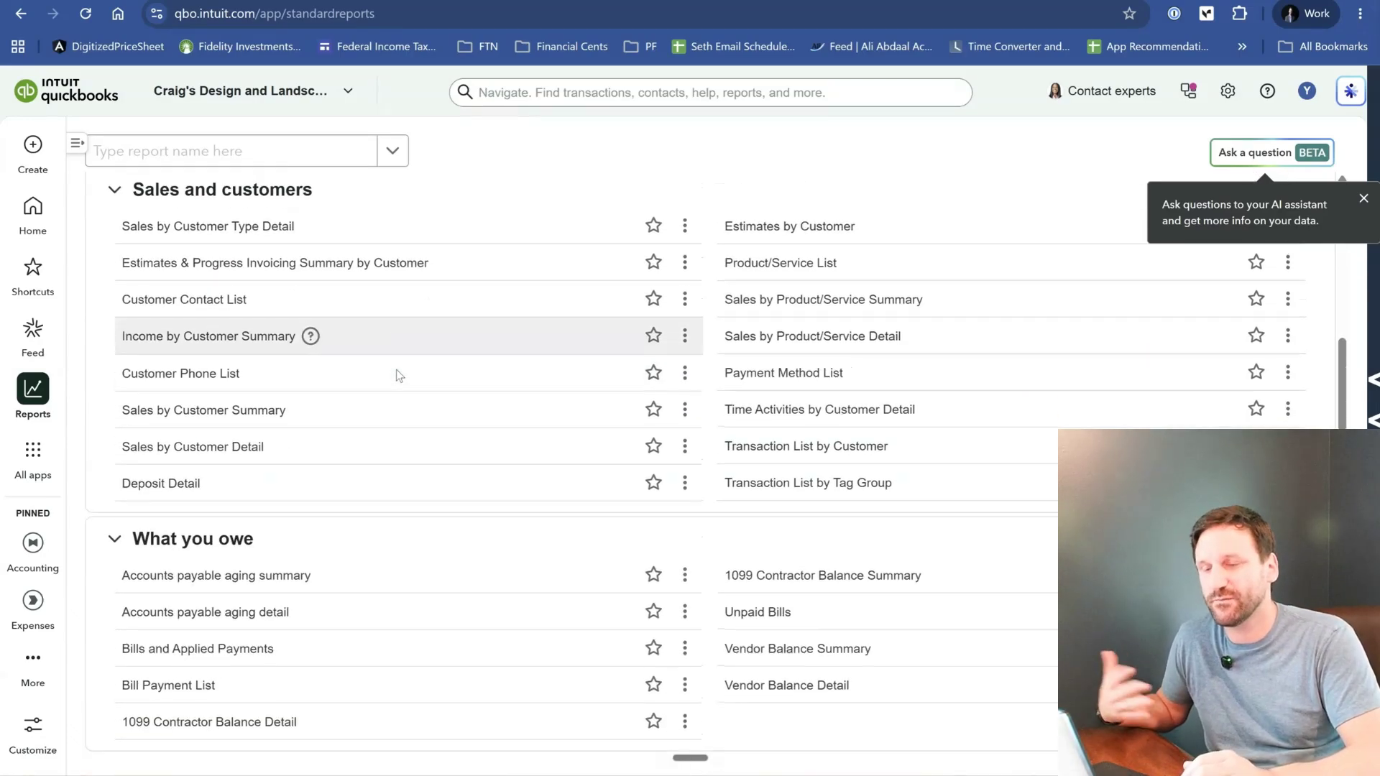
pyautogui.scroll(-3, 396, 370)
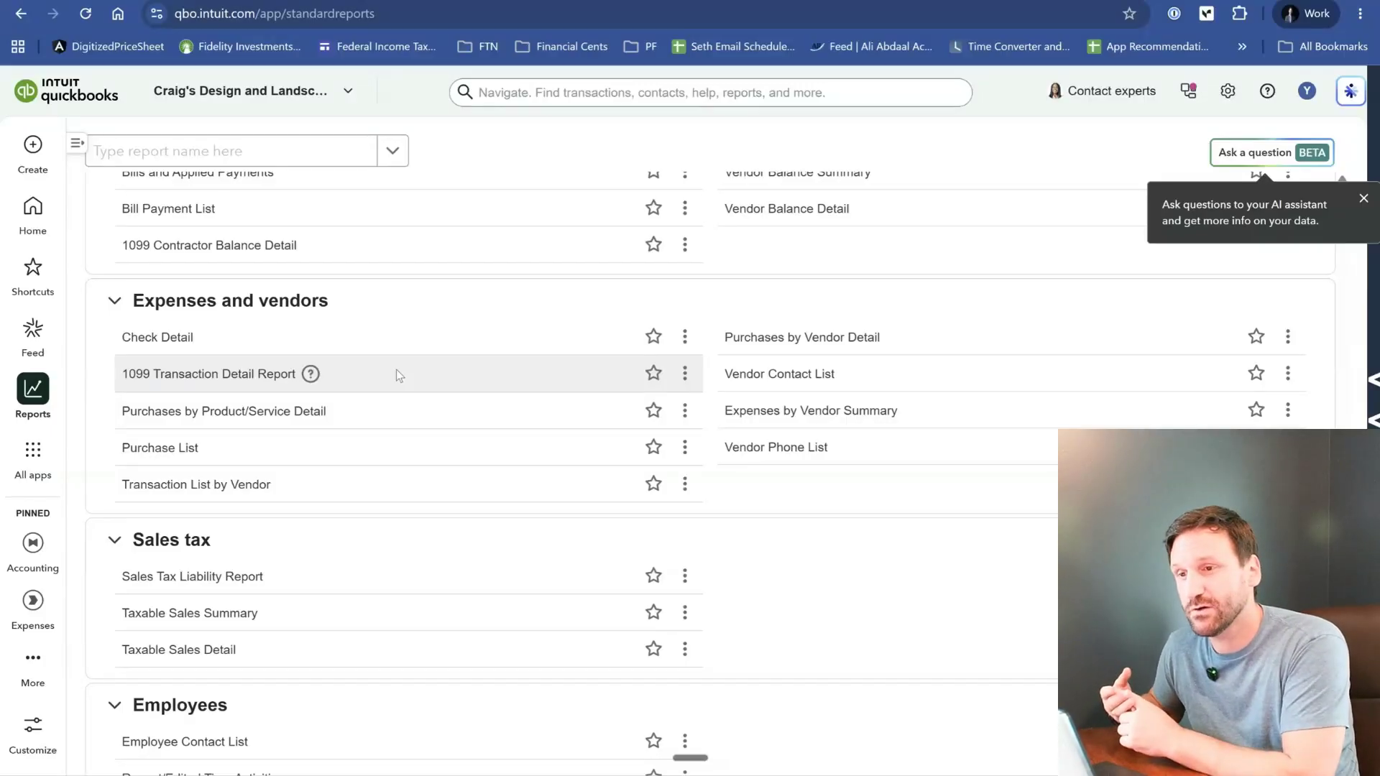
pyautogui.scroll(1, 395, 369)
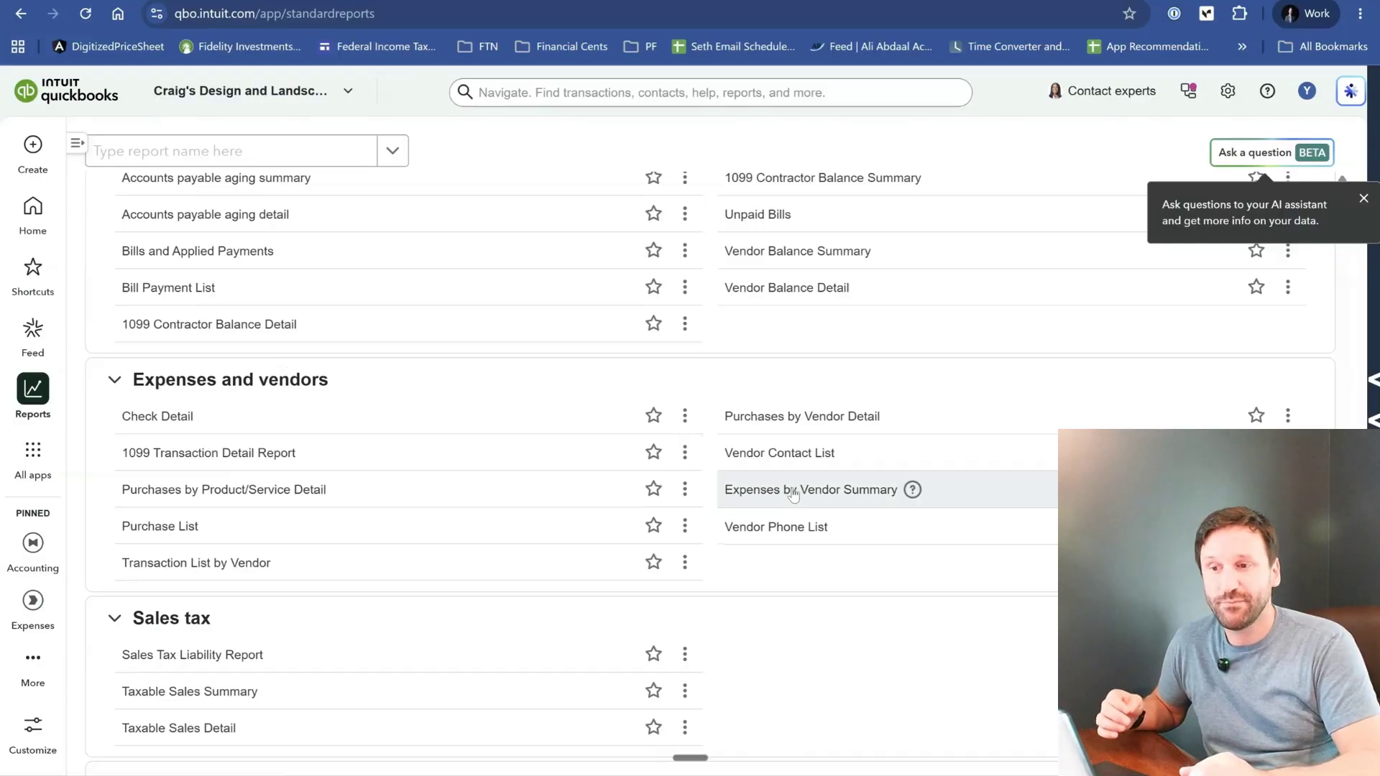
pyautogui.click(814, 496)
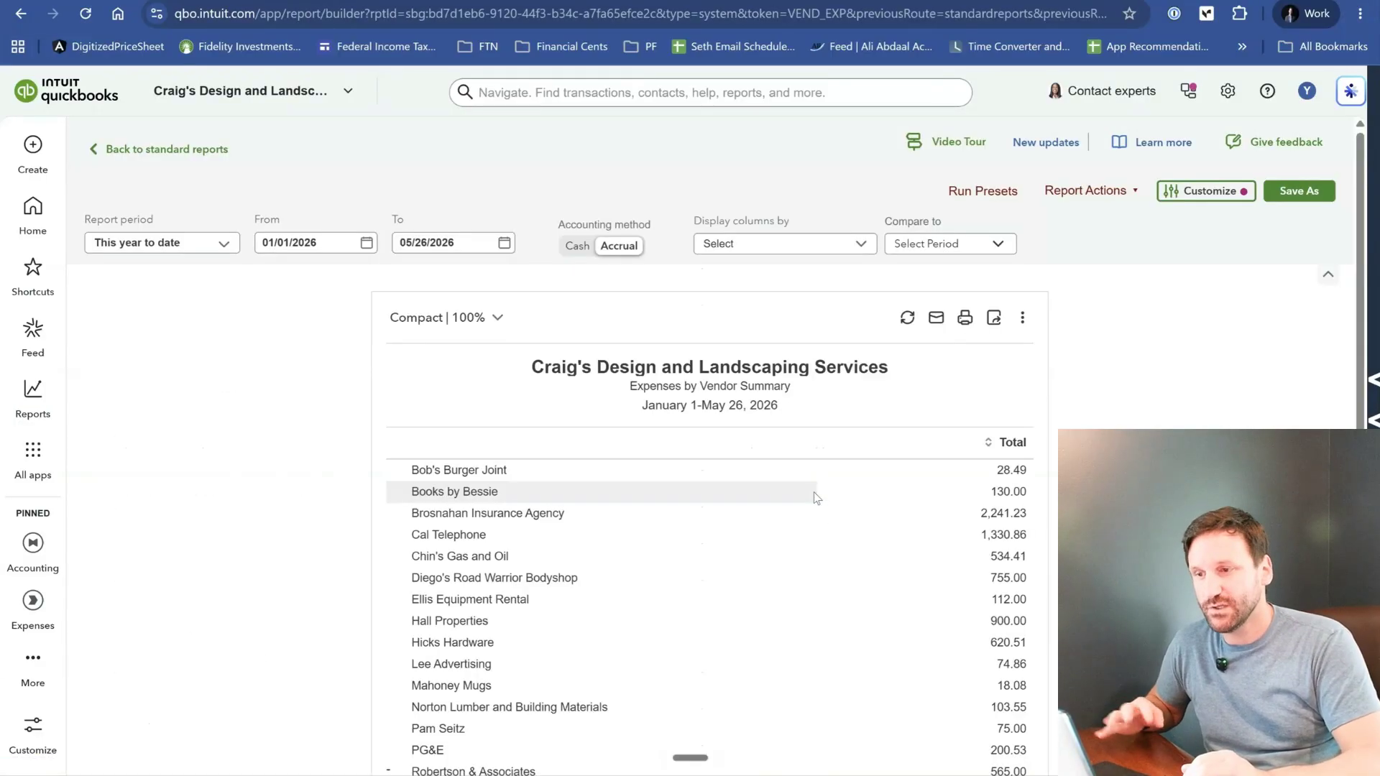
pyautogui.scroll(-1, 818, 498)
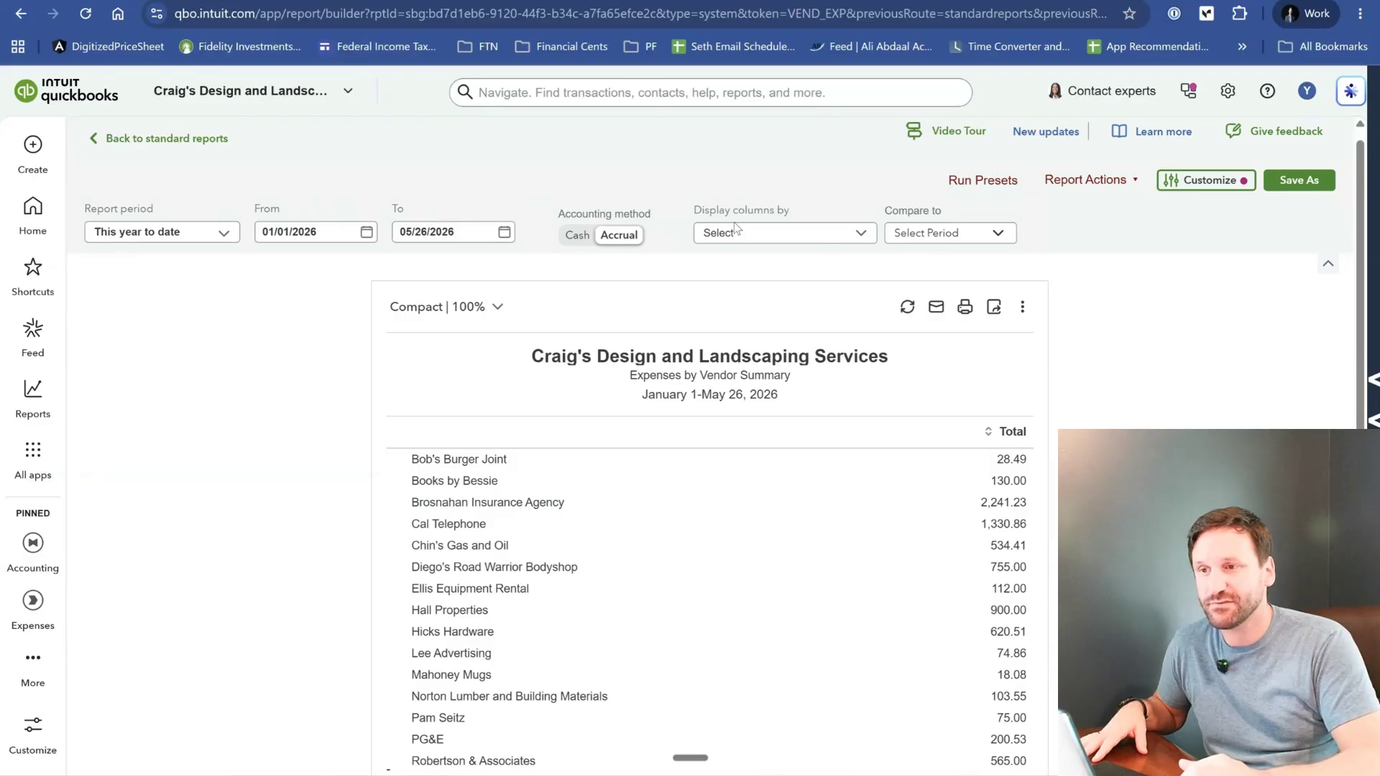
pyautogui.scroll(-3, 874, 455)
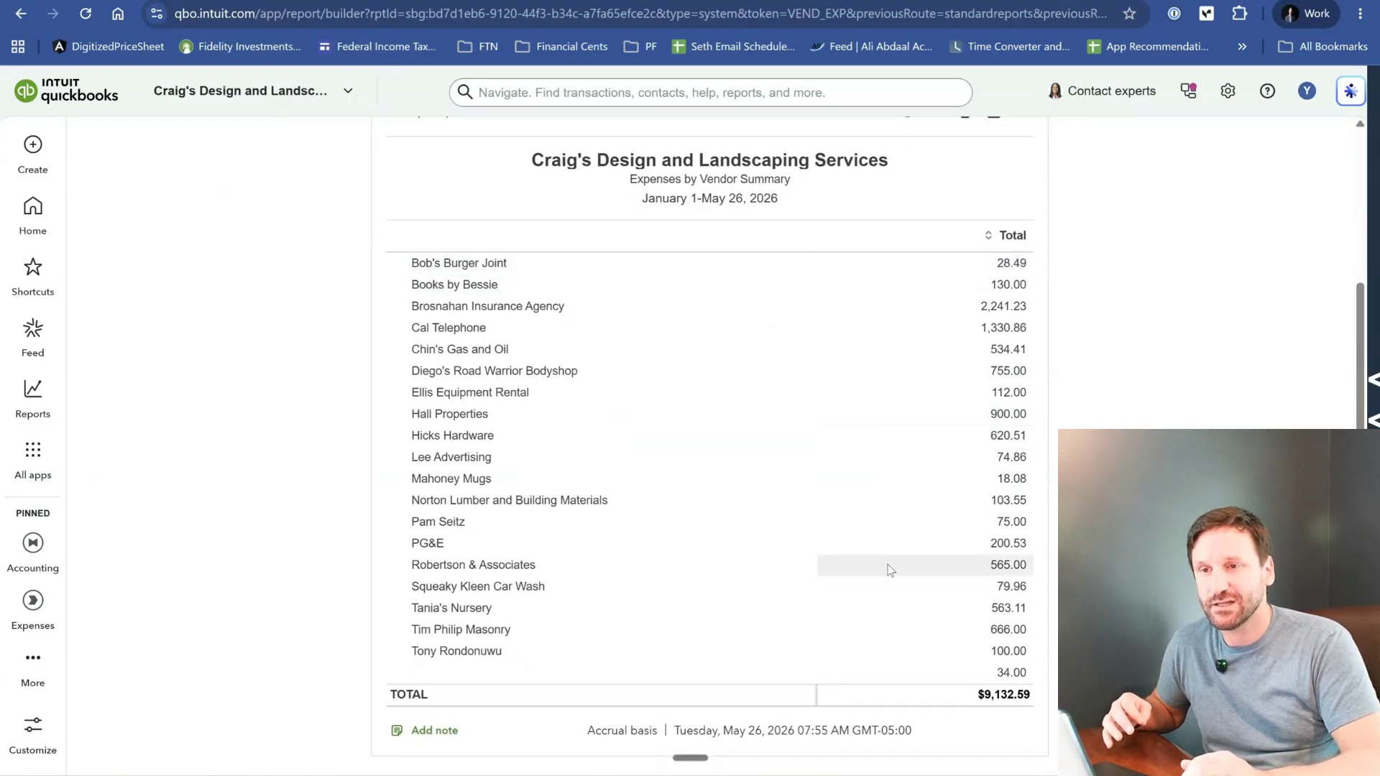
# - Sort the Expenses by Vendor Summary by Total in descending order and review the vendors down to the grand total
pyautogui.scroll(1, 890, 569)
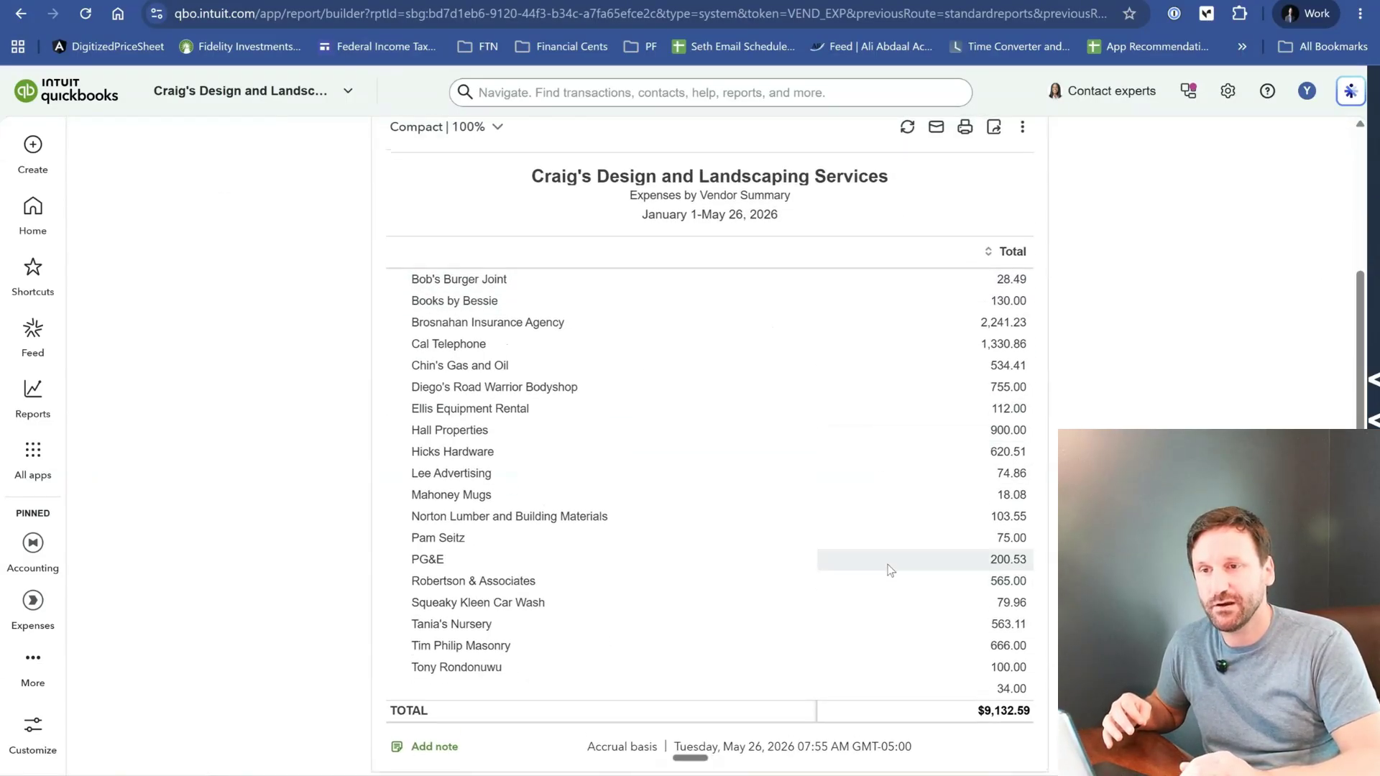
pyautogui.click(999, 251)
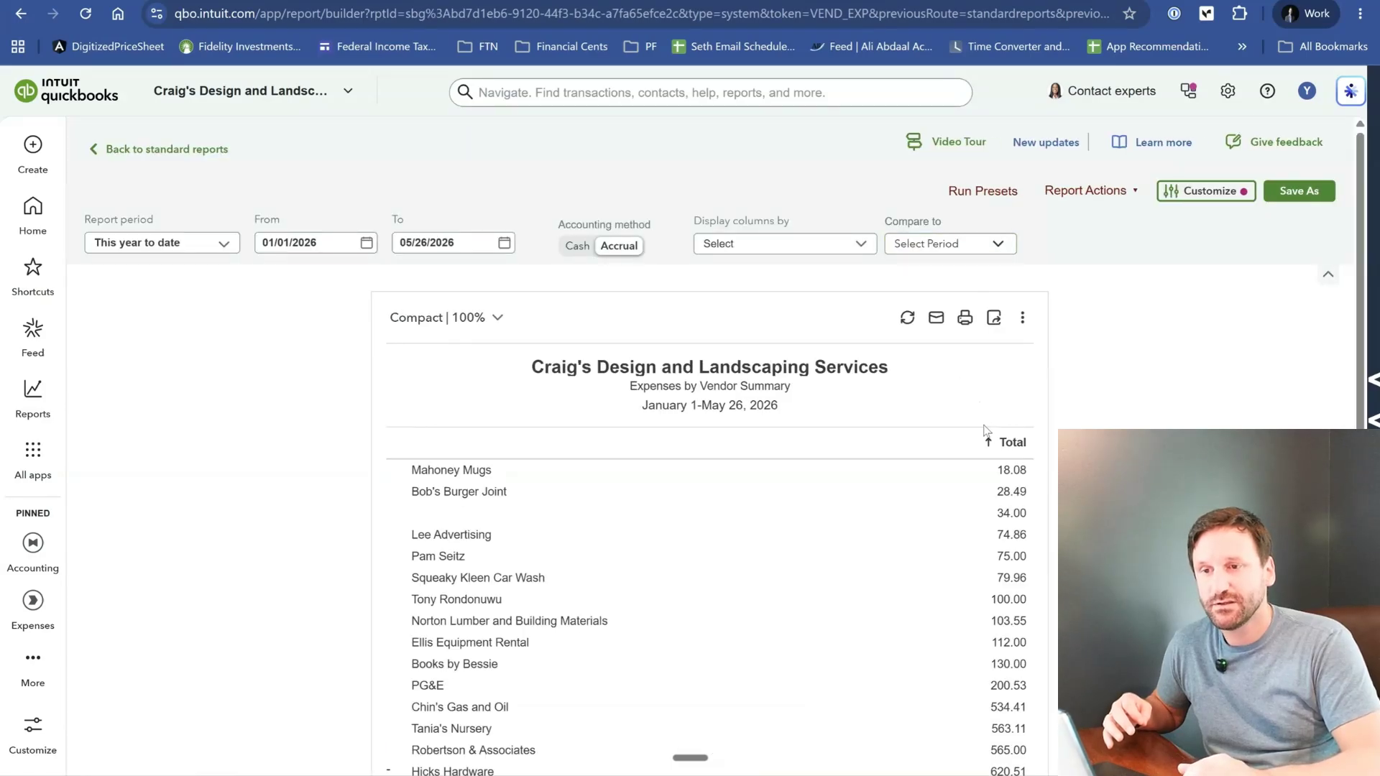
pyautogui.click(988, 445)
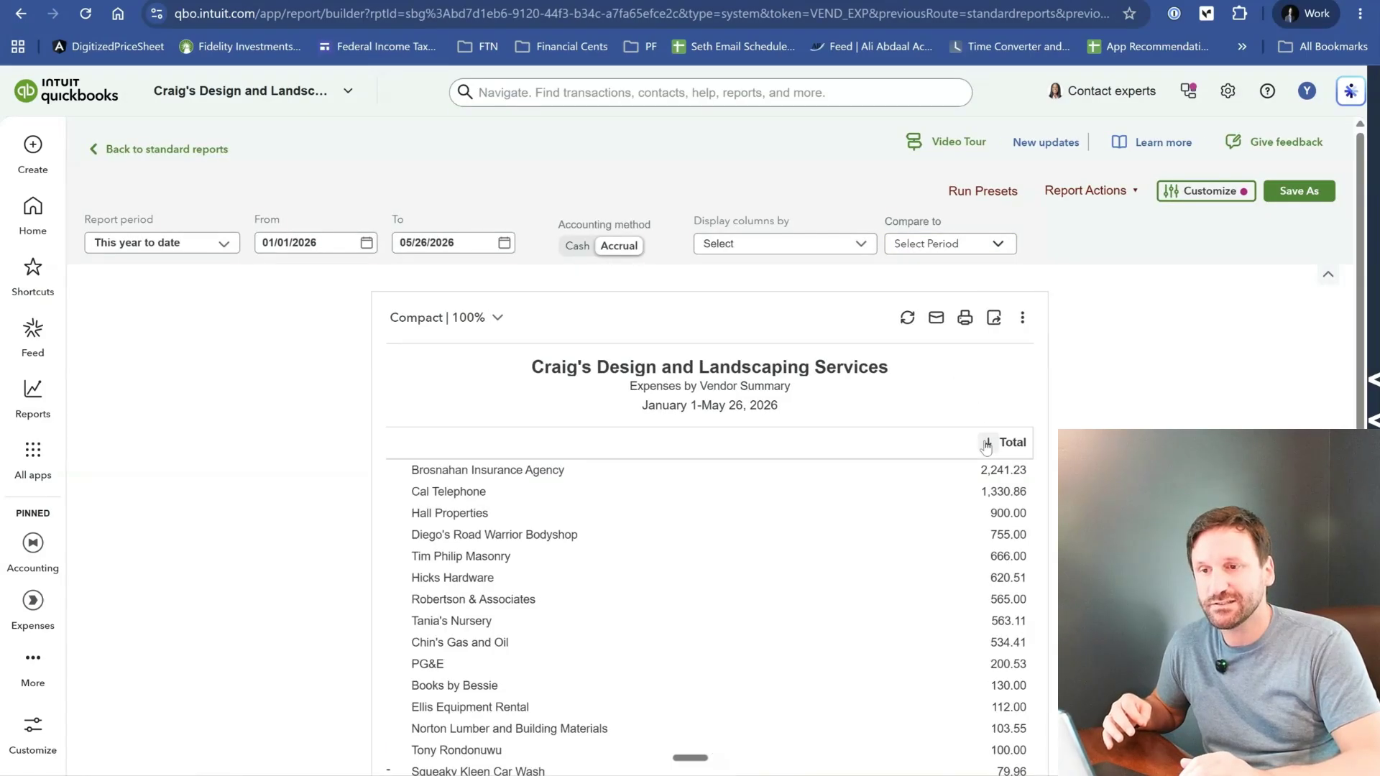
pyautogui.scroll(-2, 986, 447)
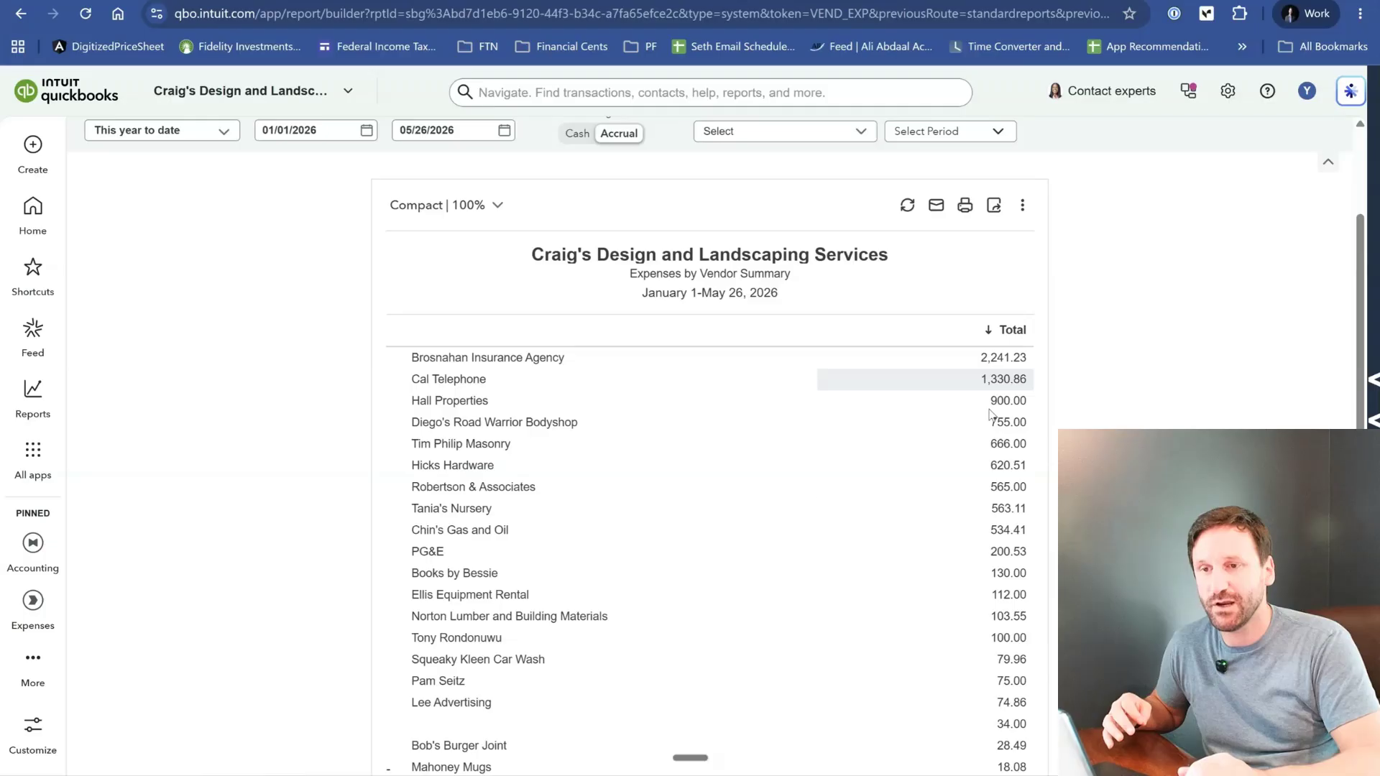
pyautogui.scroll(-1, 987, 687)
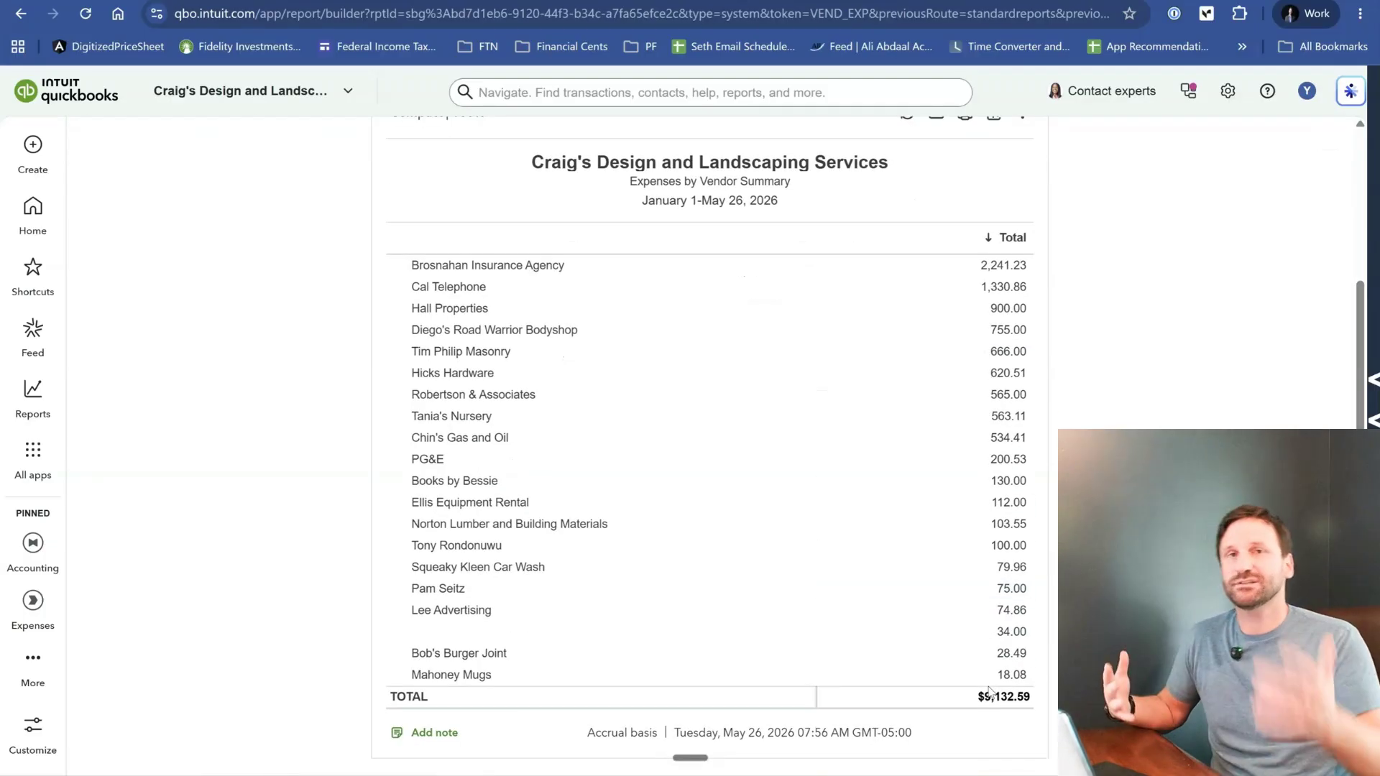